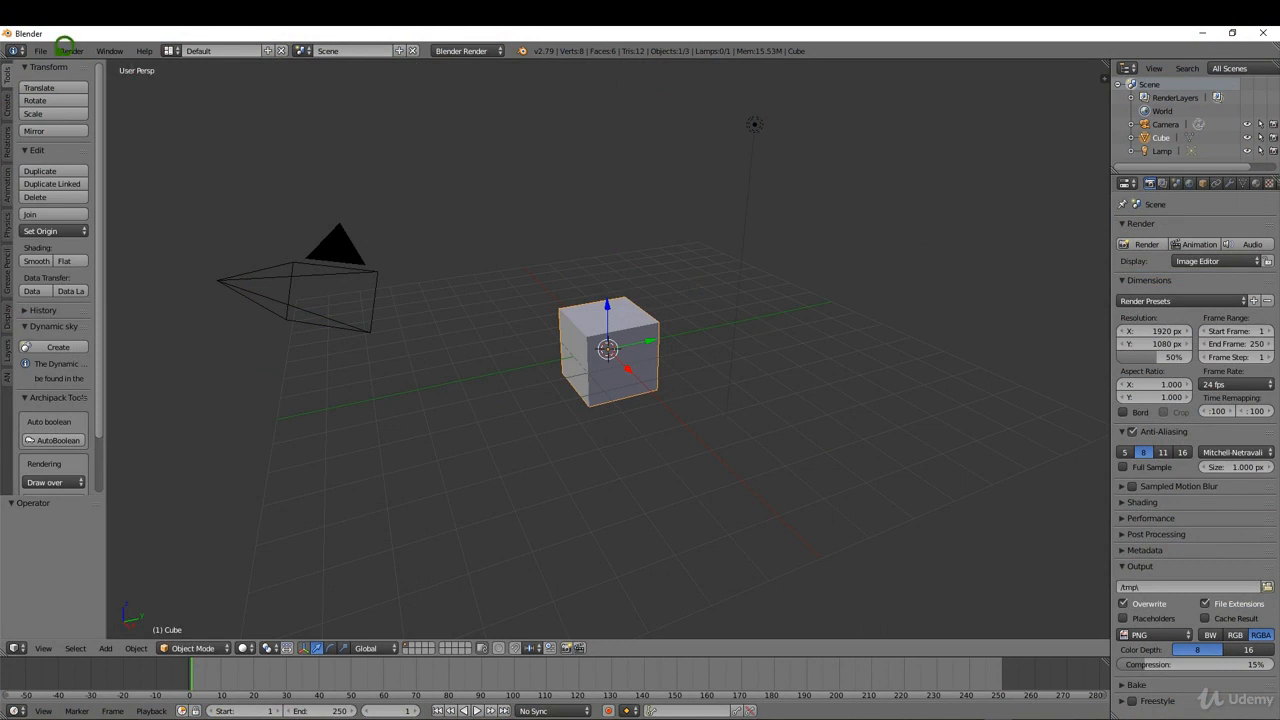
# Start a new scene by reloading the start-up file.
pyautogui.click(46, 49)
pyautogui.click(70, 66)
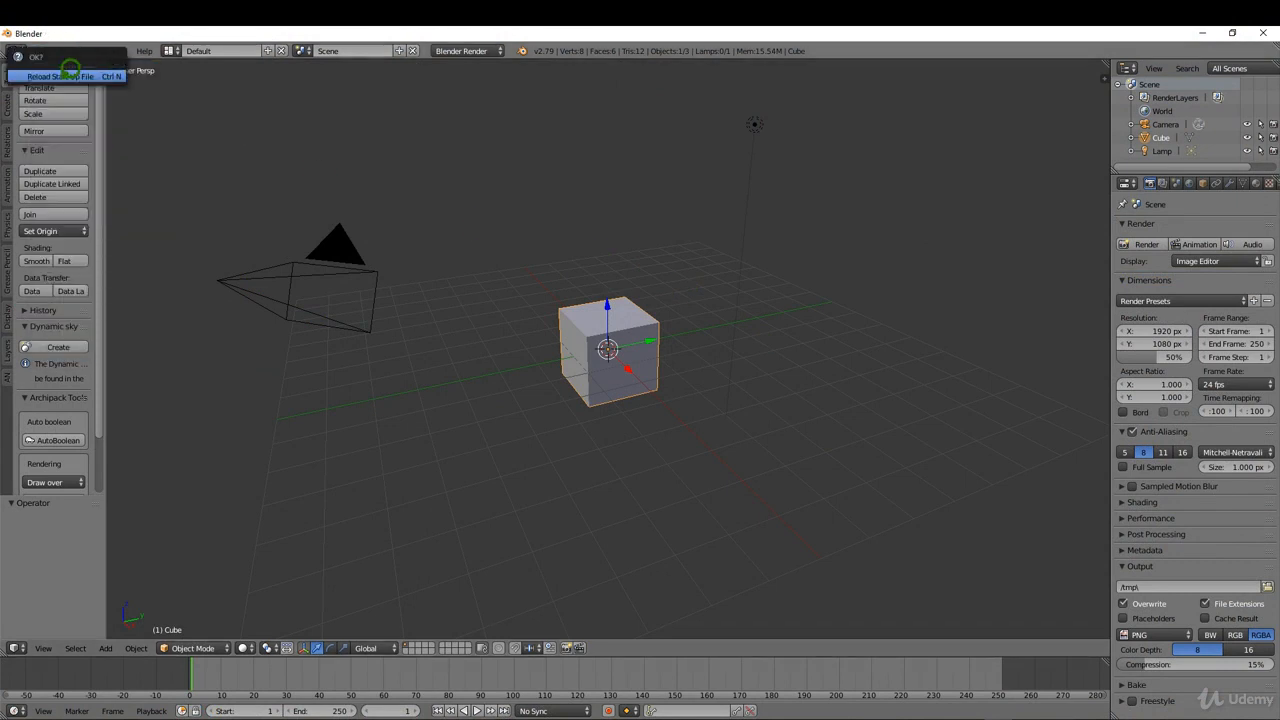
pyautogui.click(70, 72)
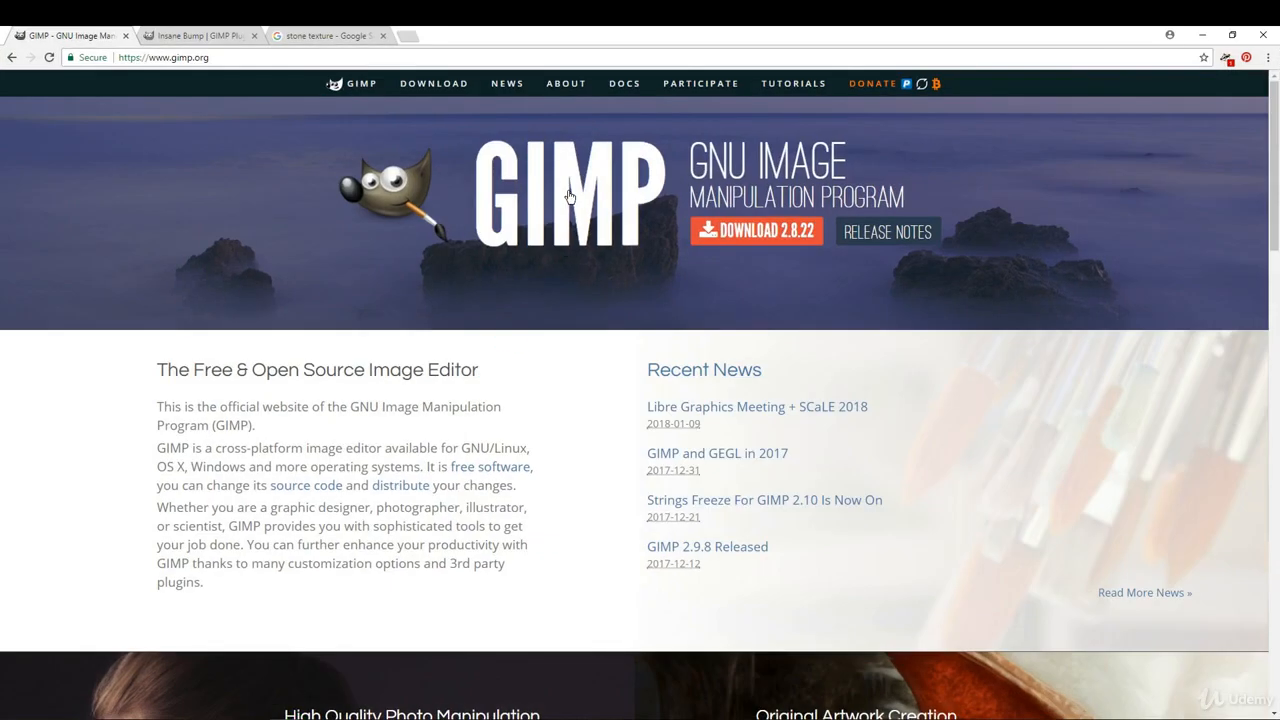
pyautogui.moveTo(216, 57); pyautogui.dragTo(152, 59)
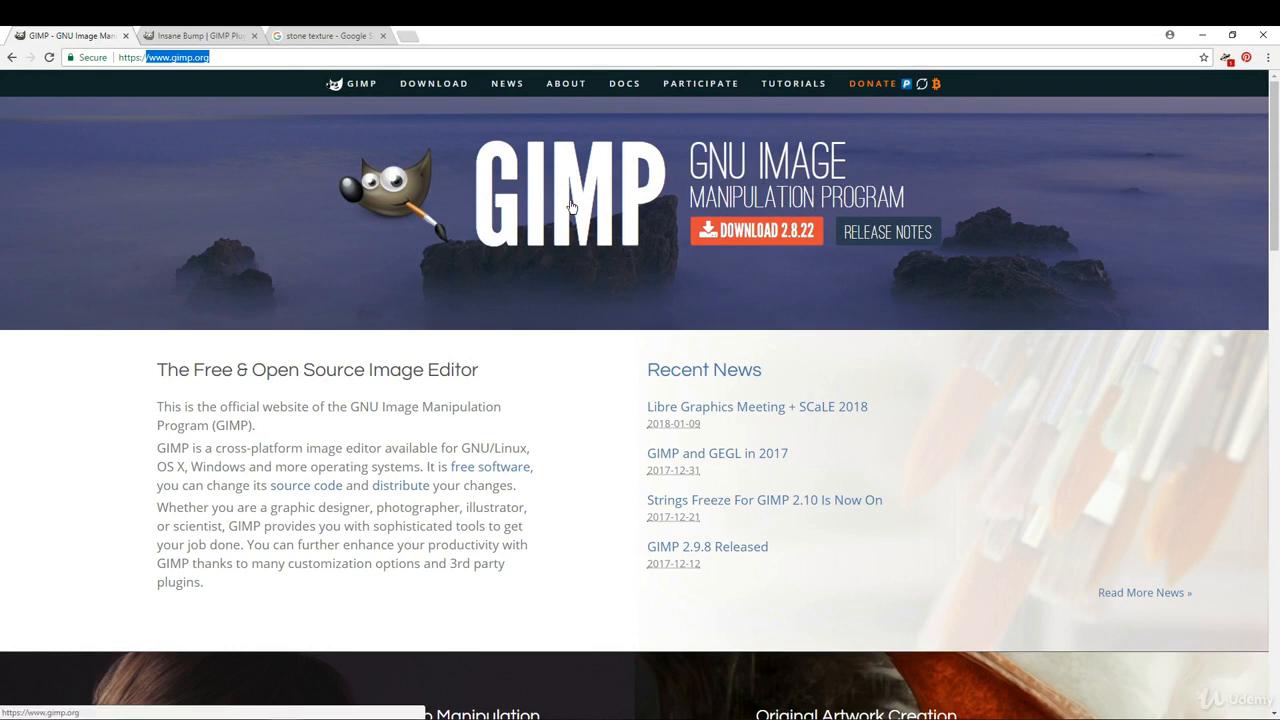
pyautogui.click(272, 62)
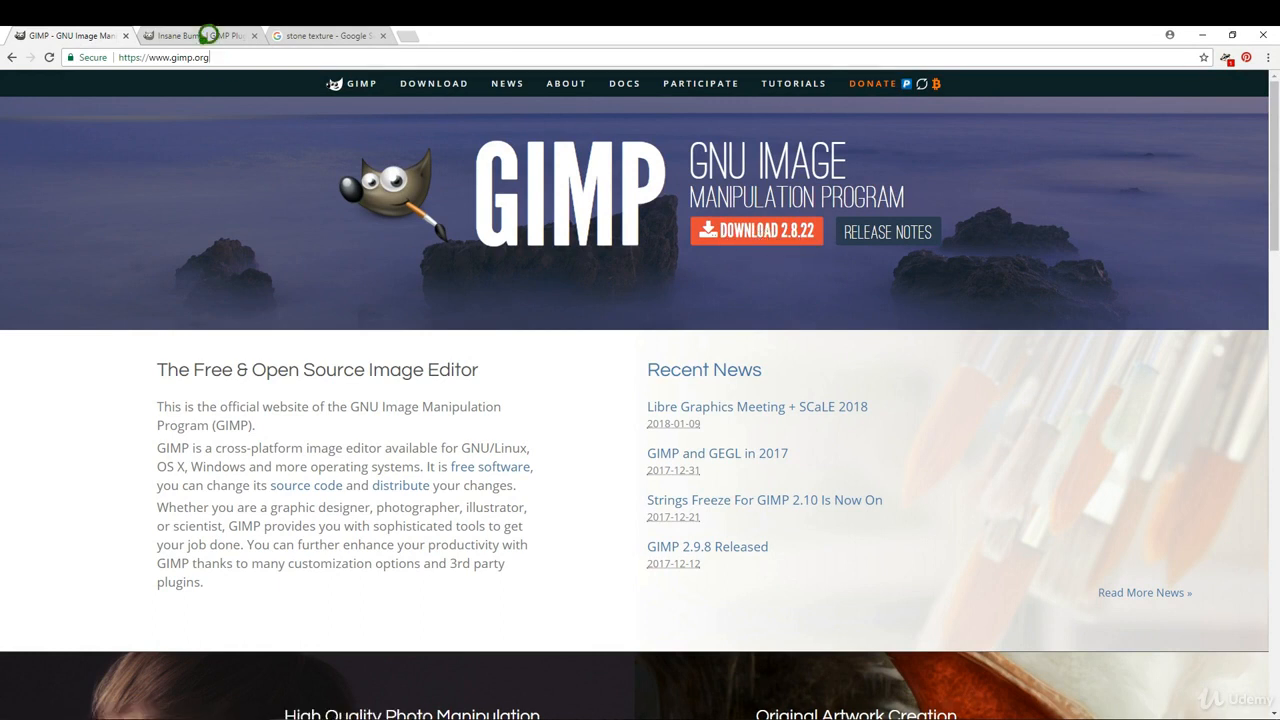
pyautogui.click(203, 26)
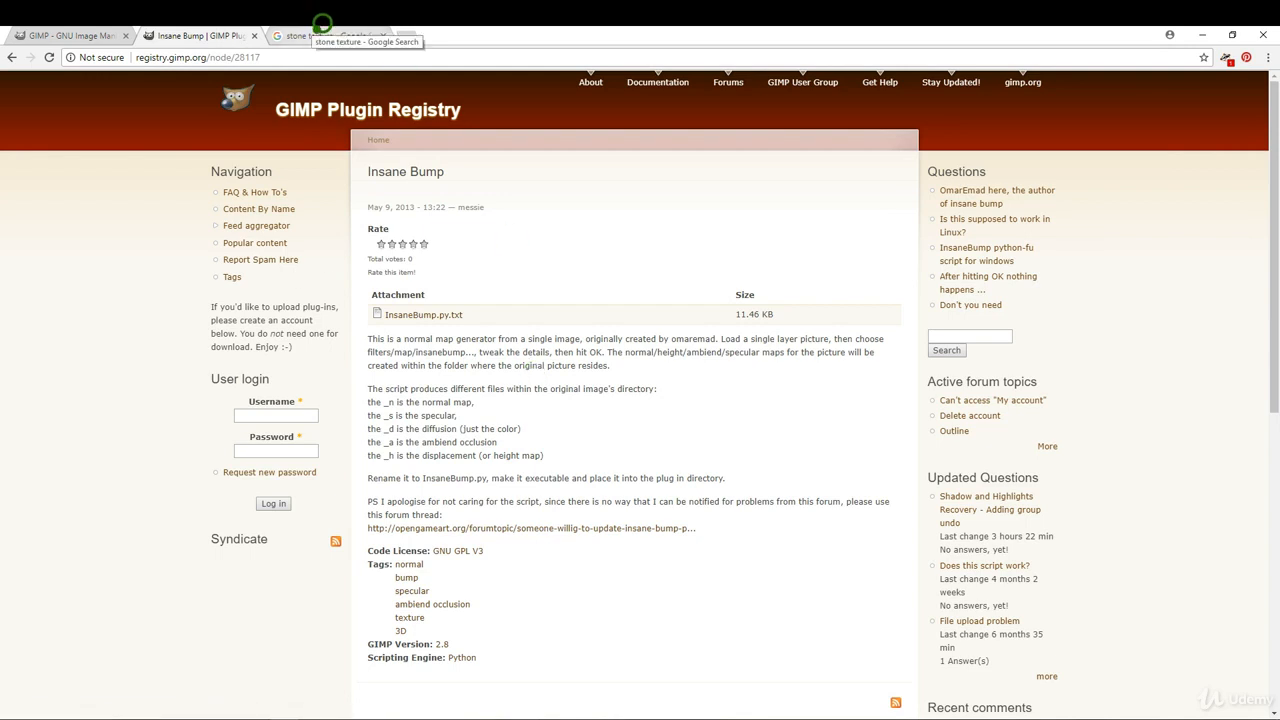
pyautogui.click(321, 35)
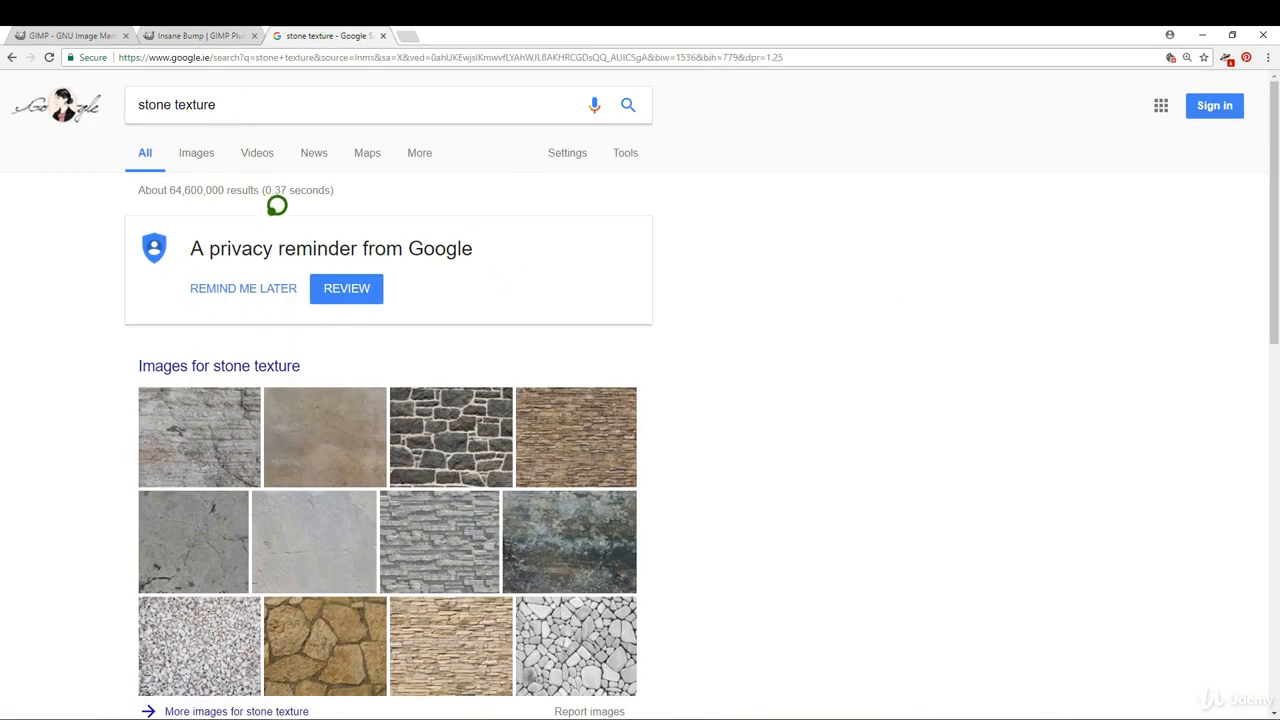
pyautogui.click(205, 150)
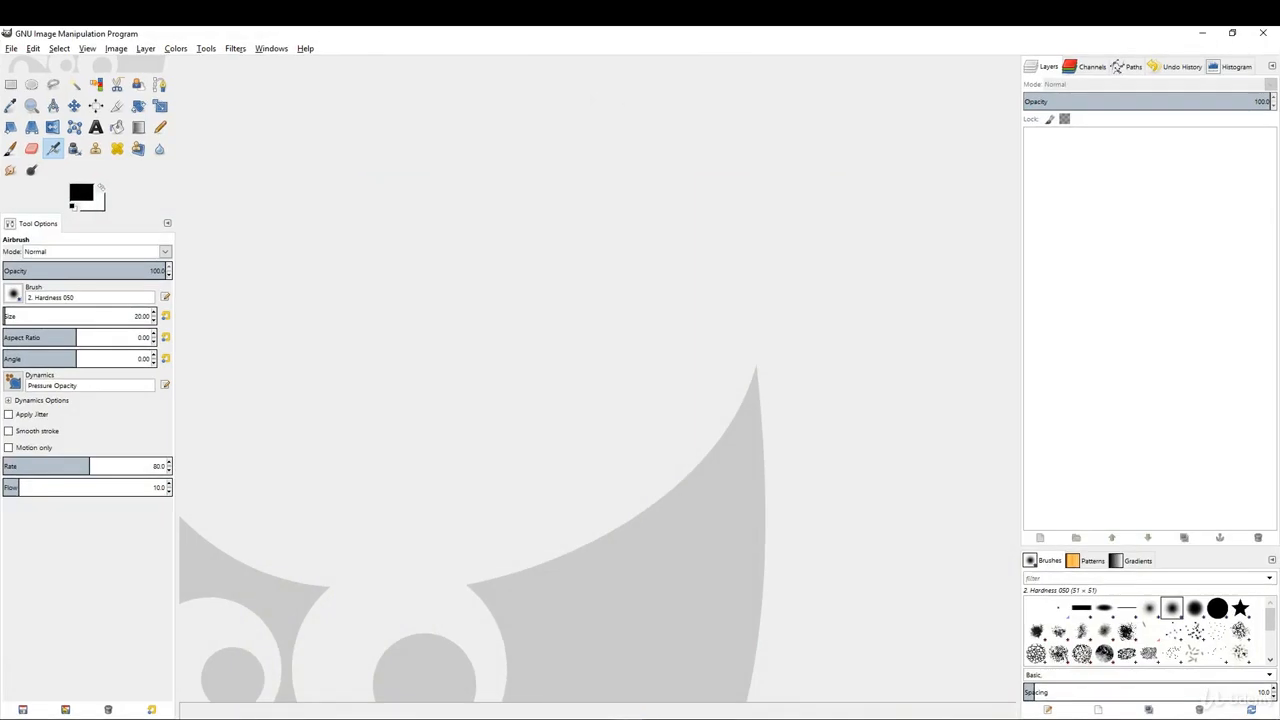
# Switch to GIMP and open Stone01.jpg from the Test folder as an image.
pyautogui.moveTo(1279, 197); pyautogui.dragTo(1090, 197)
pyautogui.moveTo(1045, 288); pyautogui.dragTo(732, 280)
pyautogui.click(1172, 207)
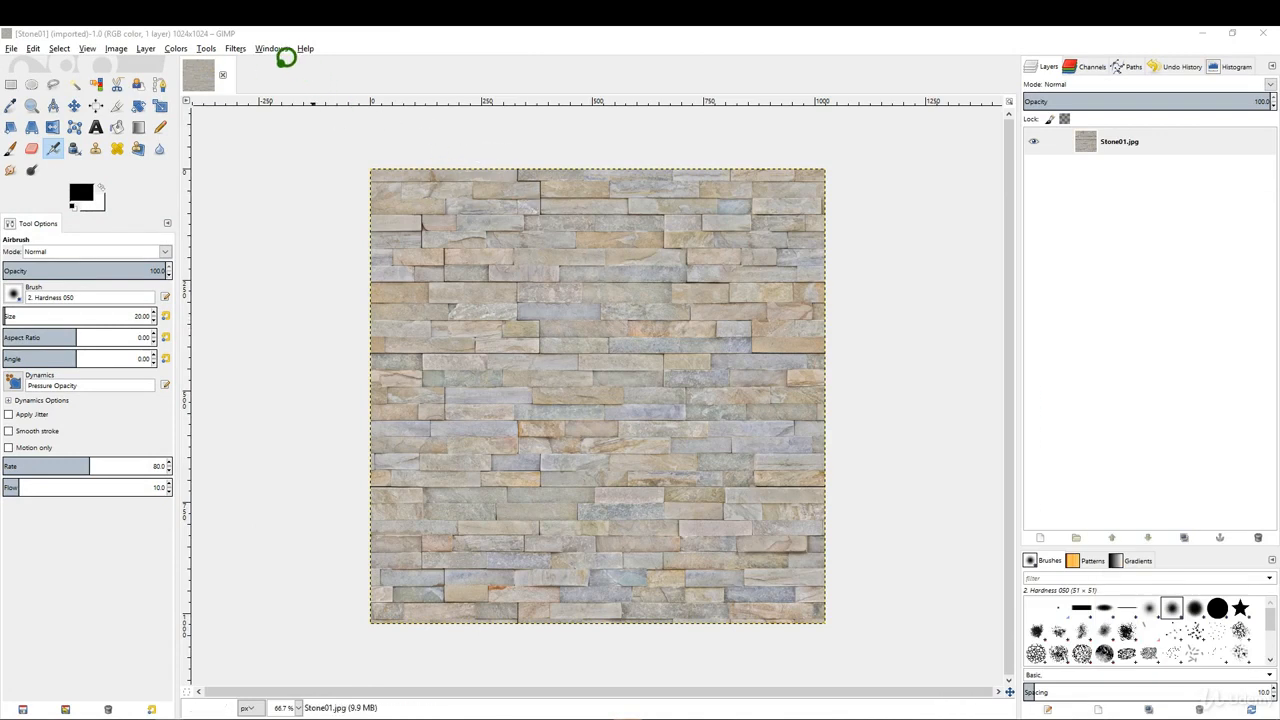
# Run the Insane Bump map filter on the stone image with its default settings and check the generated map files in the Test folder.
pyautogui.click(237, 47)
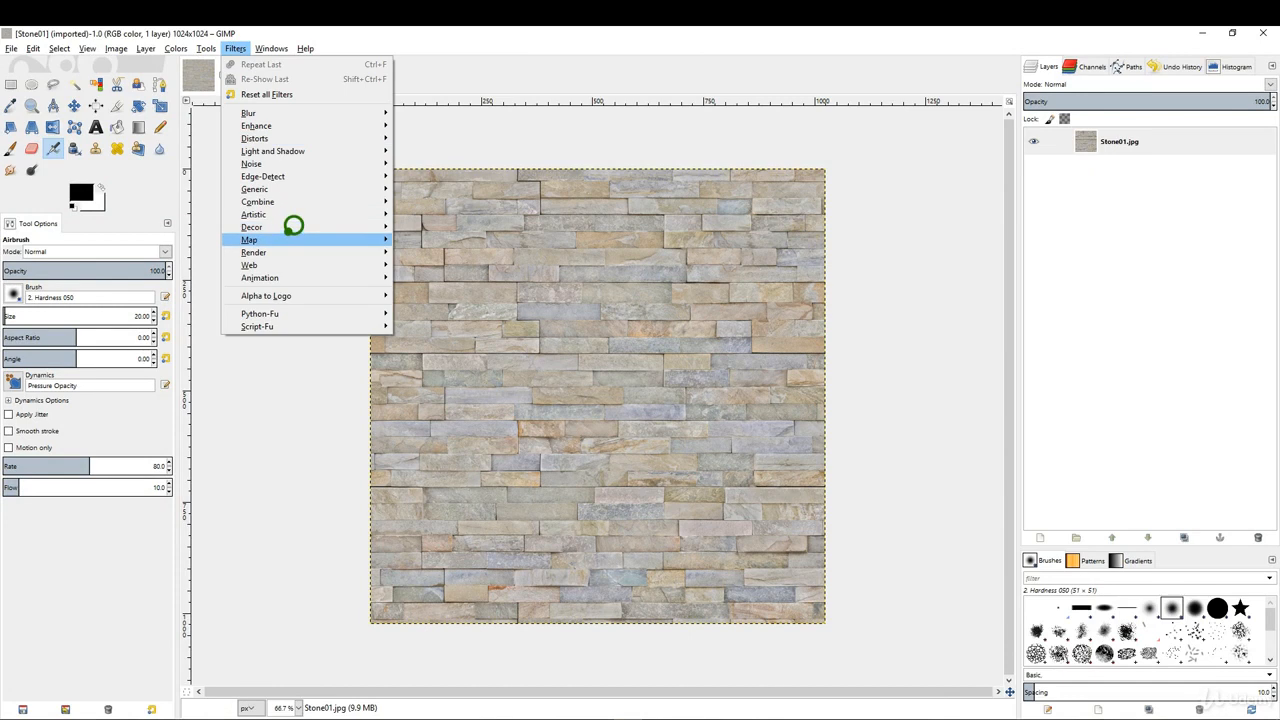
pyautogui.moveTo(343, 240)
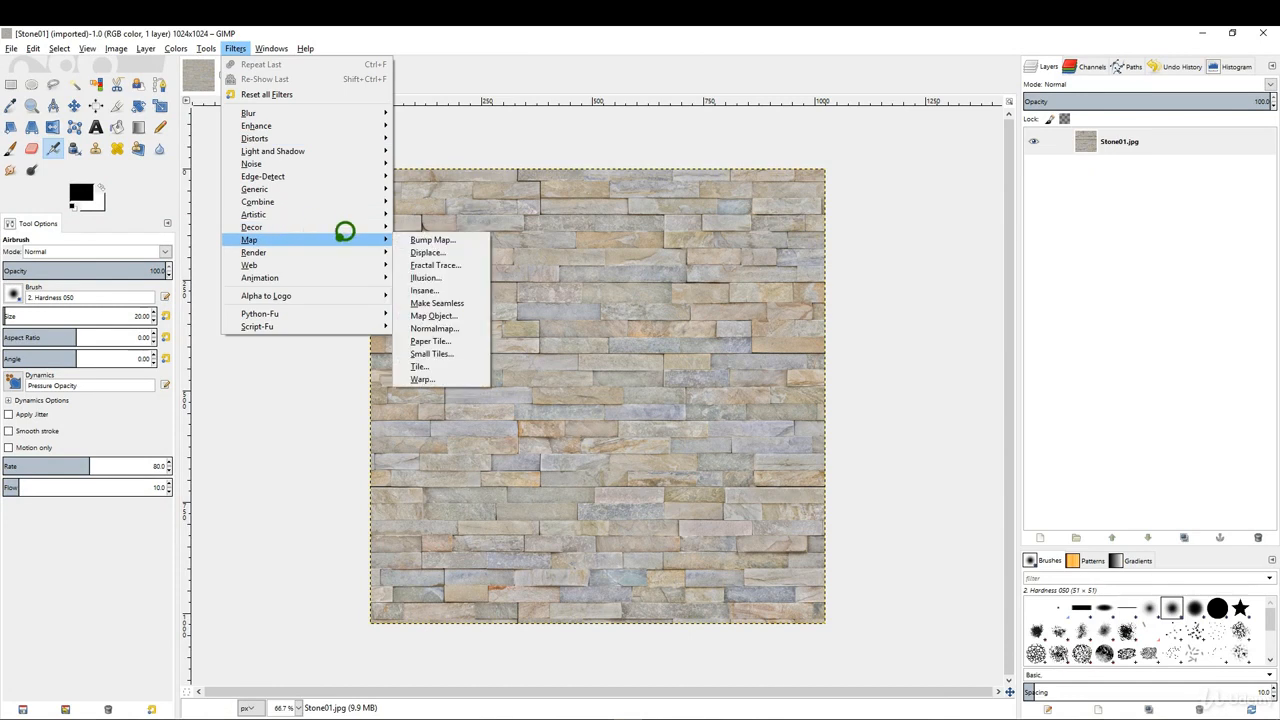
pyautogui.click(438, 290)
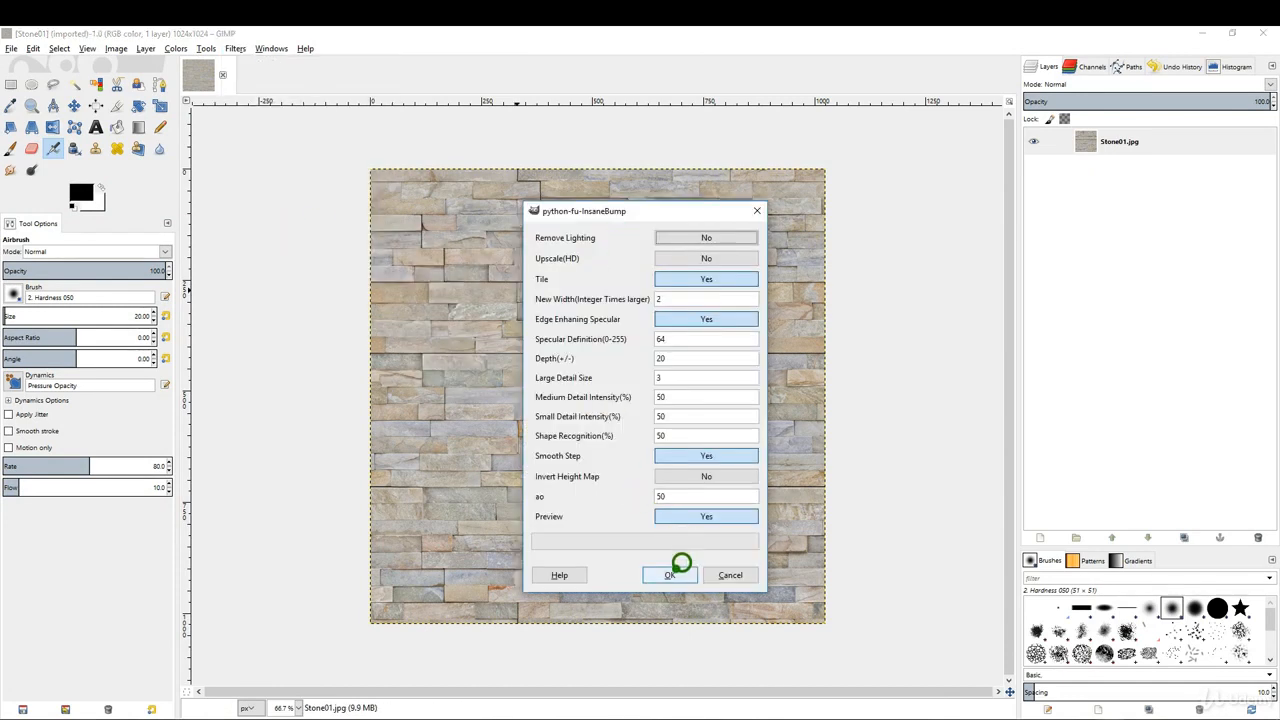
pyautogui.click(672, 575)
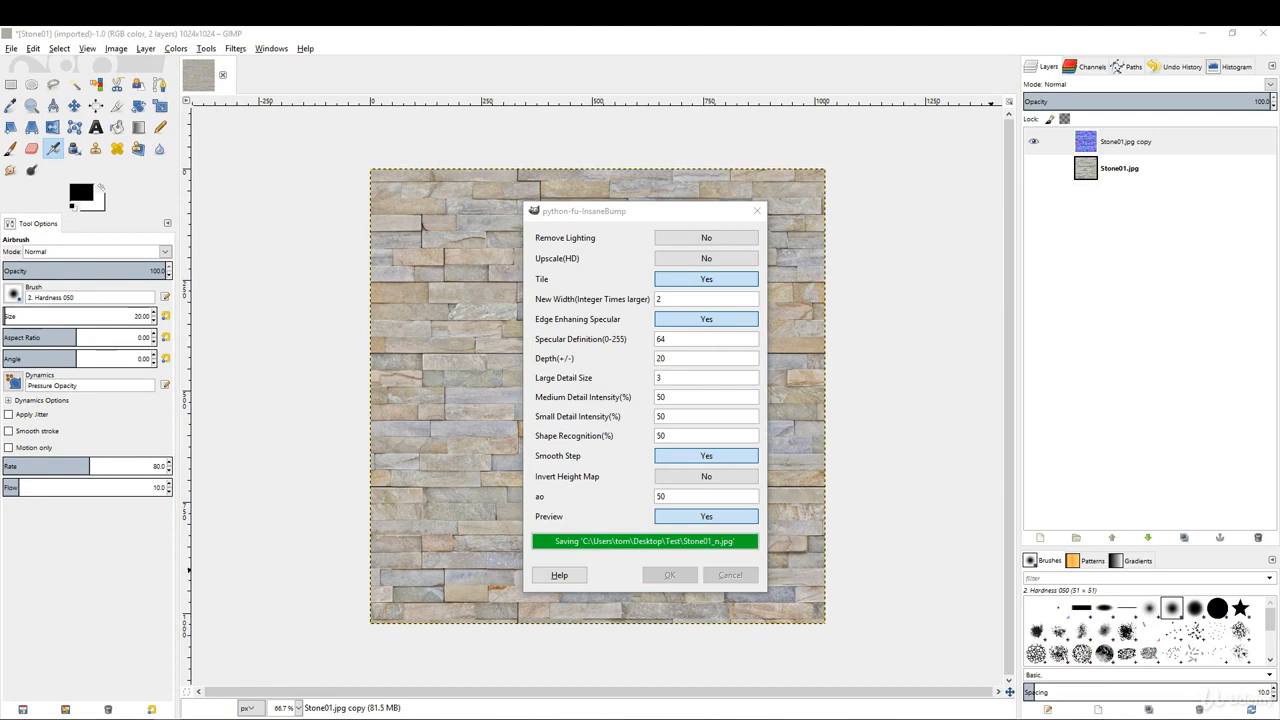
pyautogui.moveTo(1279, 148); pyautogui.dragTo(957, 137)
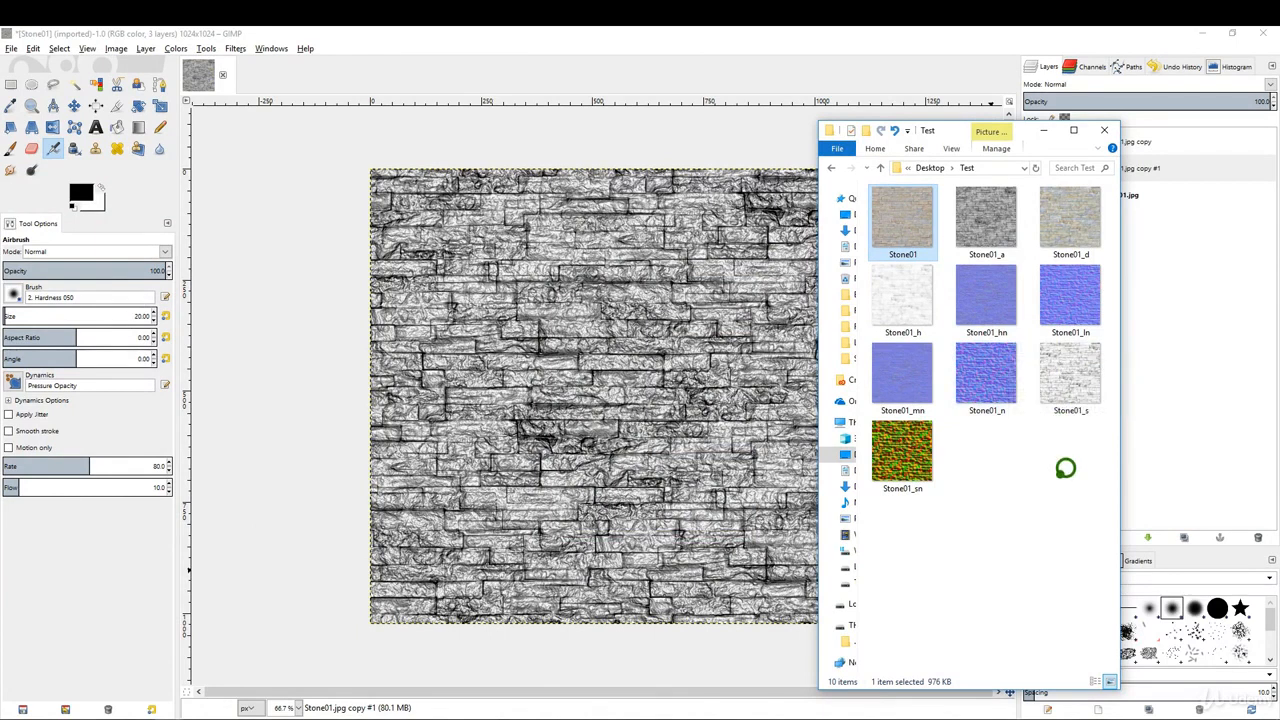
pyautogui.moveTo(957, 121); pyautogui.dragTo(1279, 119)
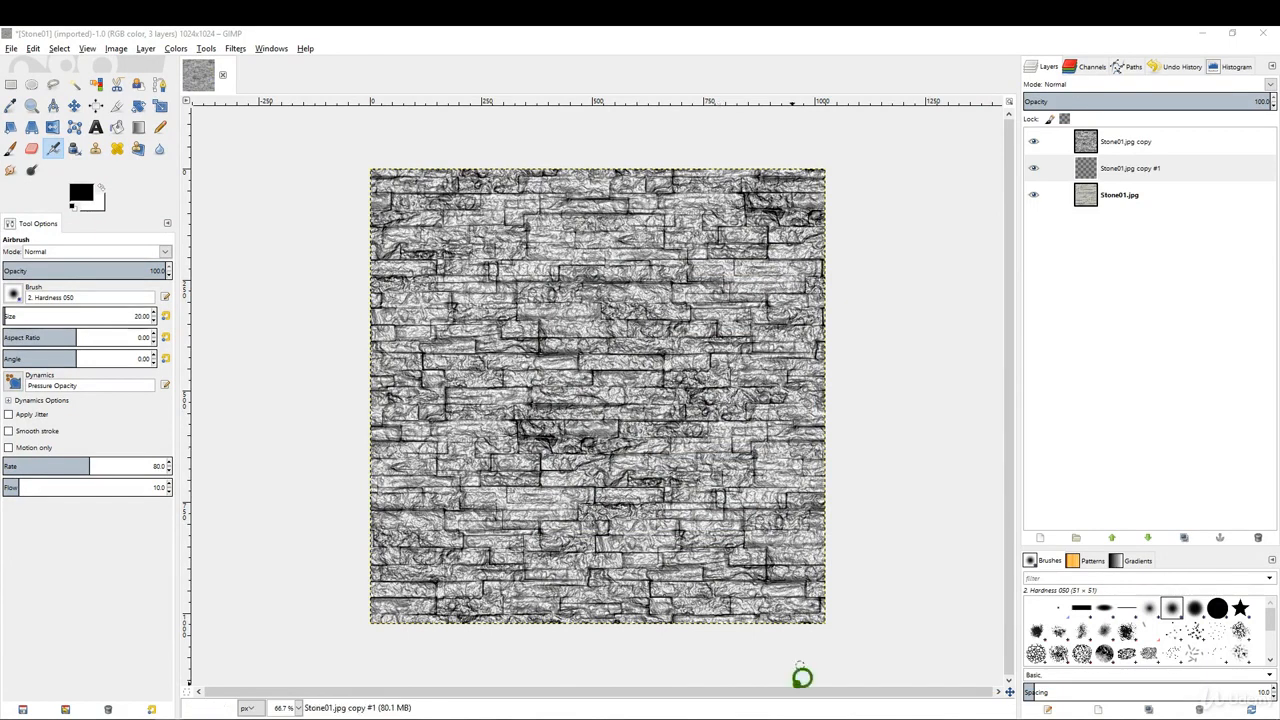
# Switch to Bitmap2Material, load Stone01 from the Sub folder as the Main Input, and set the output size to 1024.
pyautogui.click(807, 717)
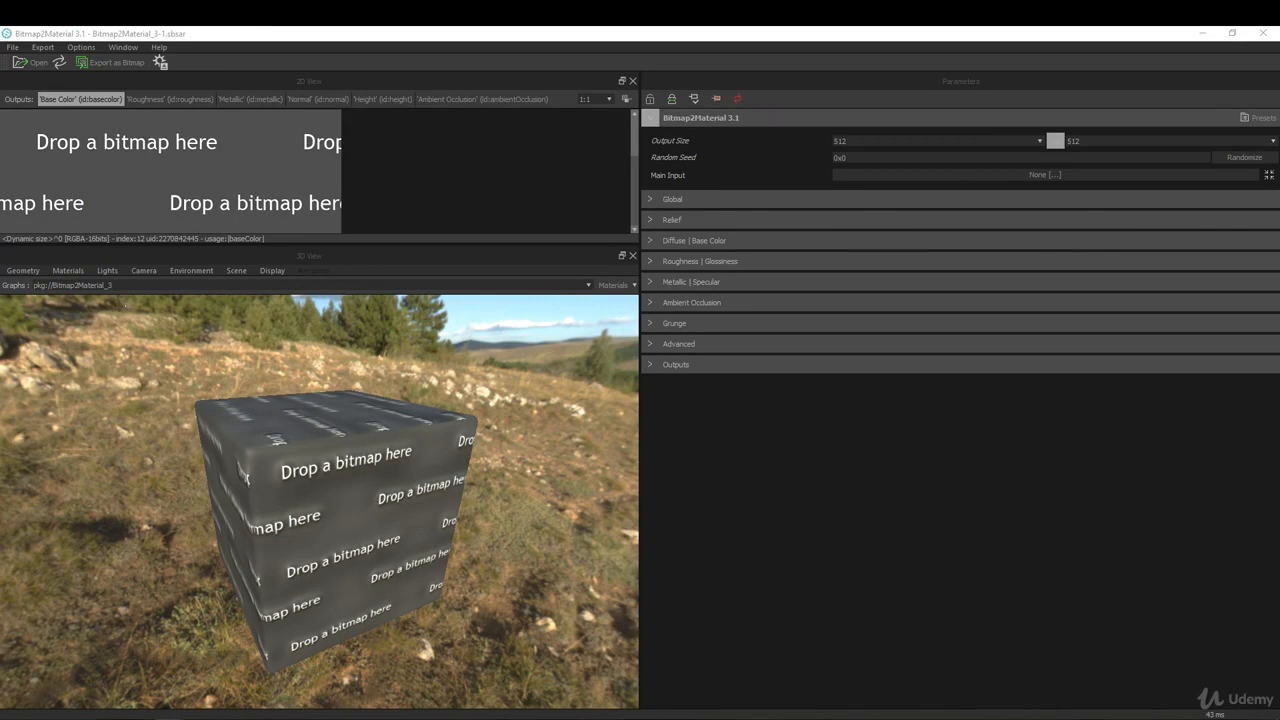
pyautogui.moveTo(1279, 142); pyautogui.dragTo(853, 125)
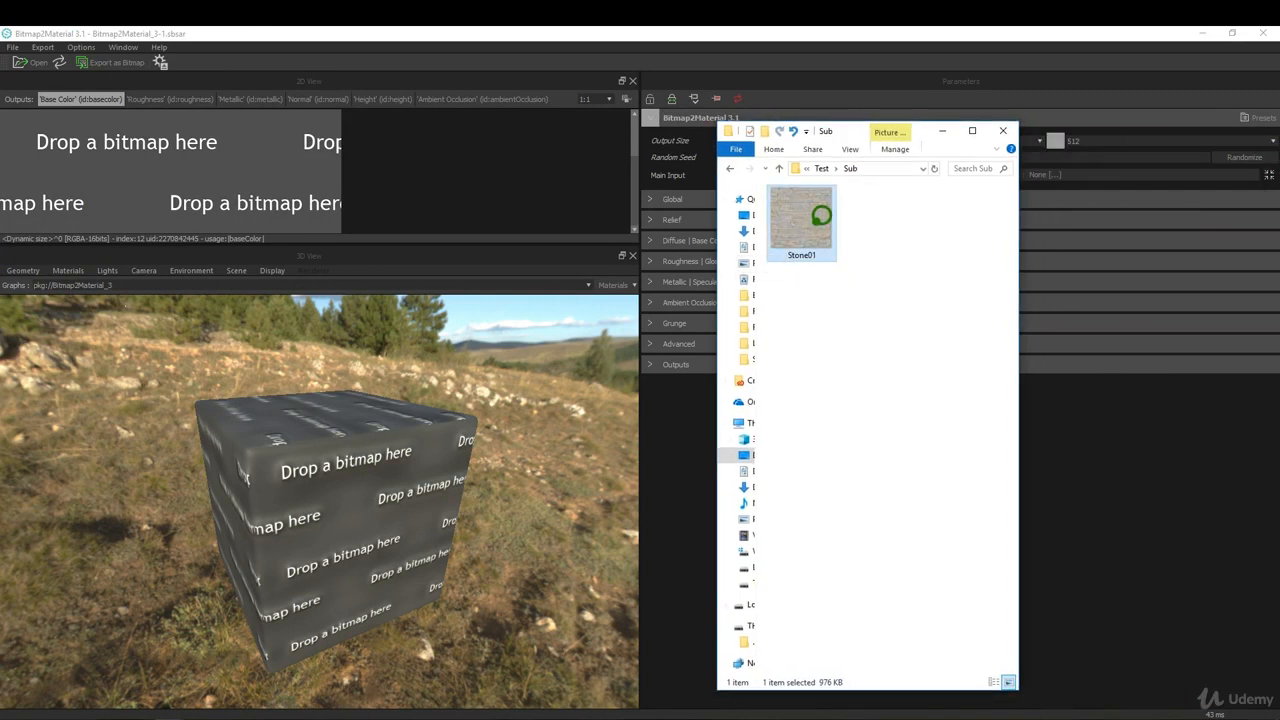
pyautogui.moveTo(820, 215); pyautogui.dragTo(171, 195)
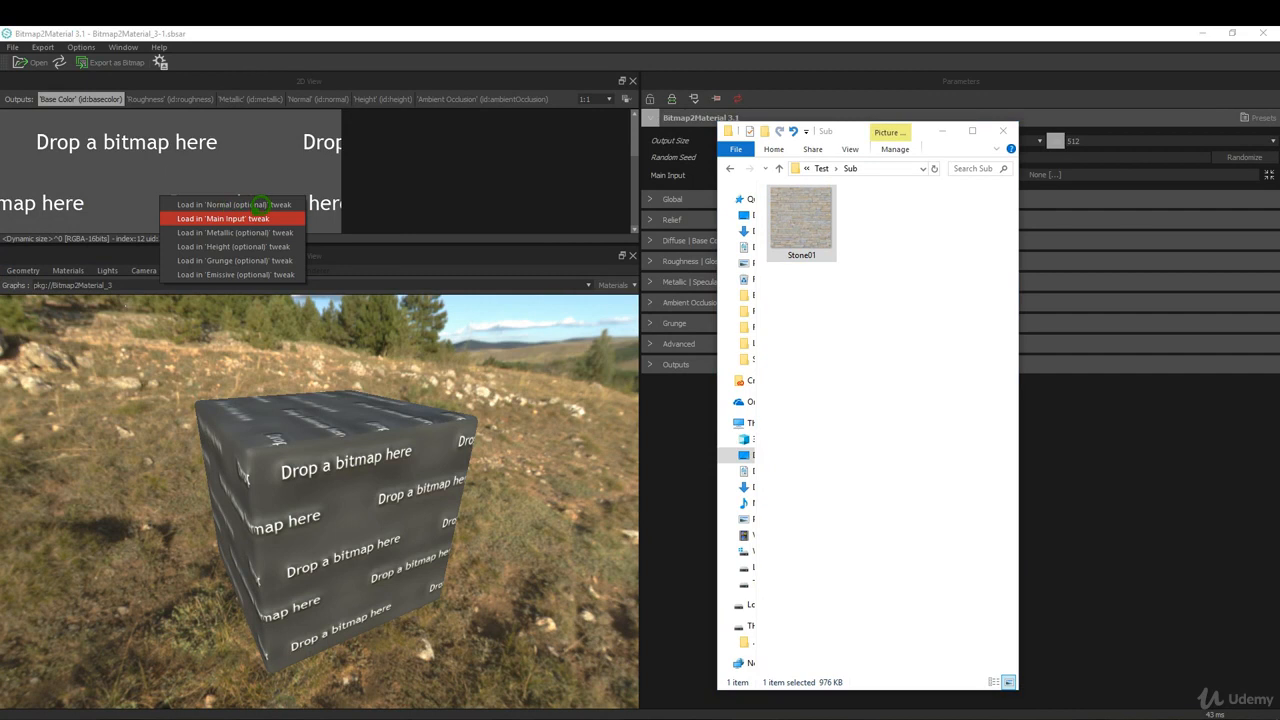
pyautogui.click(250, 217)
pyautogui.moveTo(852, 124); pyautogui.dragTo(1279, 128)
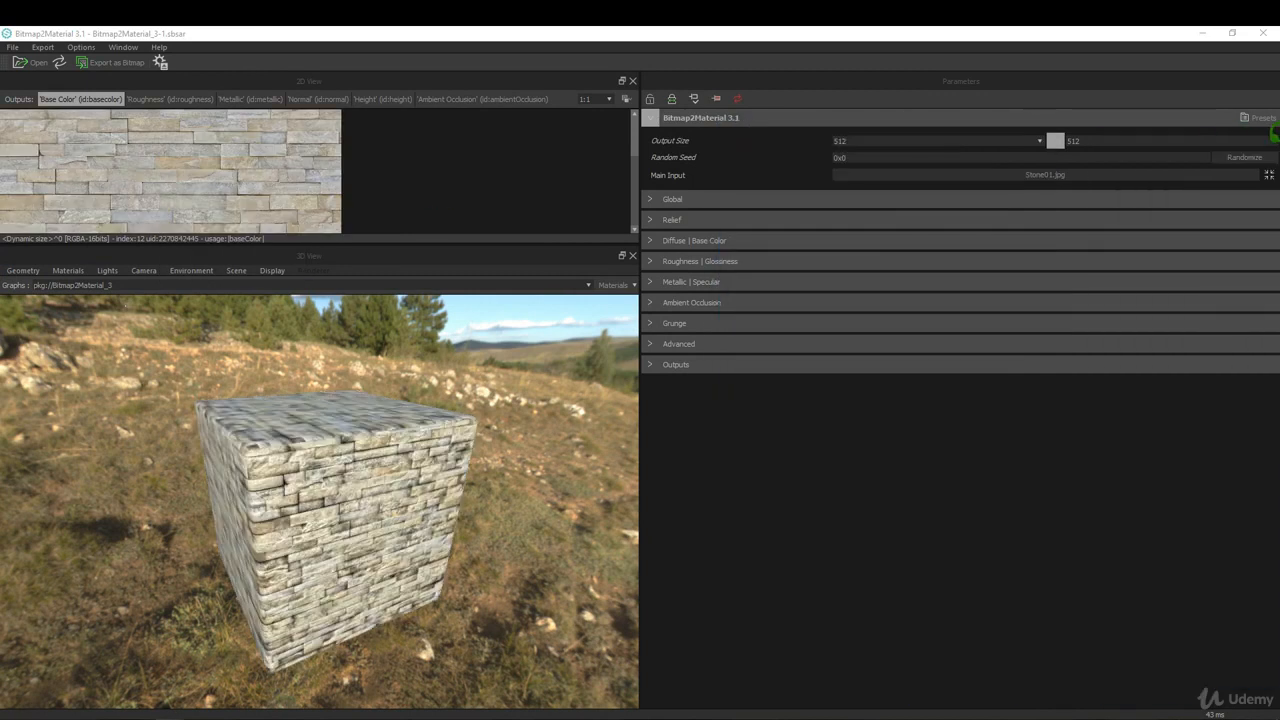
pyautogui.click(1012, 140)
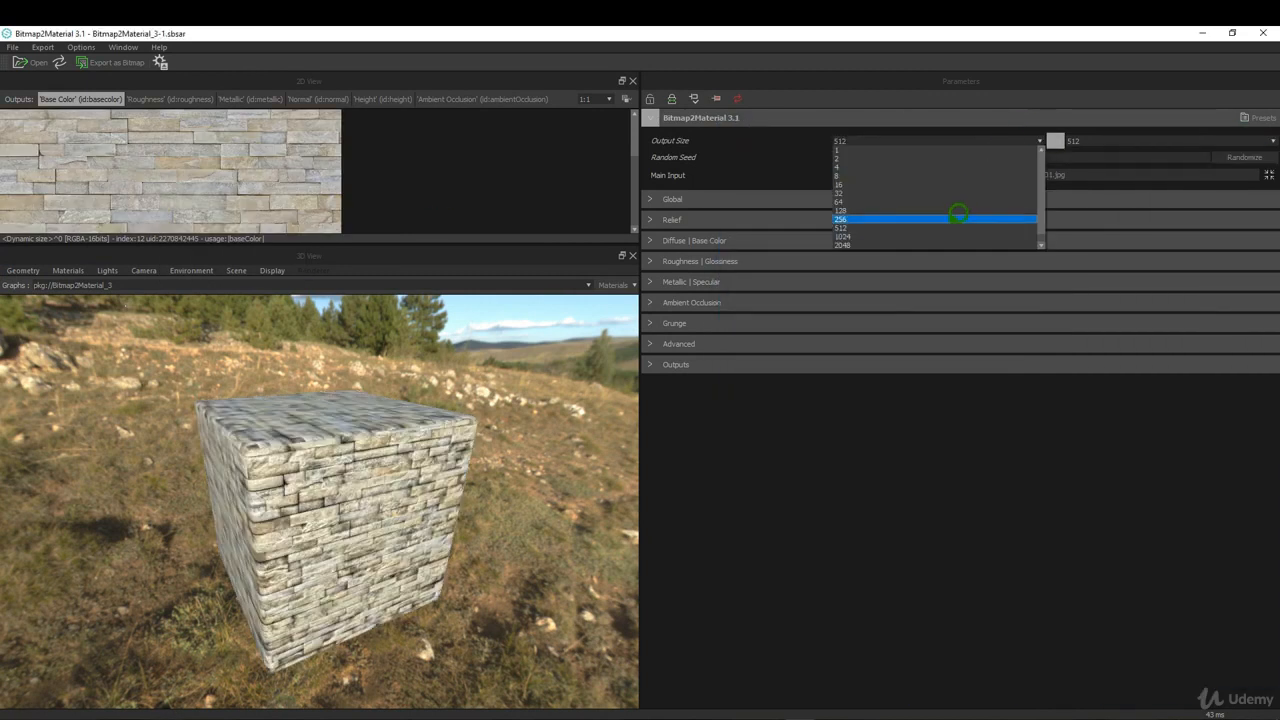
pyautogui.click(945, 236)
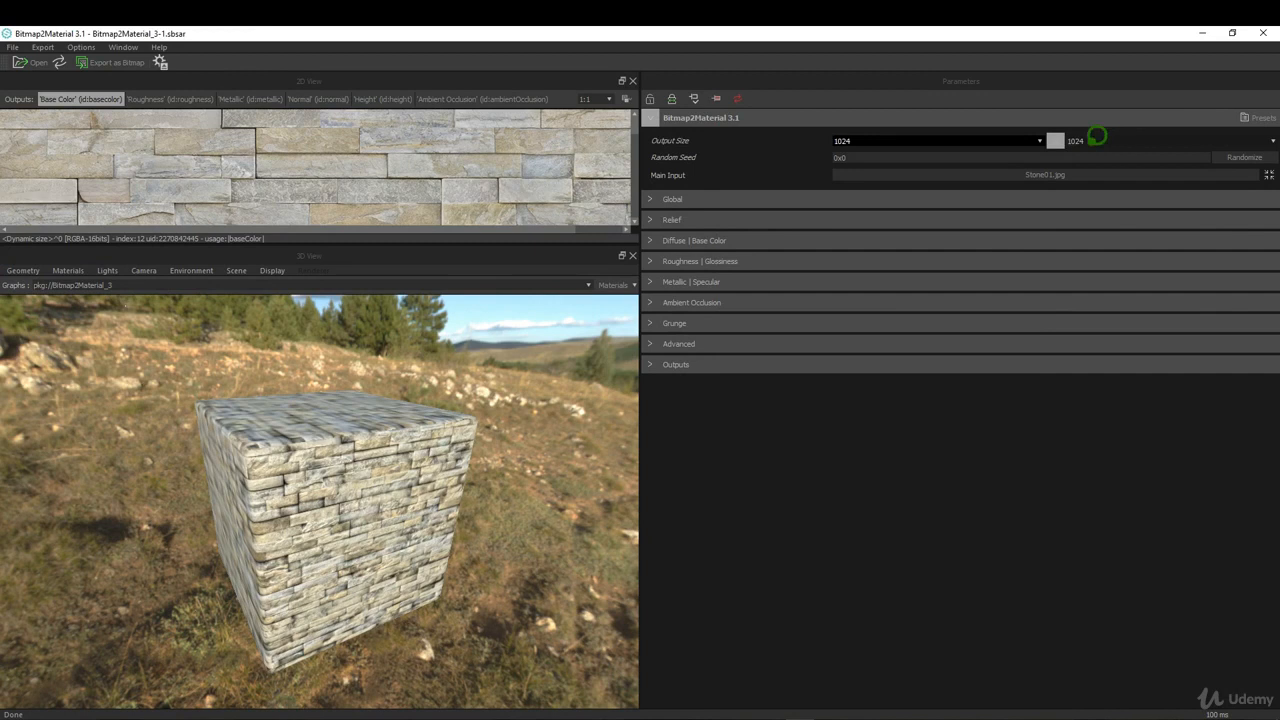
# Export all outputs as tif bitmaps to the Desktop/Test/Sub folder with substance metadata disabled, and close the export dialog.
pyautogui.click(45, 47)
pyautogui.click(75, 63)
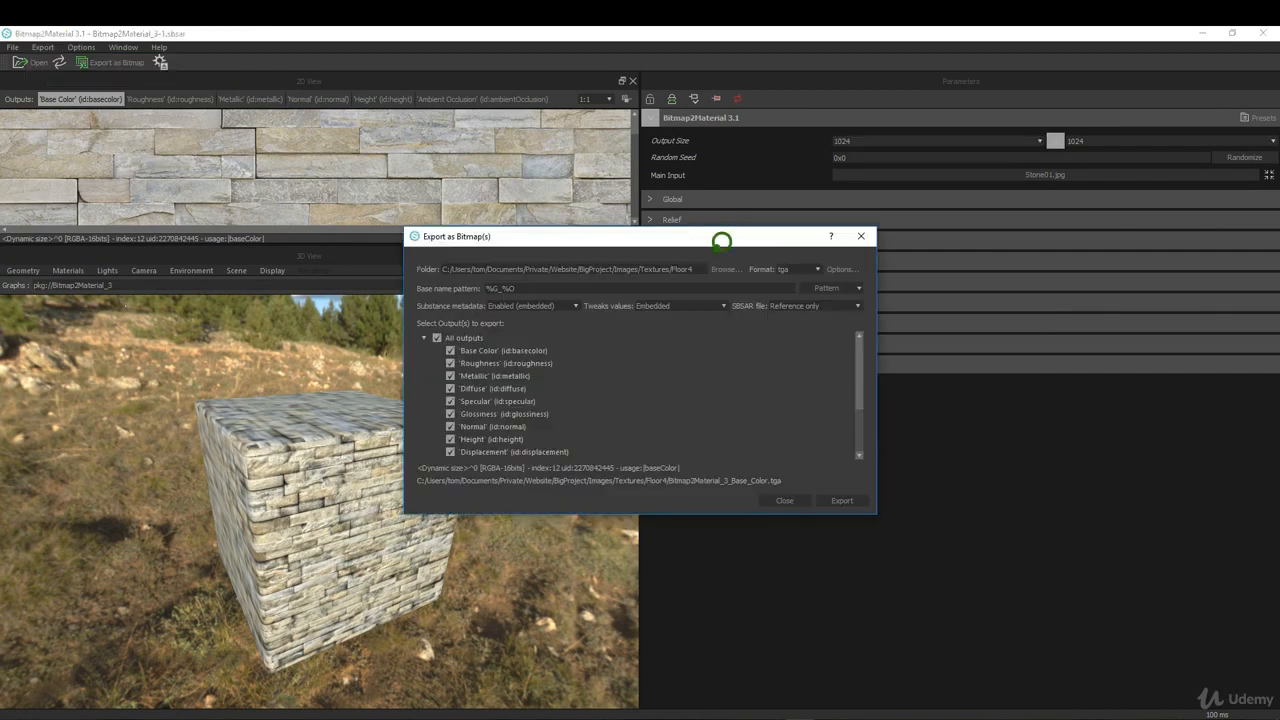
pyautogui.click(726, 266)
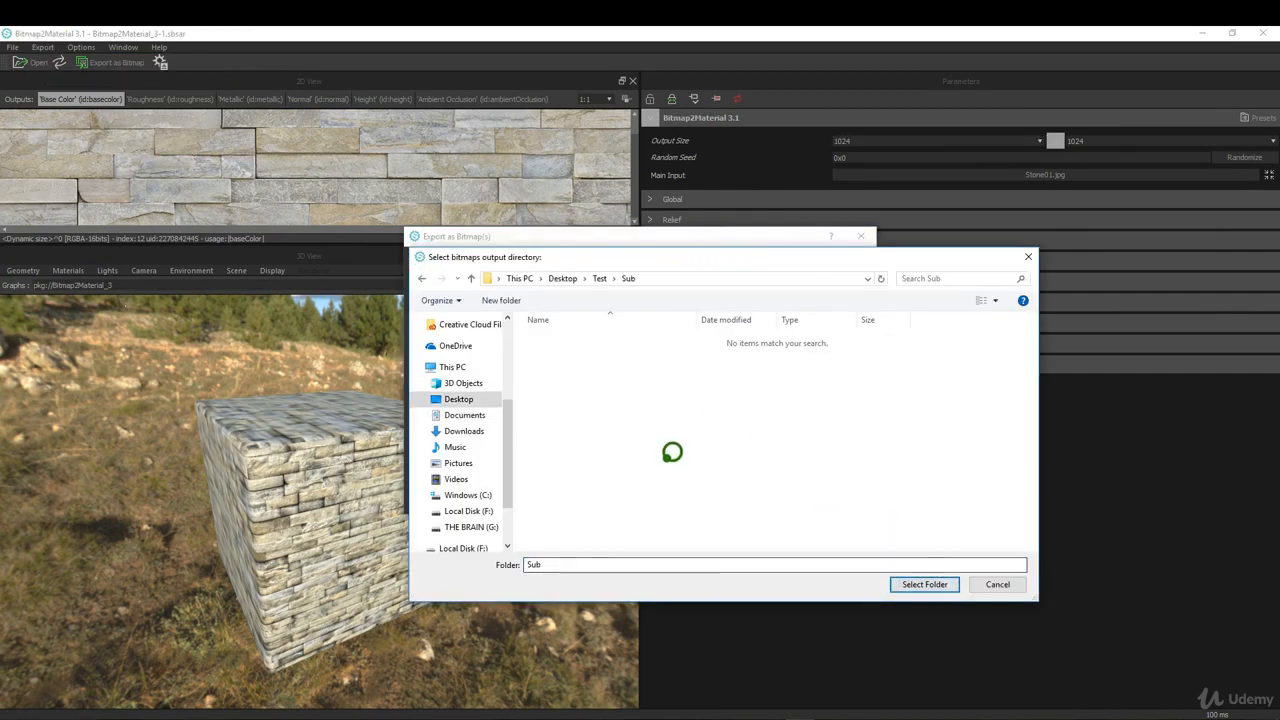
pyautogui.click(924, 580)
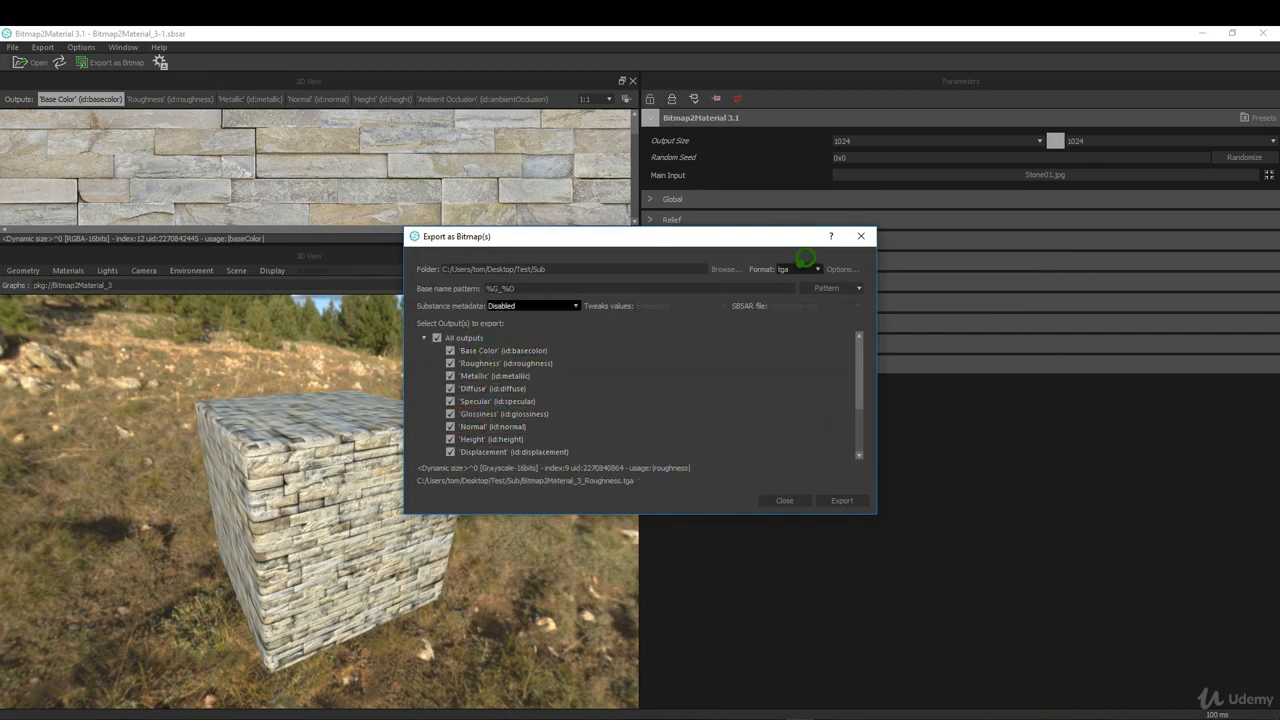
pyautogui.click(817, 268)
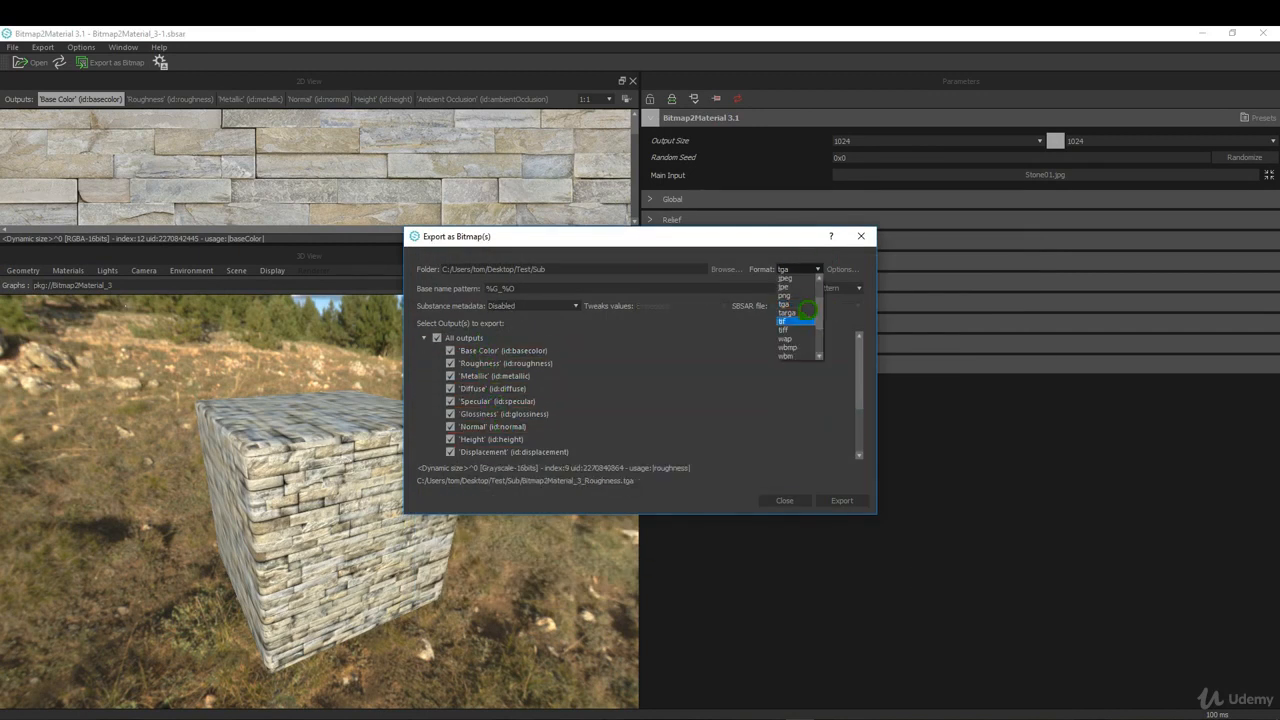
pyautogui.click(806, 310)
pyautogui.click(842, 500)
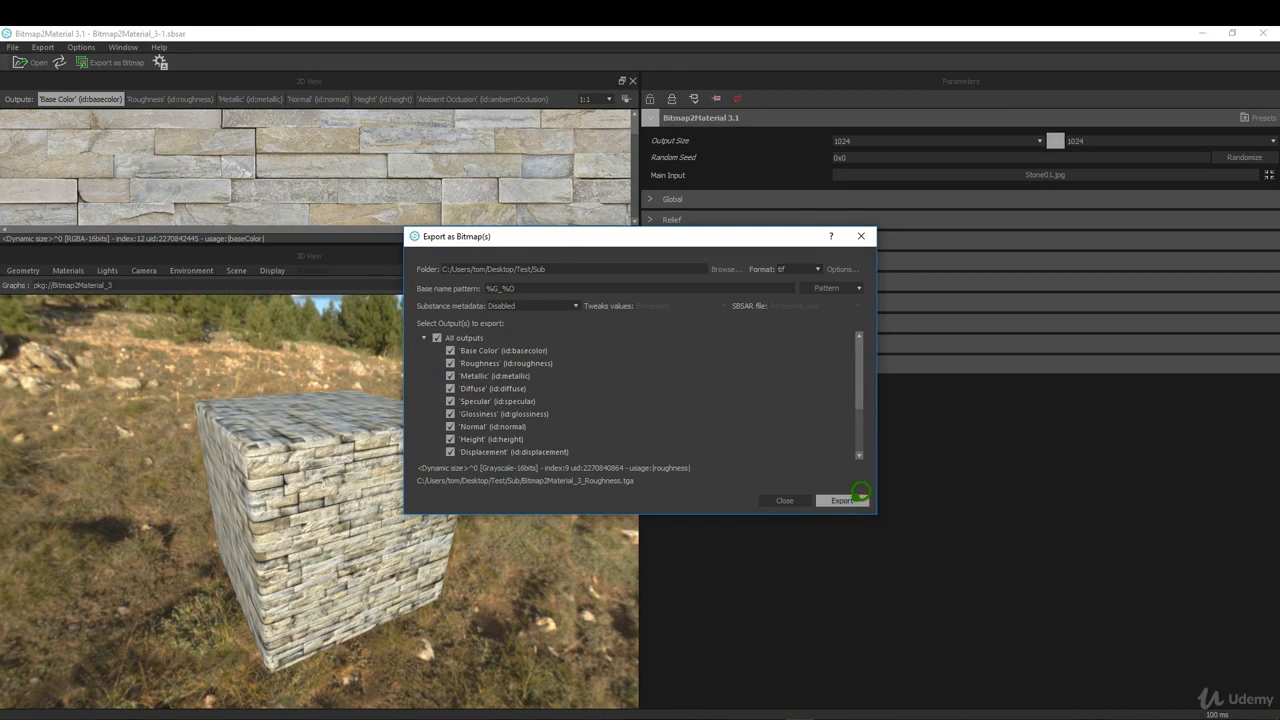
pyautogui.click(785, 500)
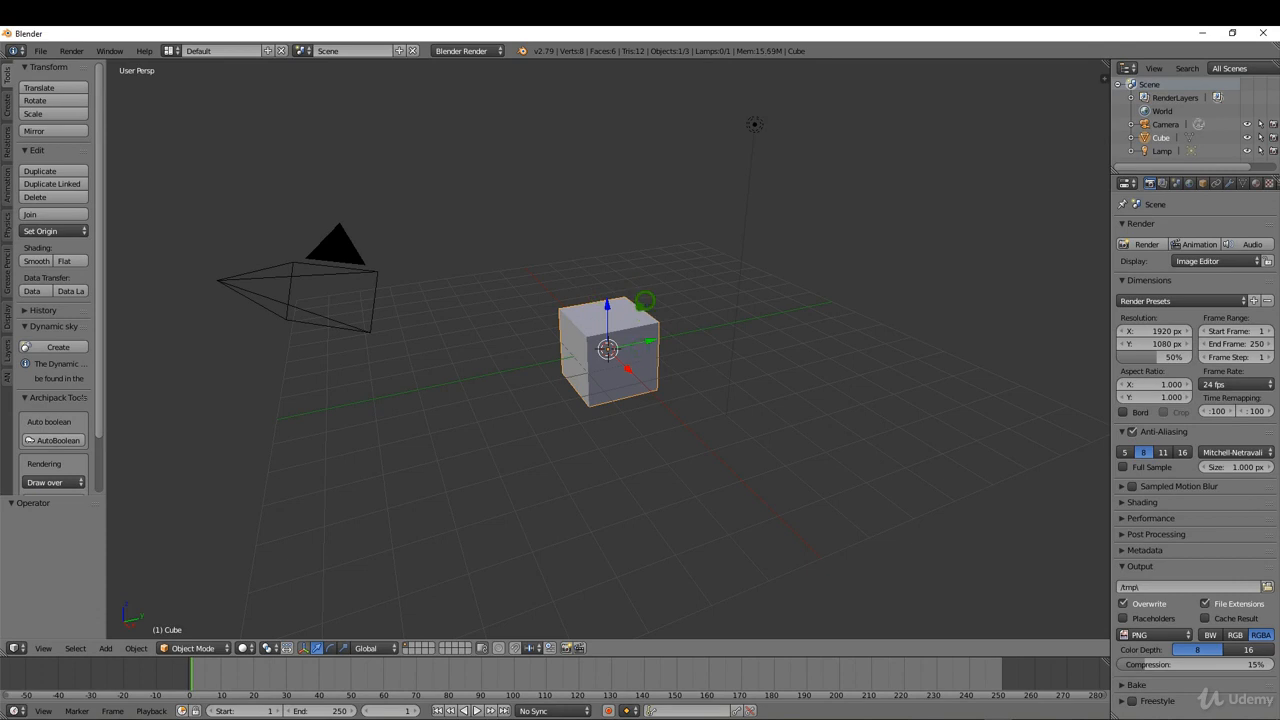
# Switch to Blender and replace the default cube with a new mesh cube that has Generate UVs enabled.
pyautogui.press('x')
pyautogui.click(642, 301)
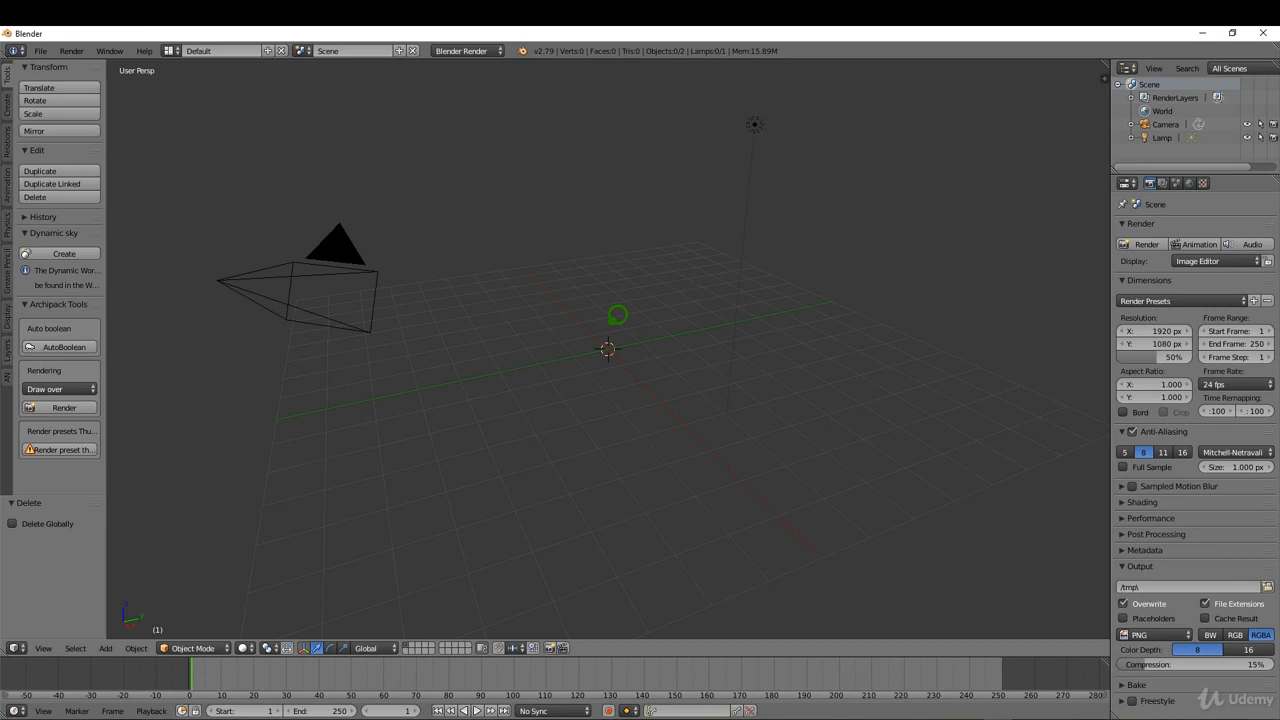
pyautogui.hotkey('shift', 'a')
pyautogui.moveTo(617, 318)
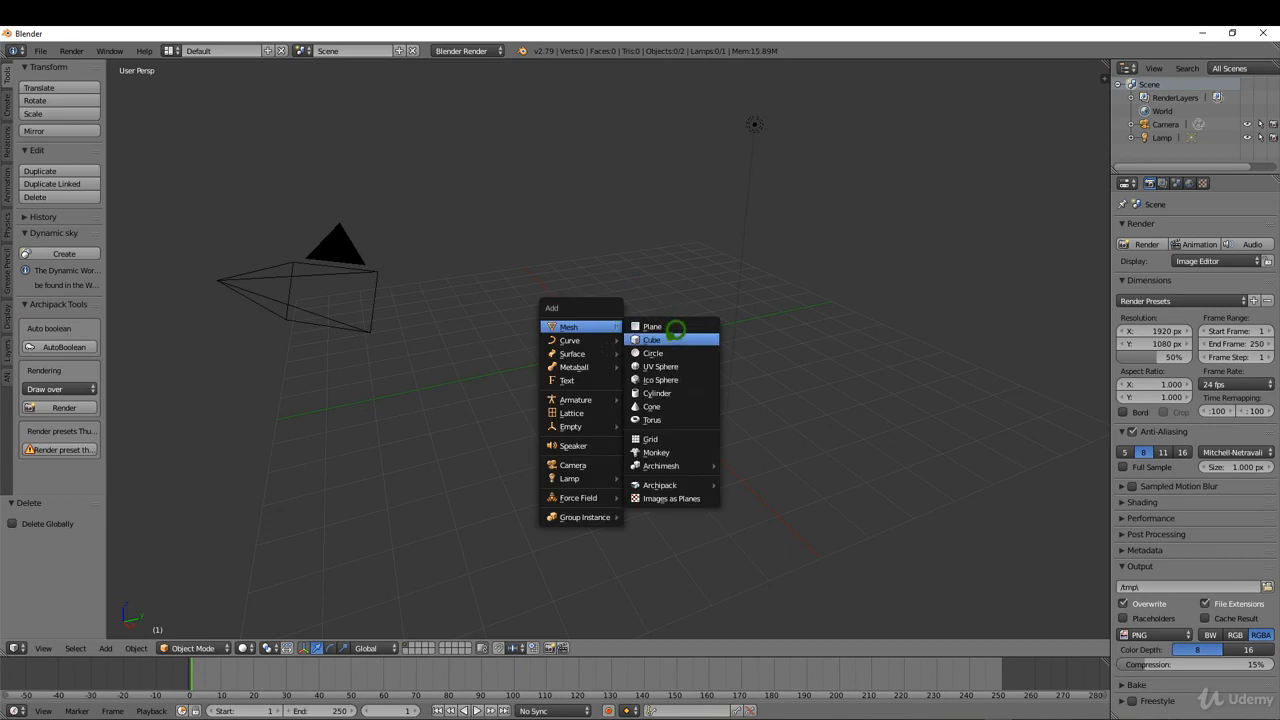
pyautogui.click(675, 330)
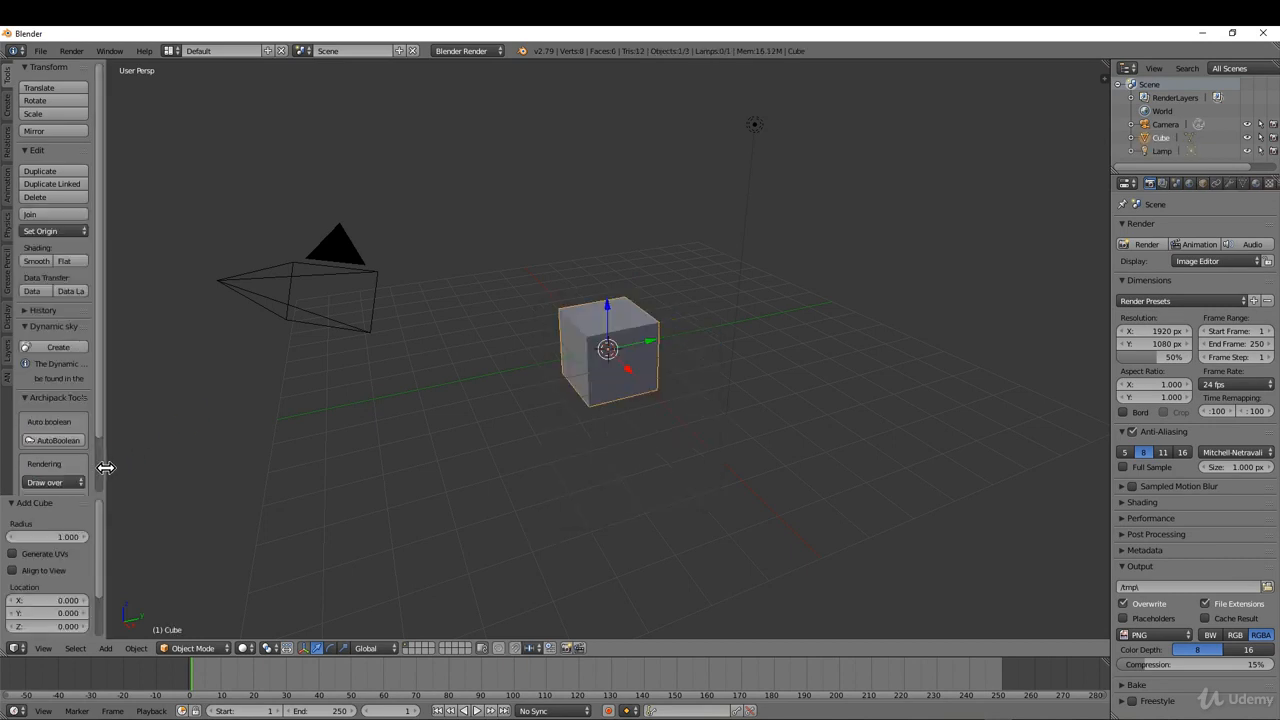
pyautogui.moveTo(105, 467); pyautogui.dragTo(230, 453)
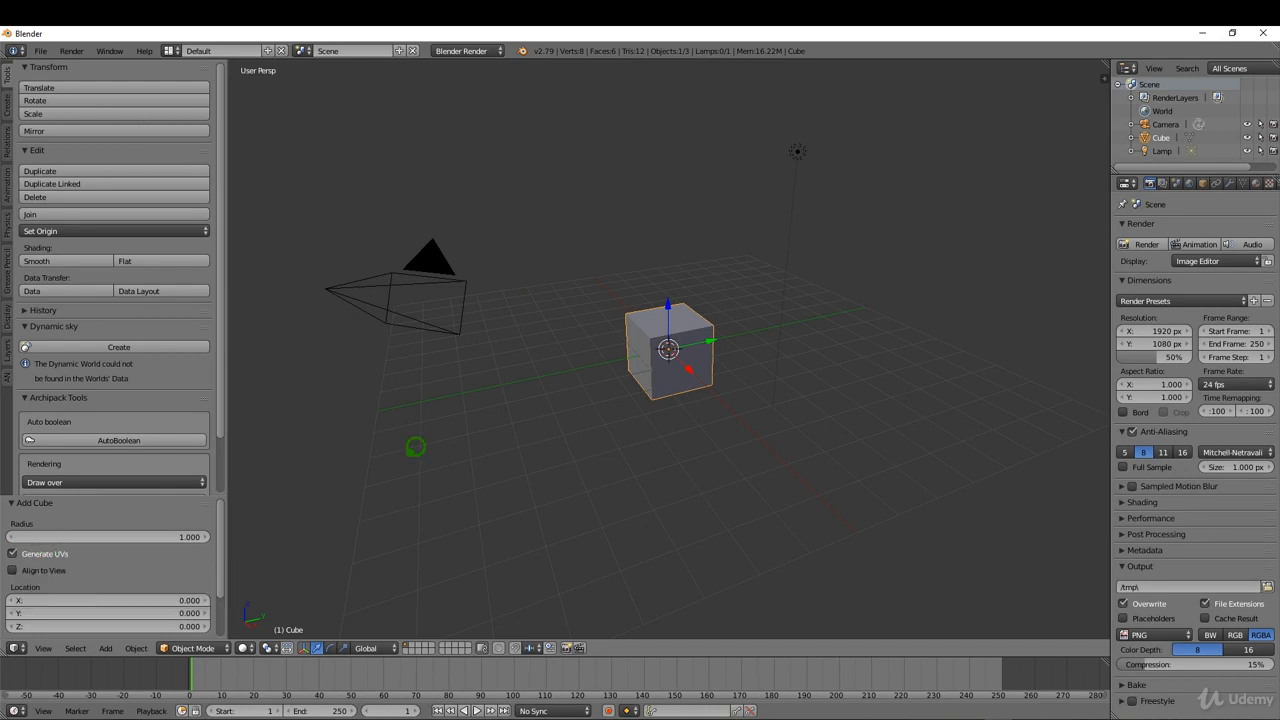
# Put the cube in Edit Mode and turn the enlarged timeline area into a UV/Image Editor showing its UV layout.
pyautogui.press('Tab')
pyautogui.click(761, 348)
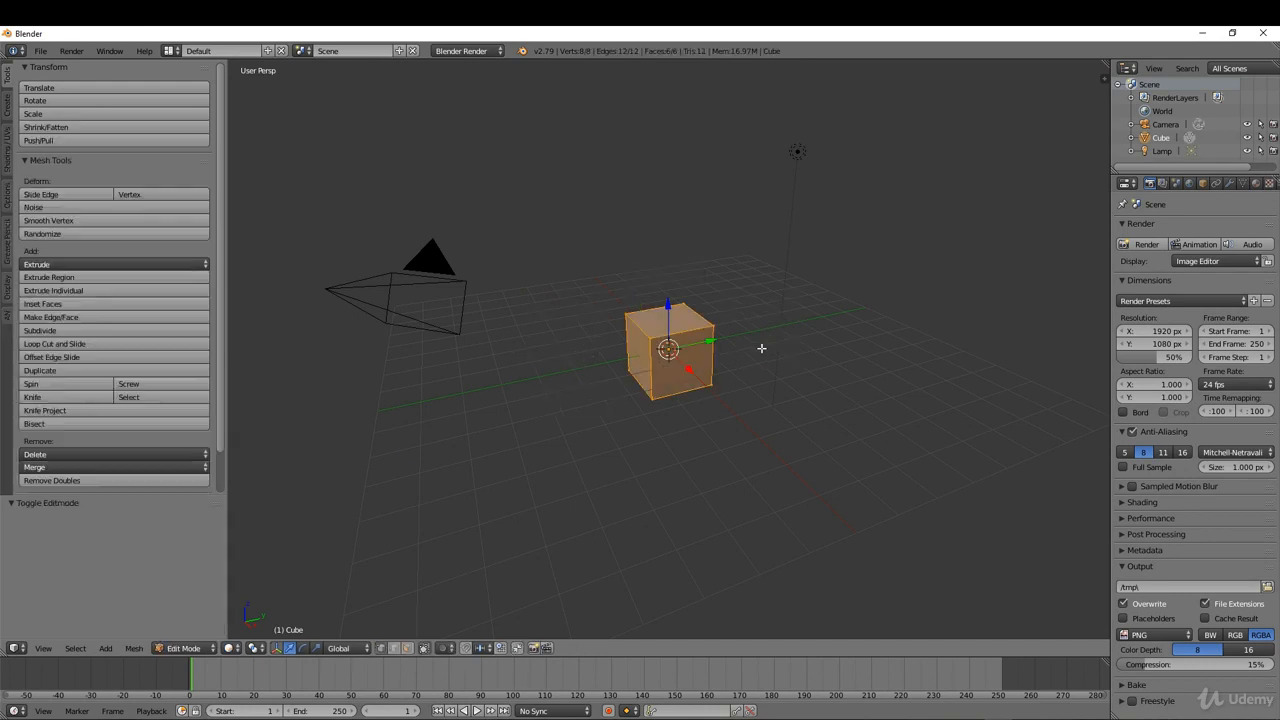
pyautogui.moveTo(735, 642); pyautogui.dragTo(723, 521)
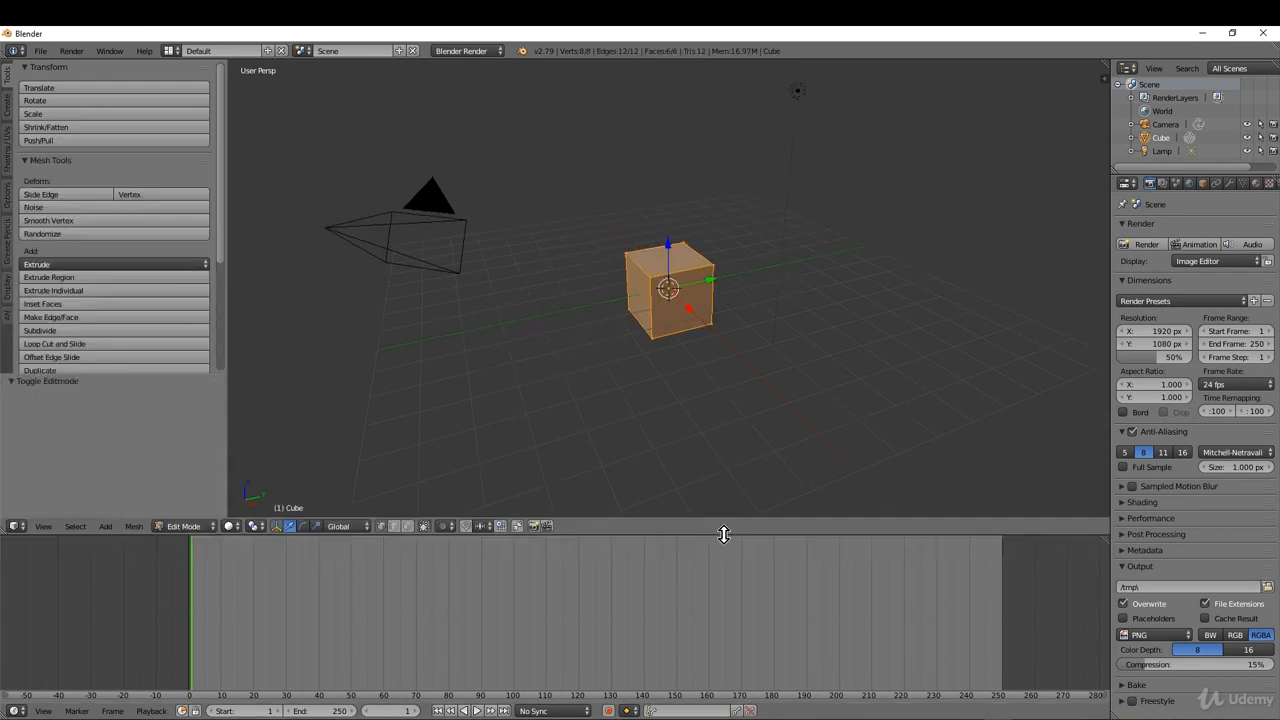
pyautogui.click(20, 710)
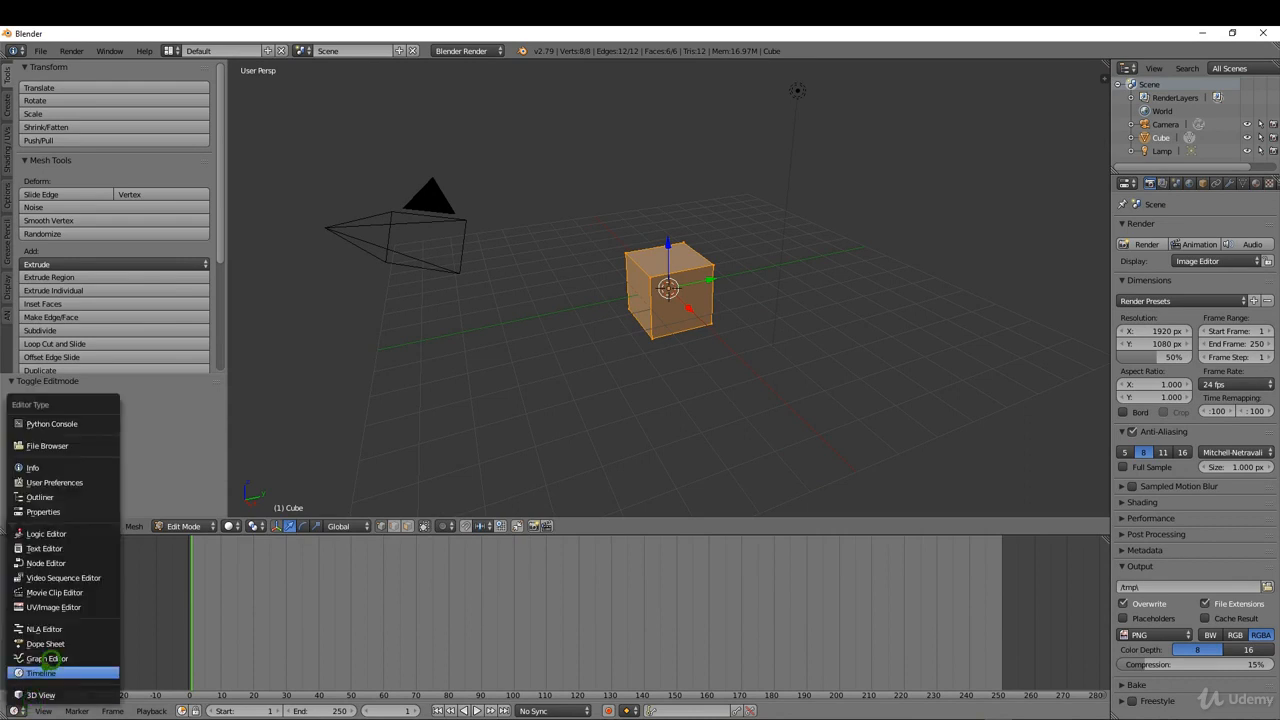
pyautogui.click(68, 604)
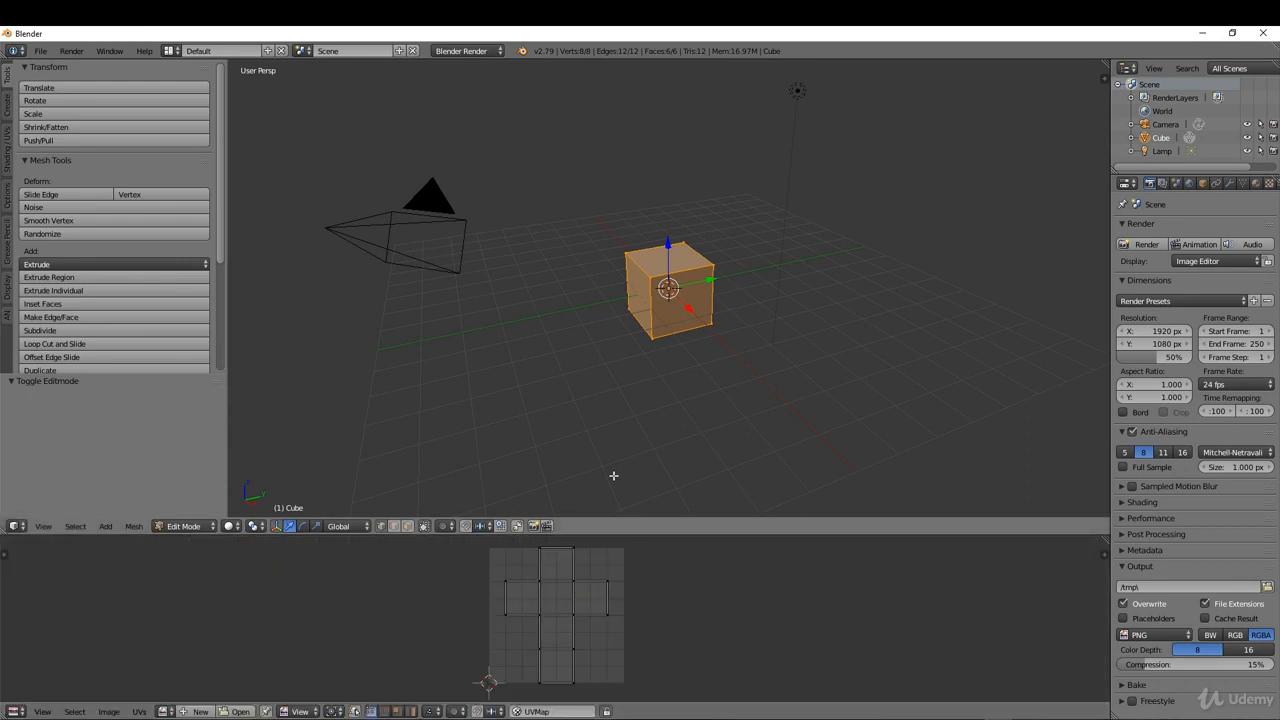
# Return the UV-mapped cube to Object Mode and move it about -3.342 along the Y axis.
pyautogui.press('Tab')
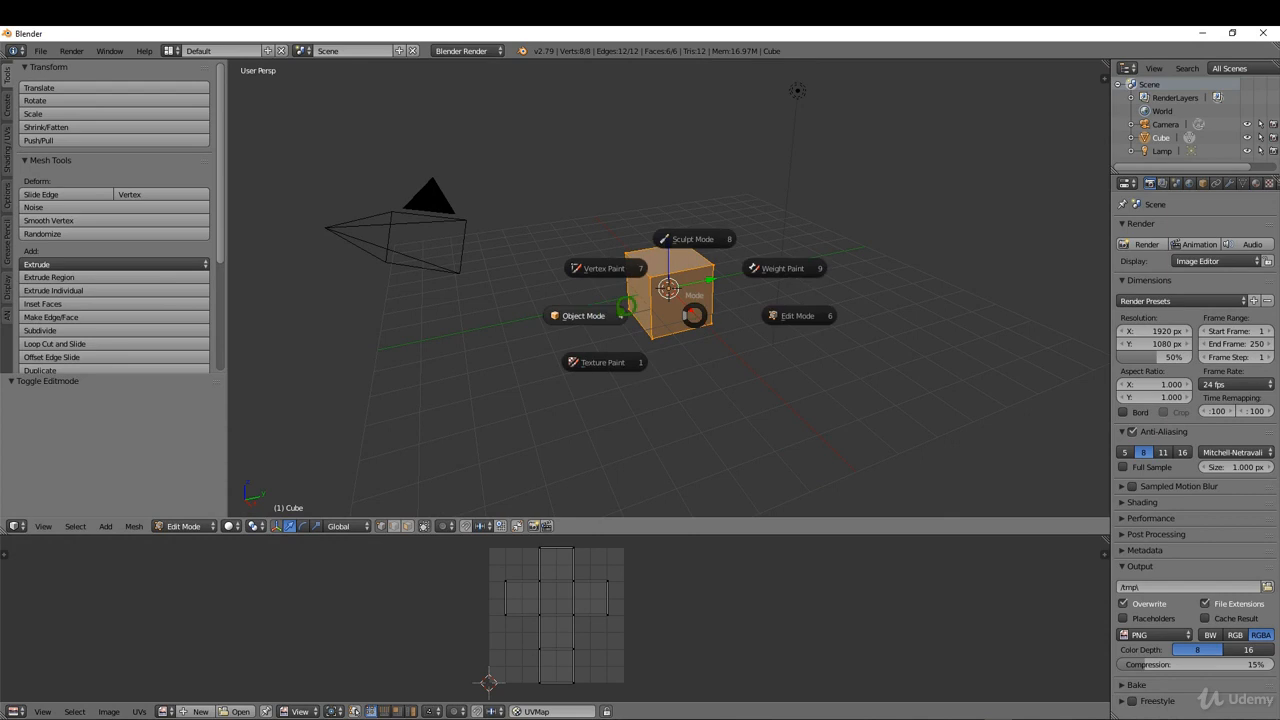
pyautogui.click(607, 304)
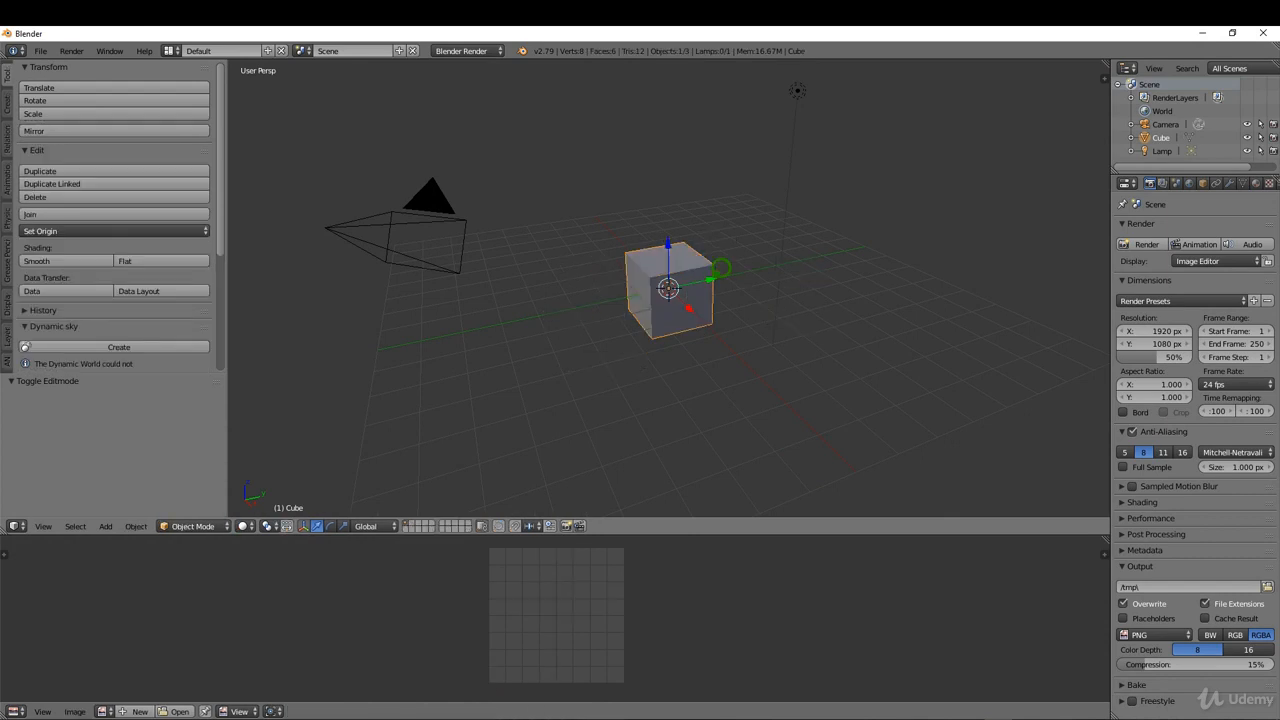
pyautogui.moveTo(714, 276); pyautogui.dragTo(610, 291)
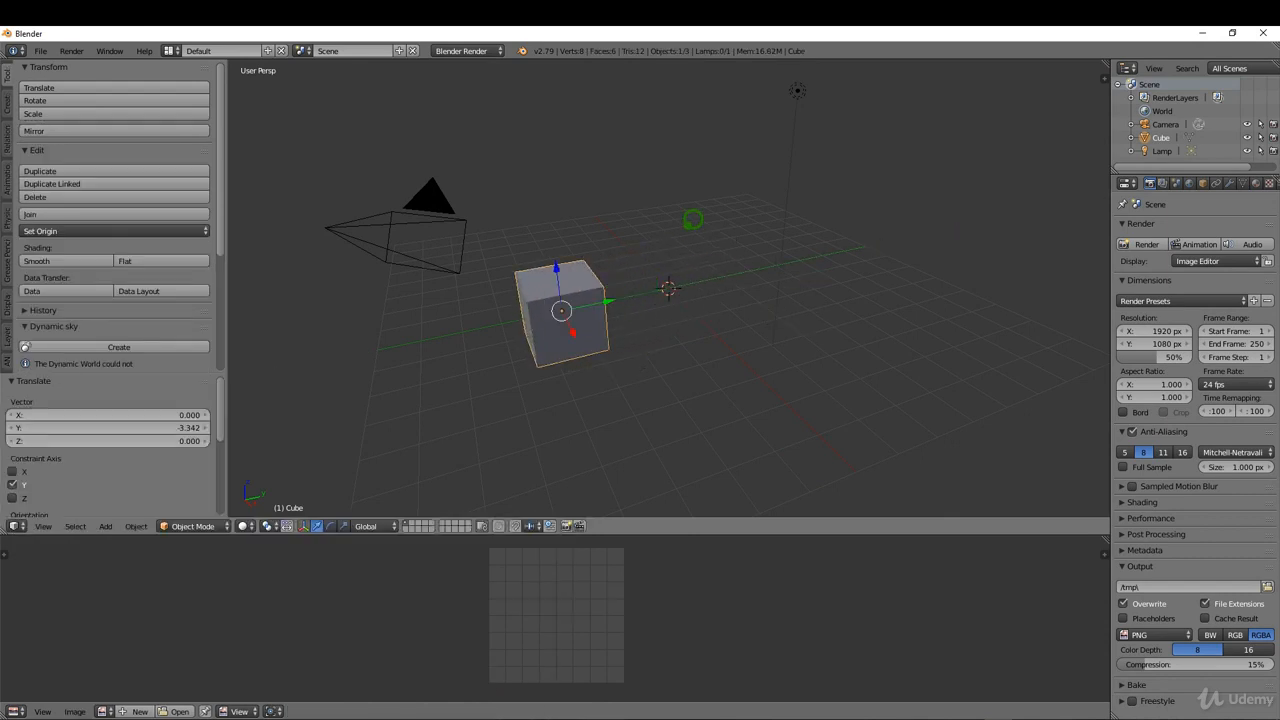
# Add a second mesh cube, turn off its Generate UVs option, and replace it with a fresh mesh cube.
pyautogui.hotkey('shift', 'a')
pyautogui.moveTo(711, 222)
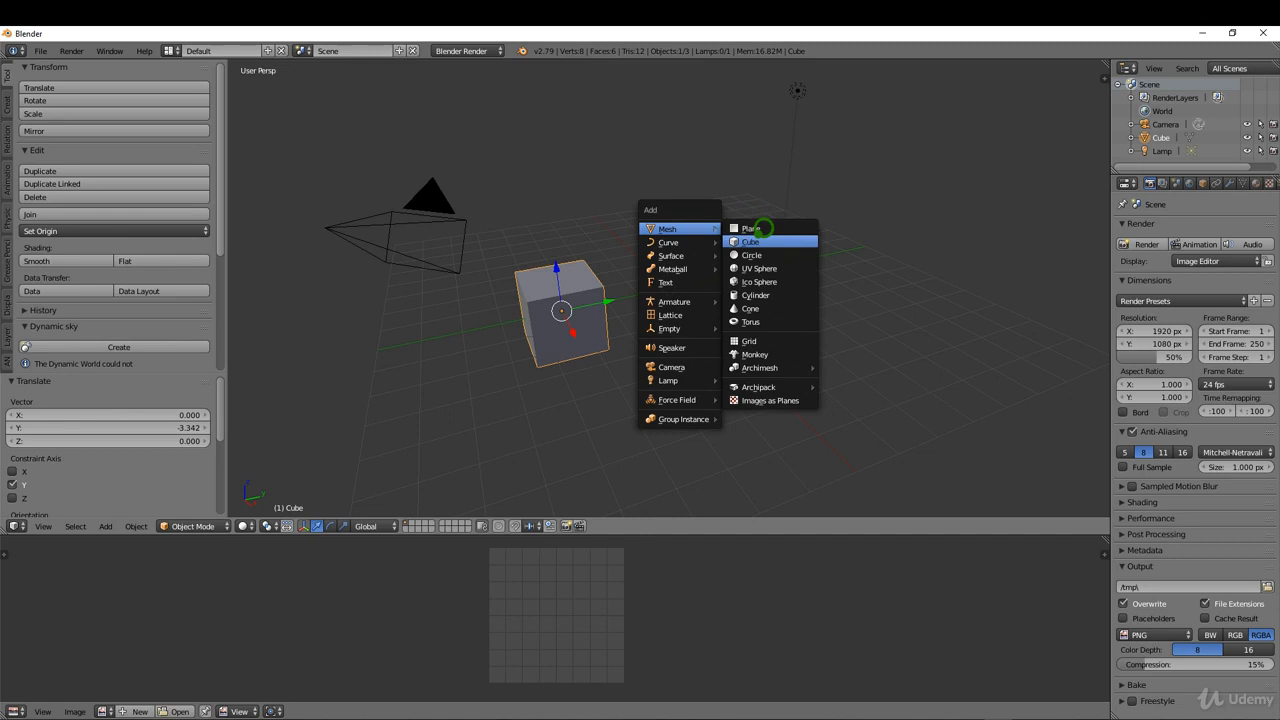
pyautogui.click(760, 242)
pyautogui.click(16, 431)
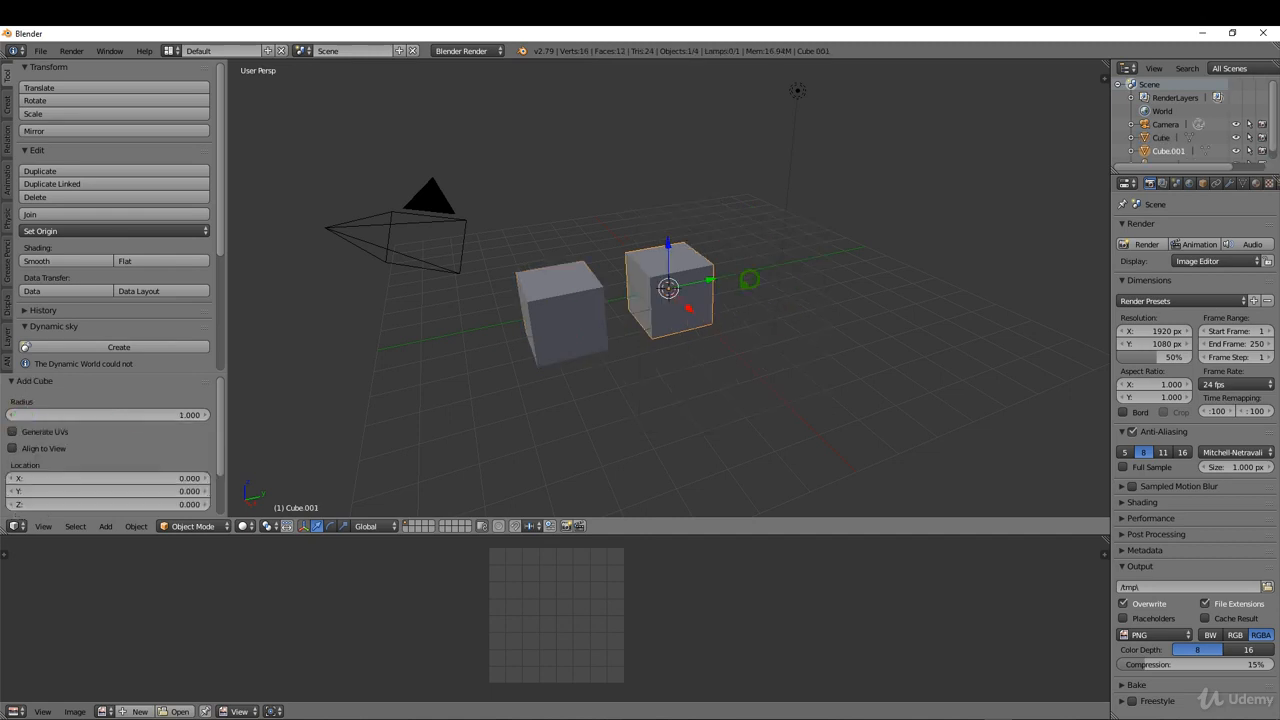
pyautogui.press('x')
pyautogui.click(705, 272)
pyautogui.hotkey('shift', 'a')
pyautogui.moveTo(703, 265)
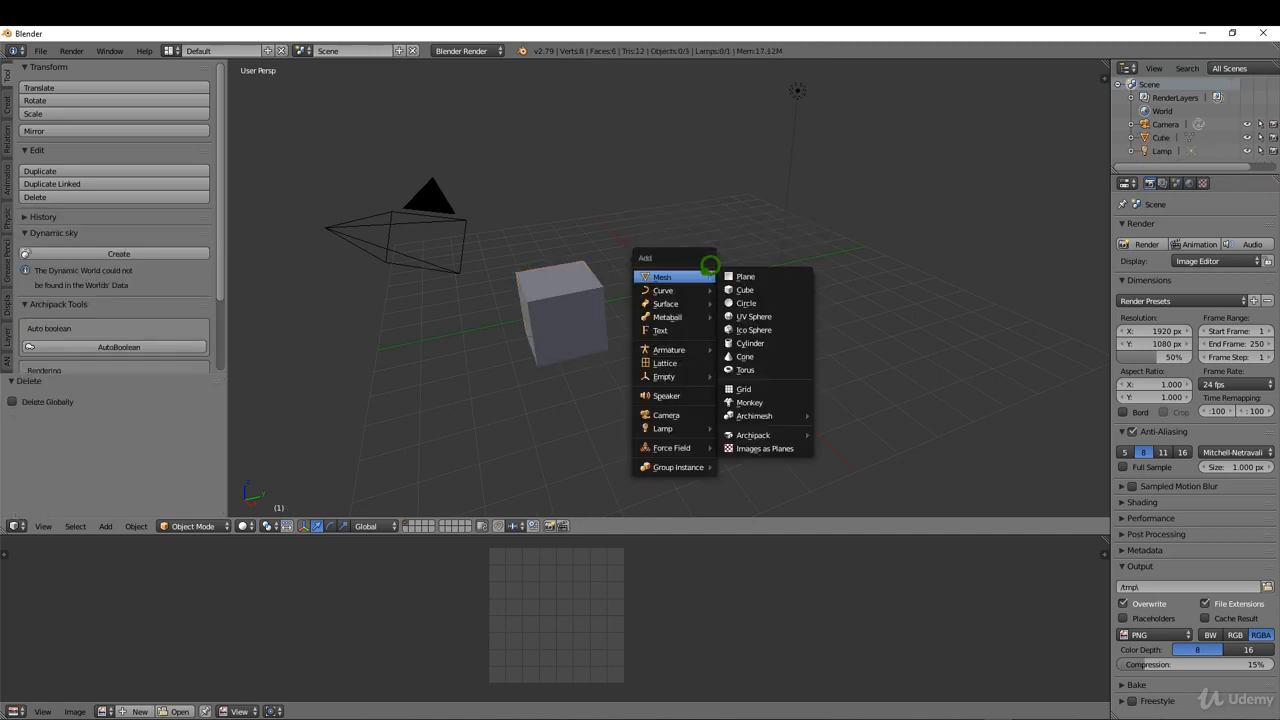
pyautogui.click(753, 288)
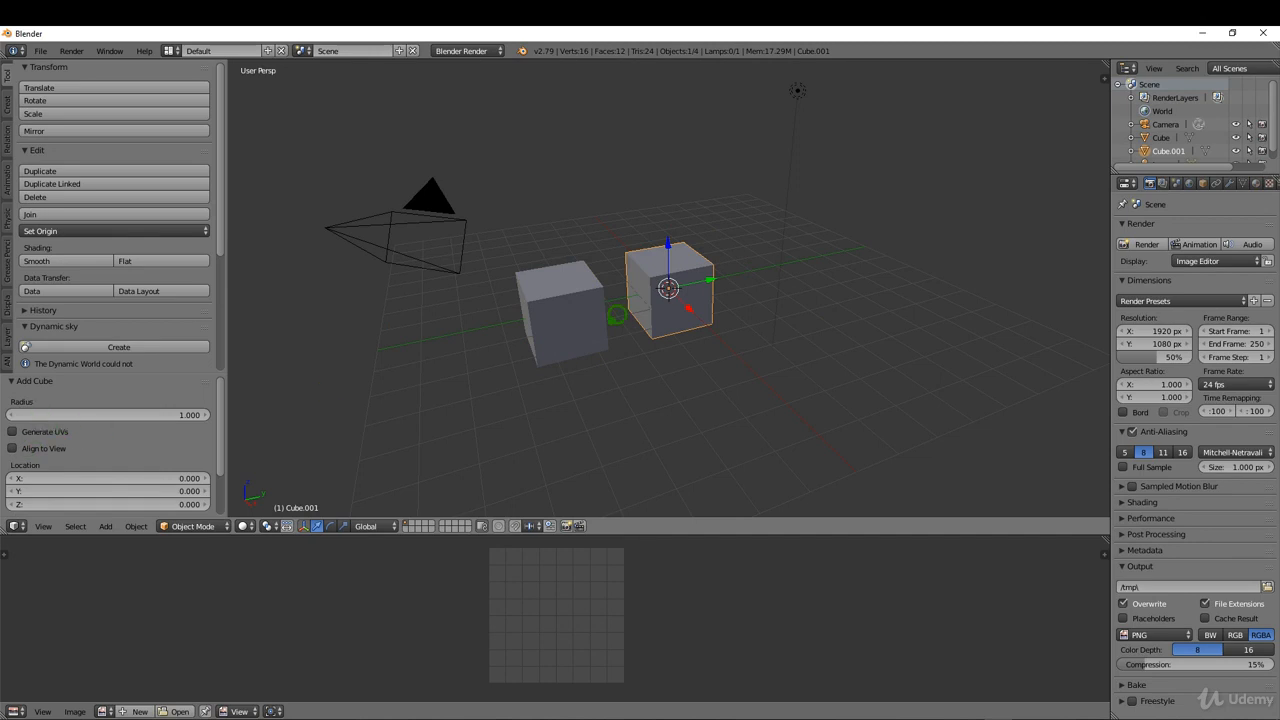
# Put the new cube in Edit Mode and set the mesh selection mode to Edge.
pyautogui.press('Tab')
pyautogui.click(793, 287)
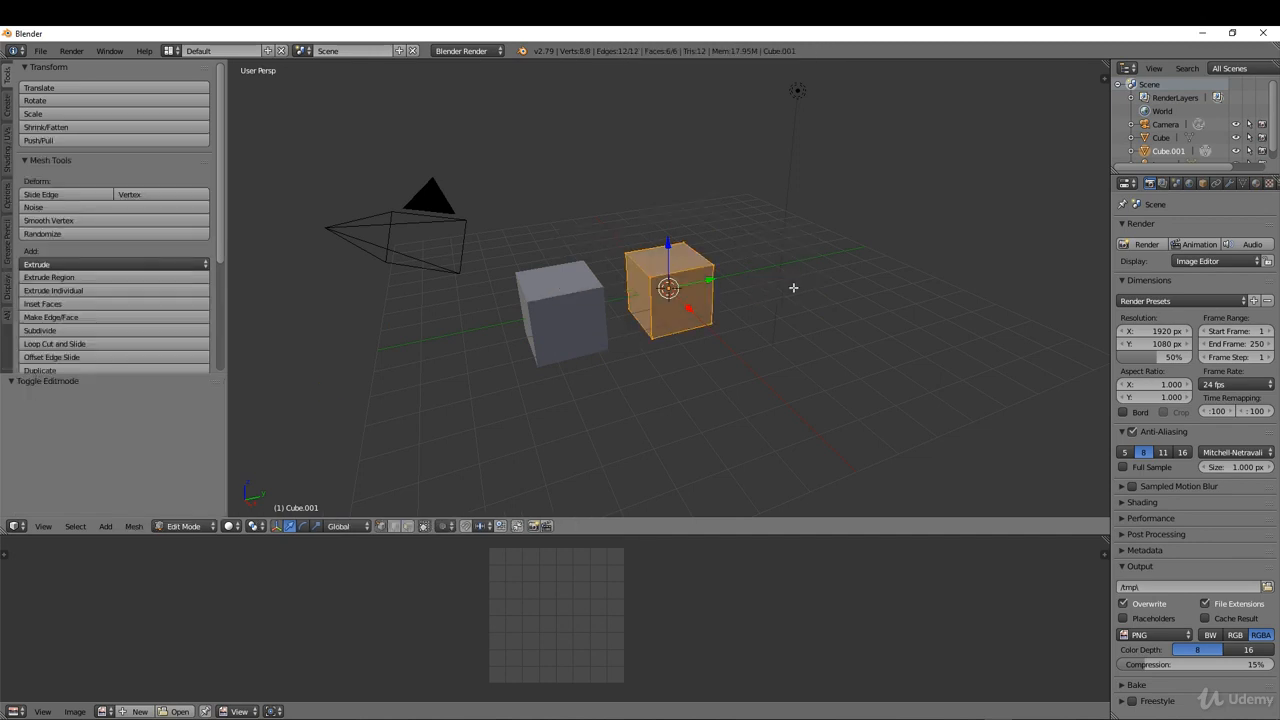
pyautogui.hotkey('ctrl', 'Tab')
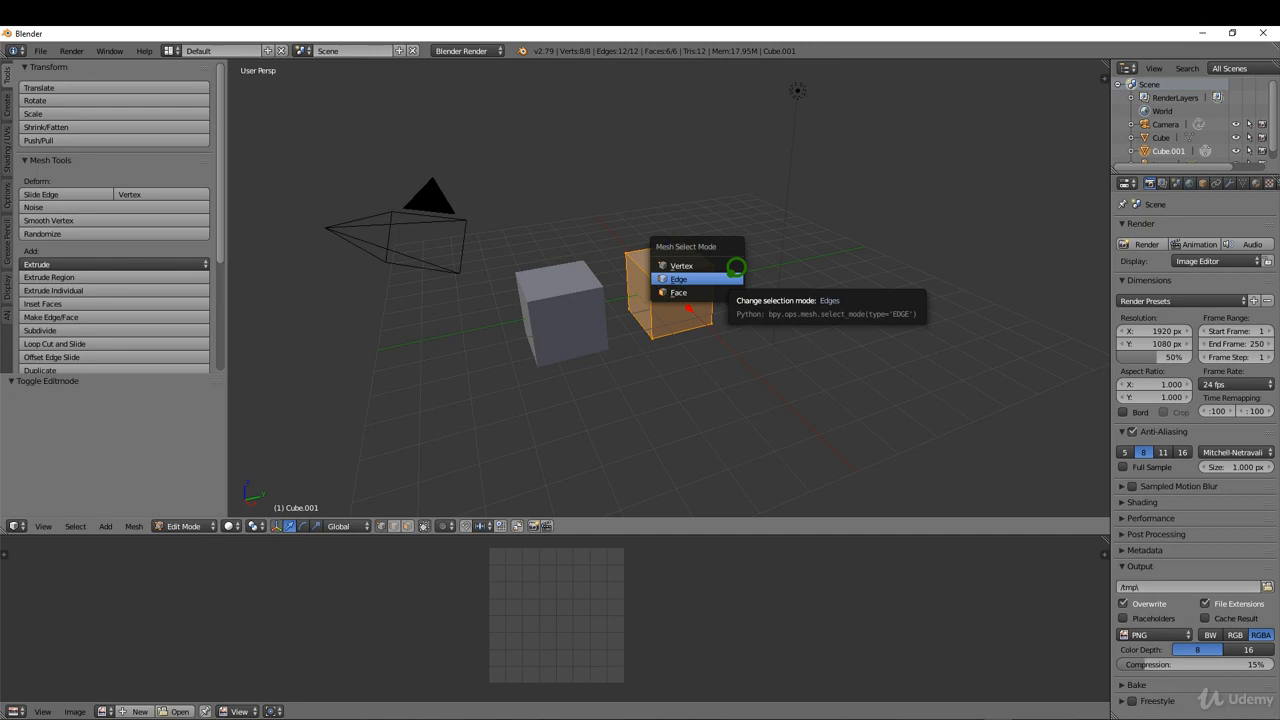
pyautogui.click(728, 277)
# Select seven edges of the new cube: the four vertical edges, two opposite top edges, and one bottom edge between them.
pyautogui.moveTo(722, 274); pyautogui.dragTo(679, 285, button='middle')
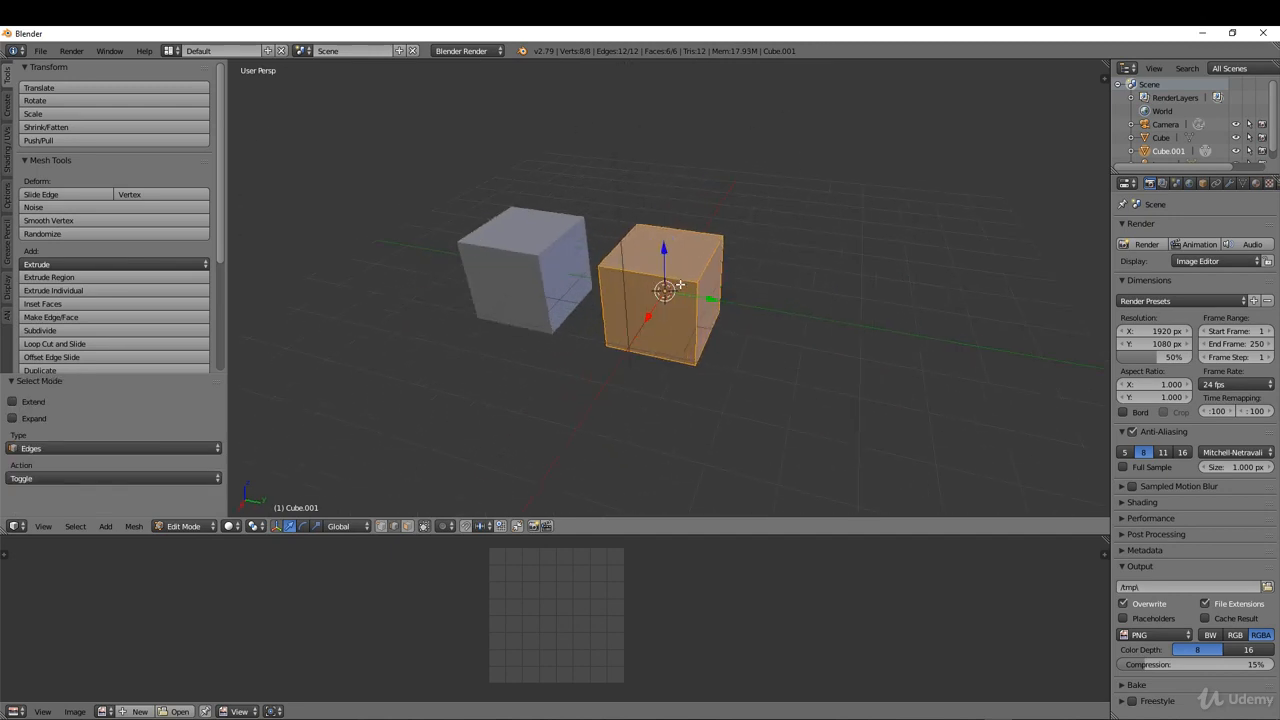
pyautogui.rightClick(694, 334)
pyautogui.keyDown('shift'); pyautogui.rightClick(714, 260); pyautogui.keyUp('shift')
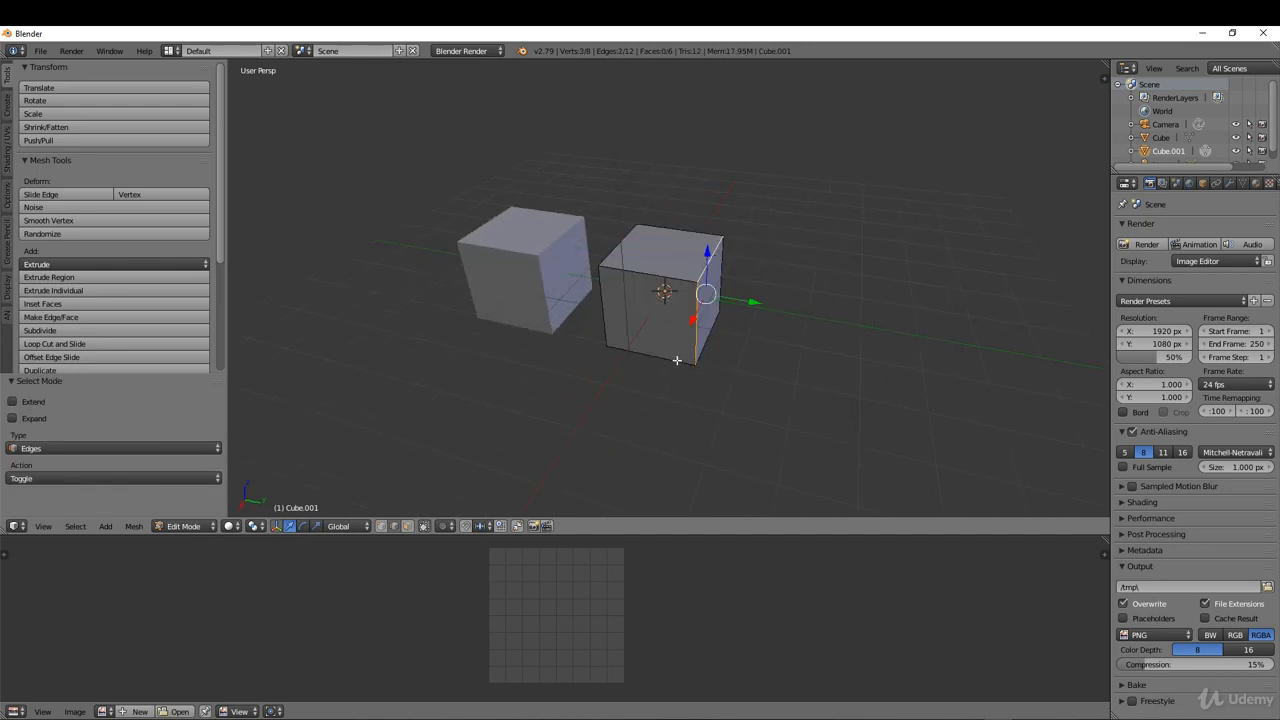
pyautogui.keyDown('shift'); pyautogui.rightClick(670, 358); pyautogui.keyUp('shift')
pyautogui.keyDown('shift'); pyautogui.rightClick(604, 311); pyautogui.keyUp('shift')
pyautogui.keyDown('shift'); pyautogui.rightClick(634, 241); pyautogui.keyUp('shift')
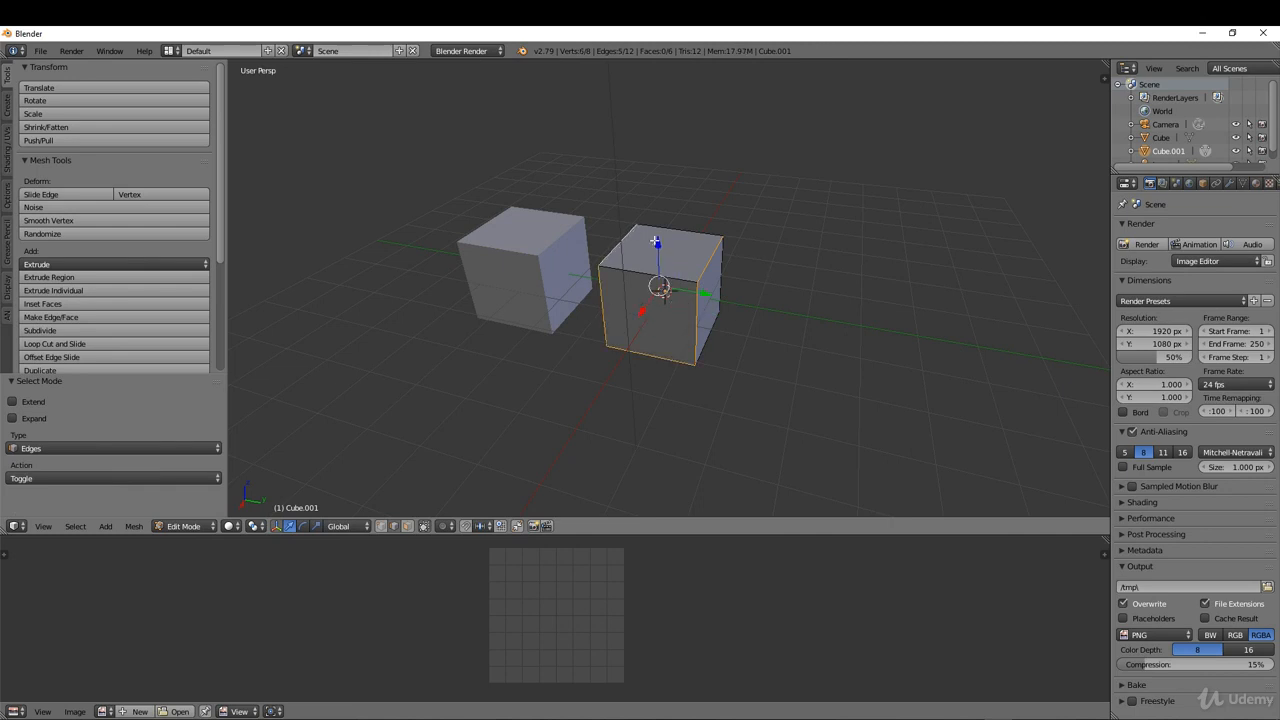
pyautogui.moveTo(755, 268); pyautogui.dragTo(645, 343, button='middle')
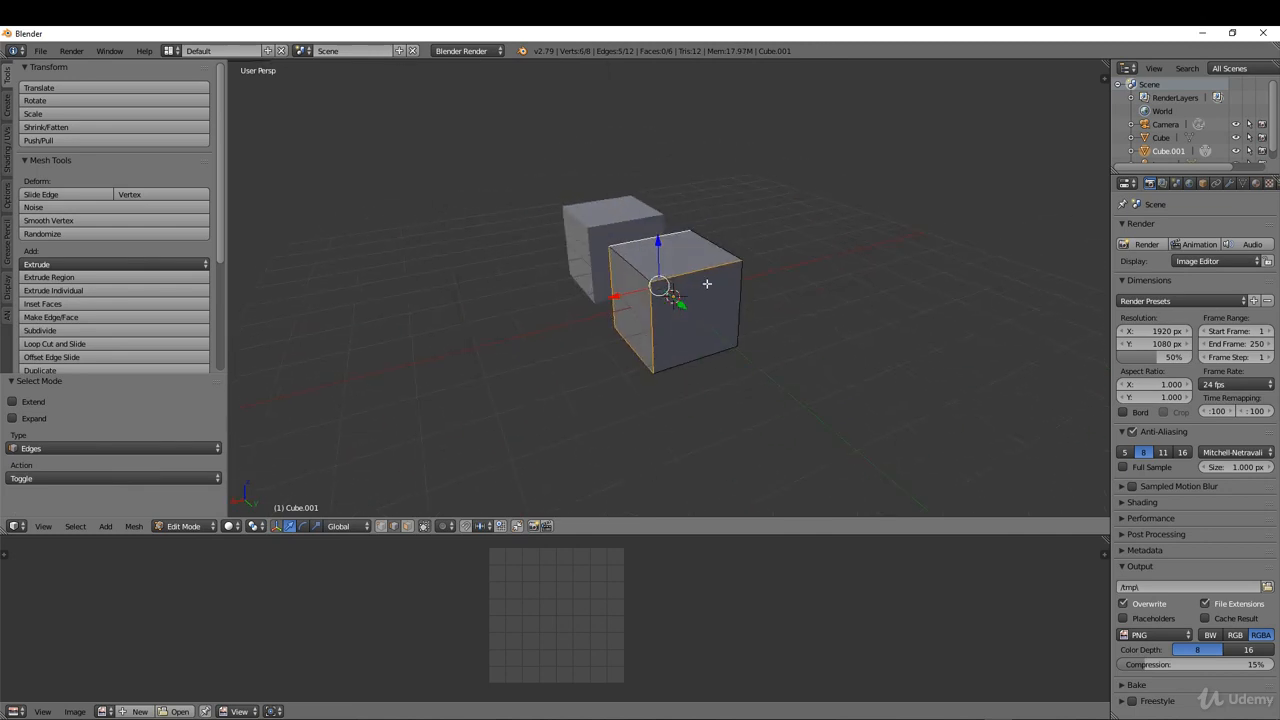
pyautogui.keyDown('shift'); pyautogui.rightClick(745, 290); pyautogui.keyUp('shift')
pyautogui.moveTo(746, 289); pyautogui.dragTo(748, 325, button='middle')
pyautogui.keyDown('shift'); pyautogui.rightClick(732, 315); pyautogui.keyUp('shift')
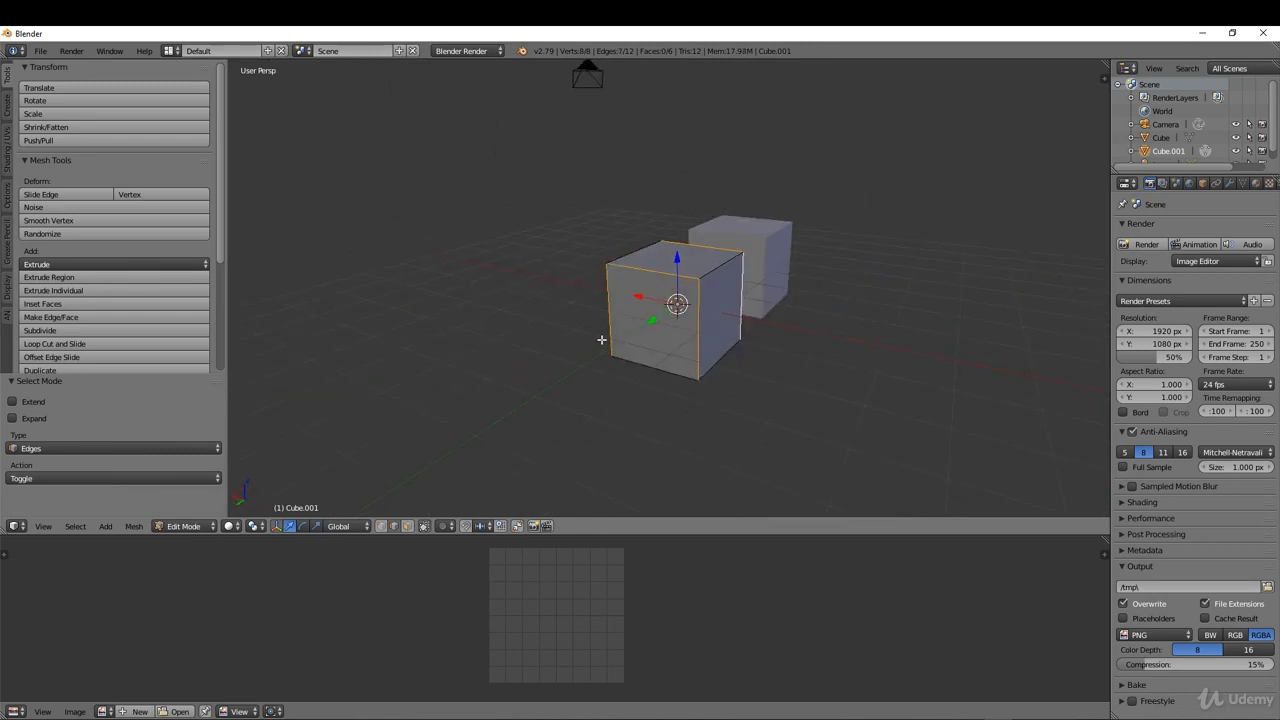
pyautogui.moveTo(601, 340)
pyautogui.mouseDown(button='middle')
pyautogui.moveTo(763, 343)
pyautogui.moveTo(619, 343)
pyautogui.mouseUp(button='middle')
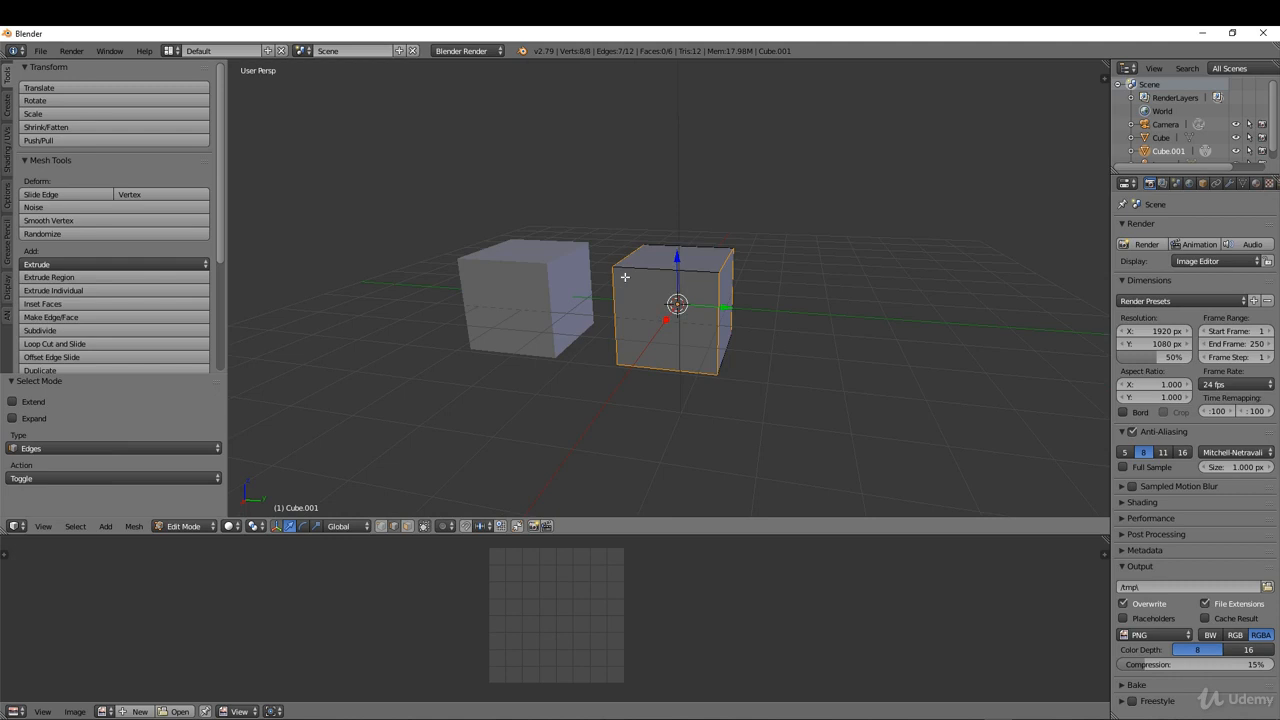
pyautogui.moveTo(625, 277); pyautogui.dragTo(609, 316, button='middle')
pyautogui.moveTo(760, 335); pyautogui.dragTo(589, 320, button='middle')
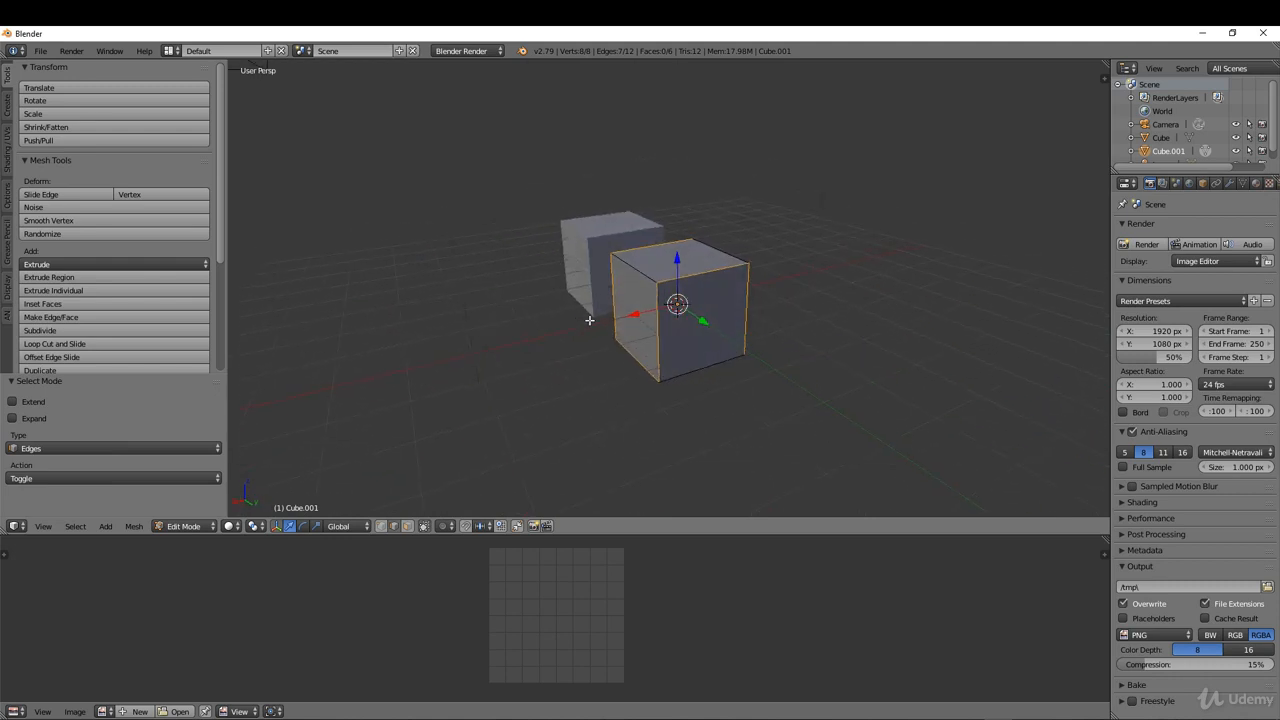
# Mark the selected edges as seams and unwrap all of the cube's faces.
pyautogui.hotkey('ctrl', 'e')
pyautogui.click(734, 302)
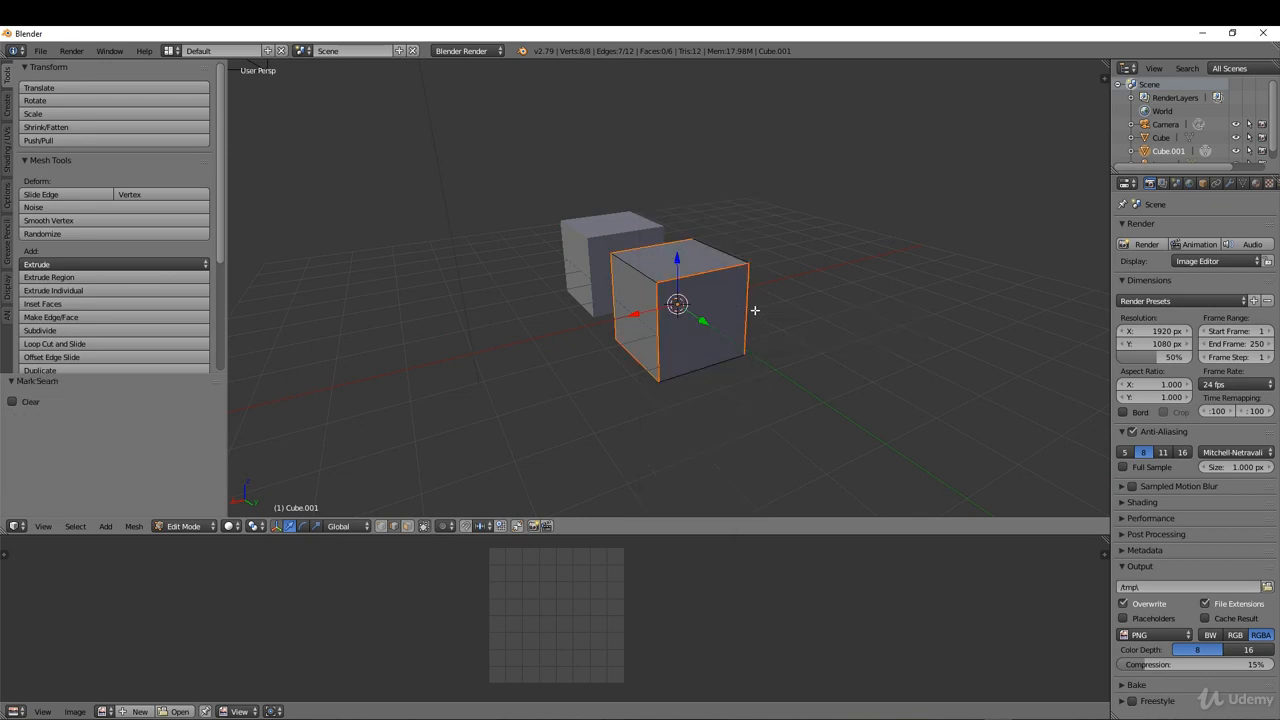
pyautogui.press('a')
pyautogui.press('u')
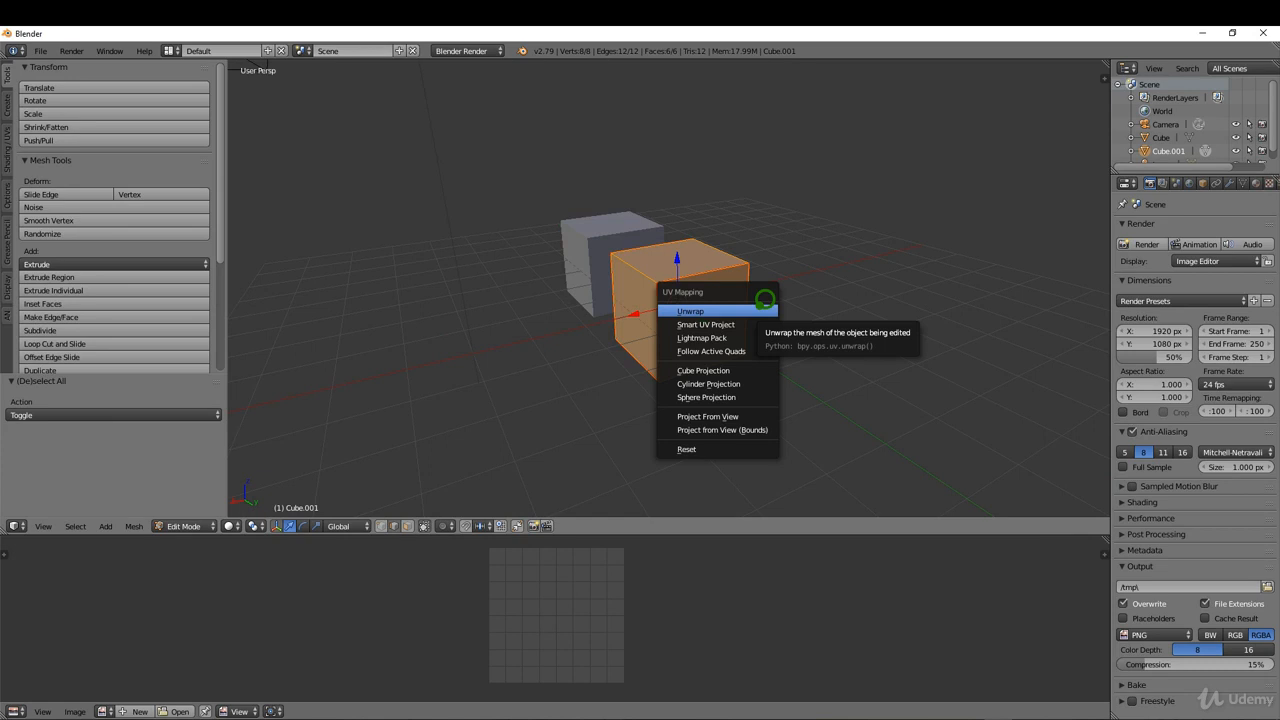
pyautogui.click(760, 305)
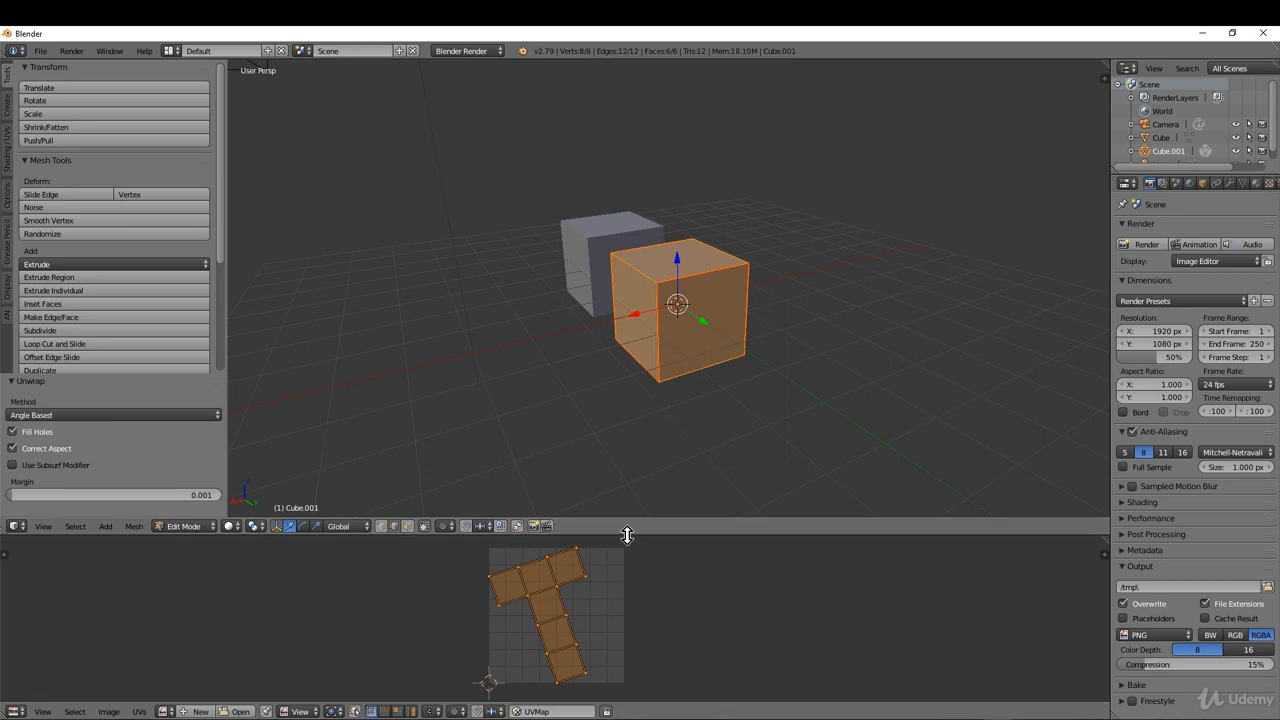
# Rotate the T-shaped UV layout about 18.5° upright, shift it about 0.010 in X and 0.049 in Y, and return to Object Mode.
pyautogui.moveTo(633, 536); pyautogui.dragTo(630, 474)
pyautogui.press('r')
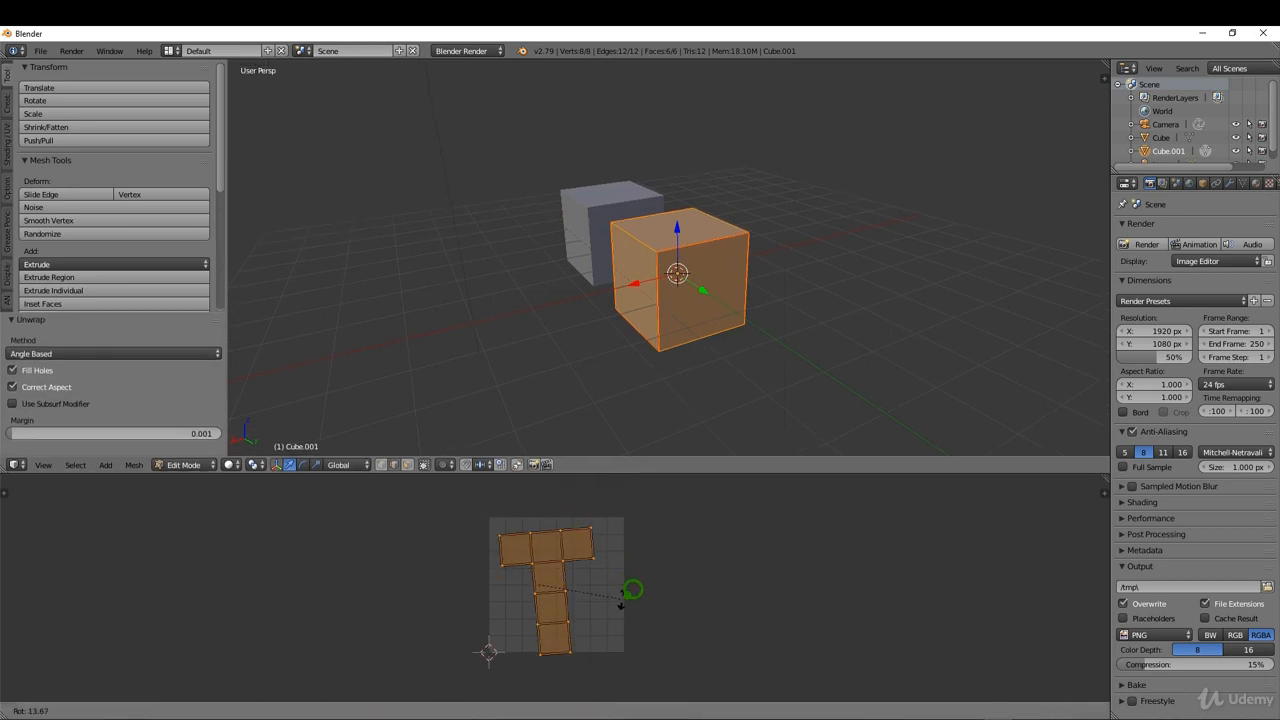
pyautogui.click(622, 612)
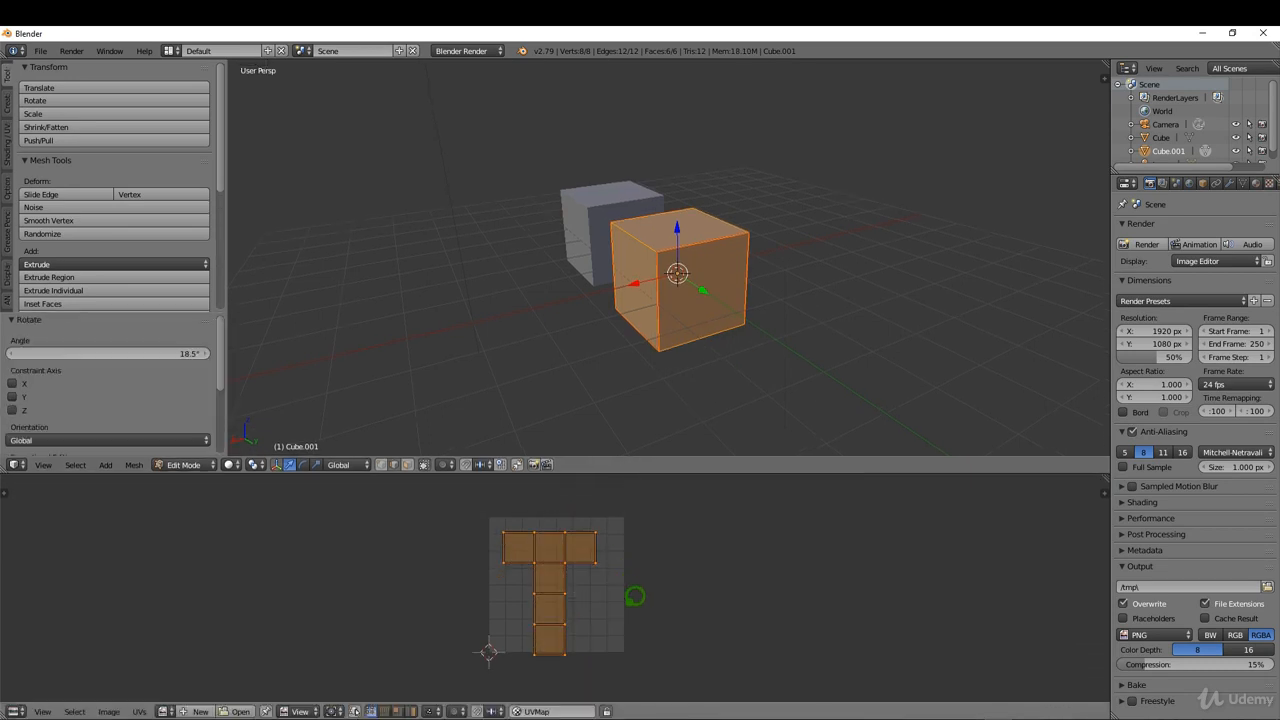
pyautogui.press('g')
pyautogui.click(634, 589)
pyautogui.press('Tab')
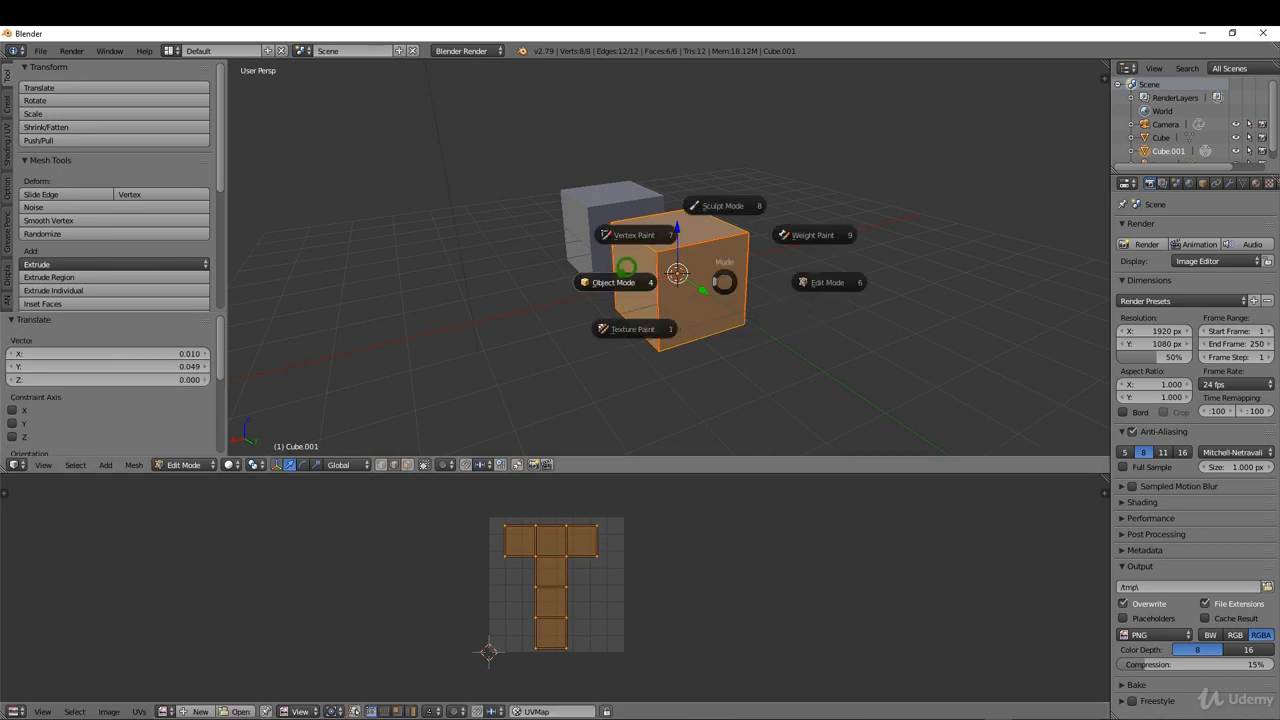
pyautogui.click(622, 272)
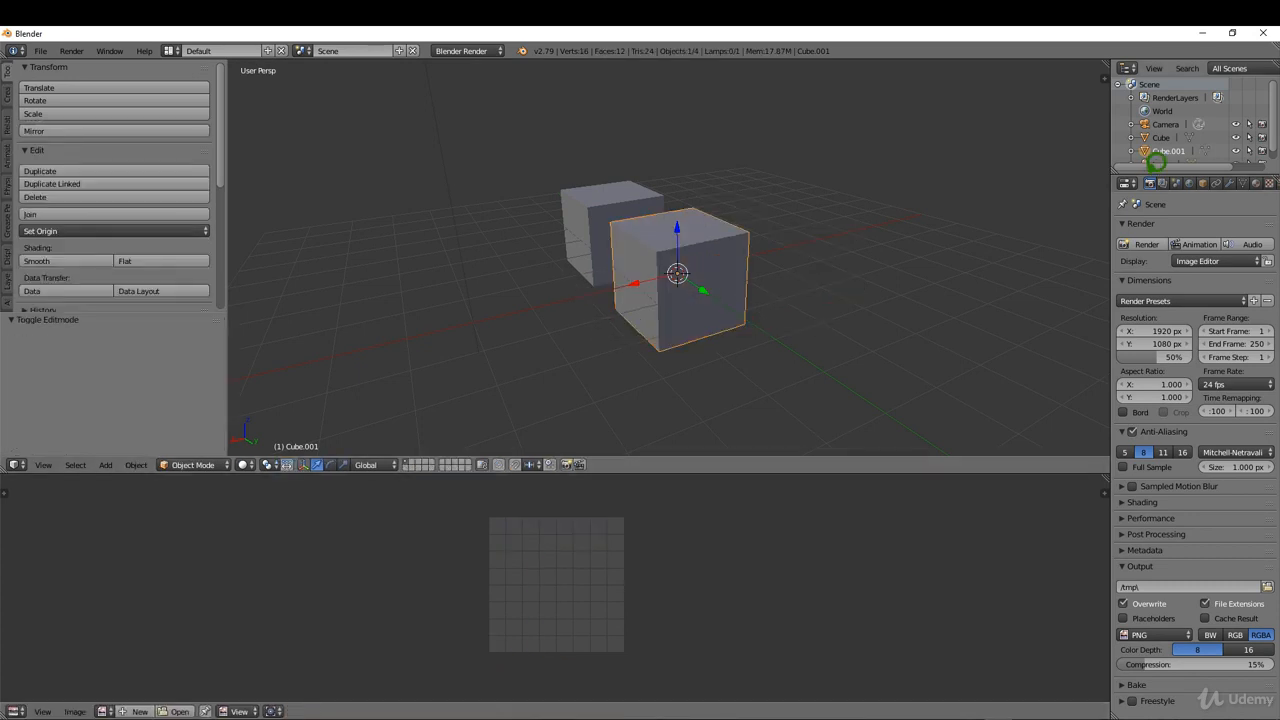
# Select the lamp, show its data properties, and switch the render engine to Cycles Render.
pyautogui.moveTo(1147, 174); pyautogui.dragTo(1147, 220)
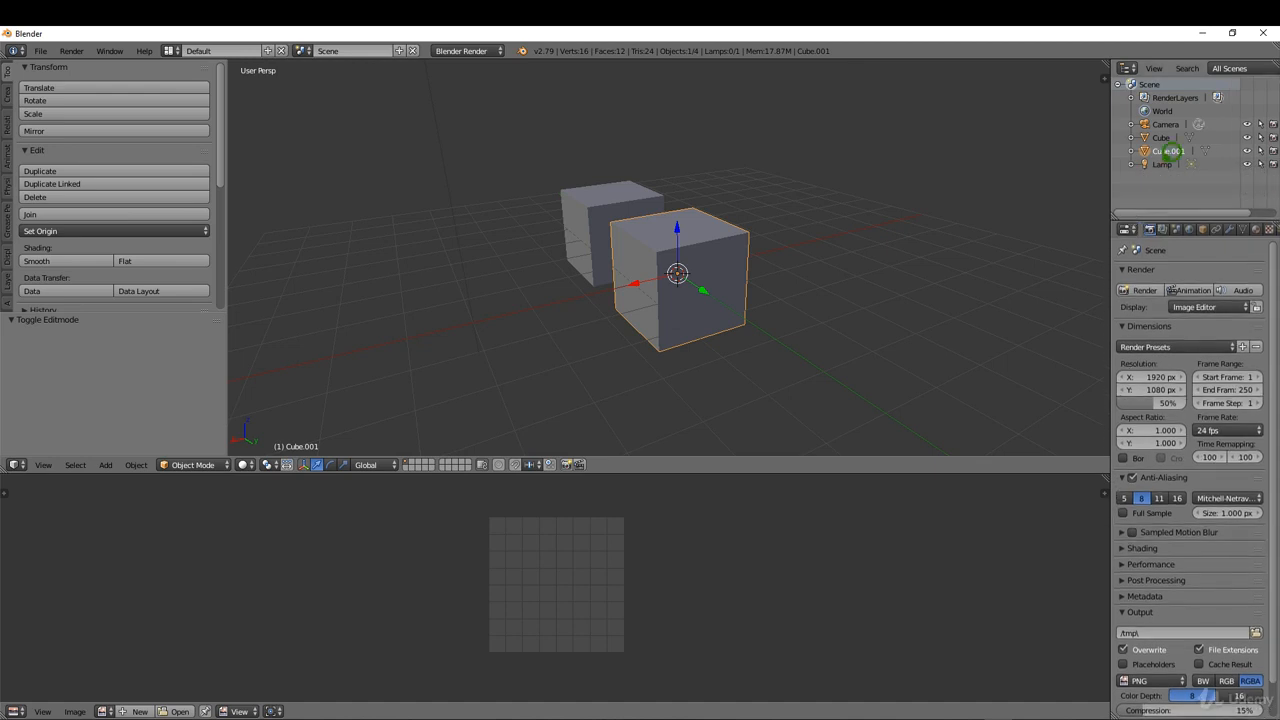
pyautogui.click(1163, 164)
pyautogui.click(1231, 226)
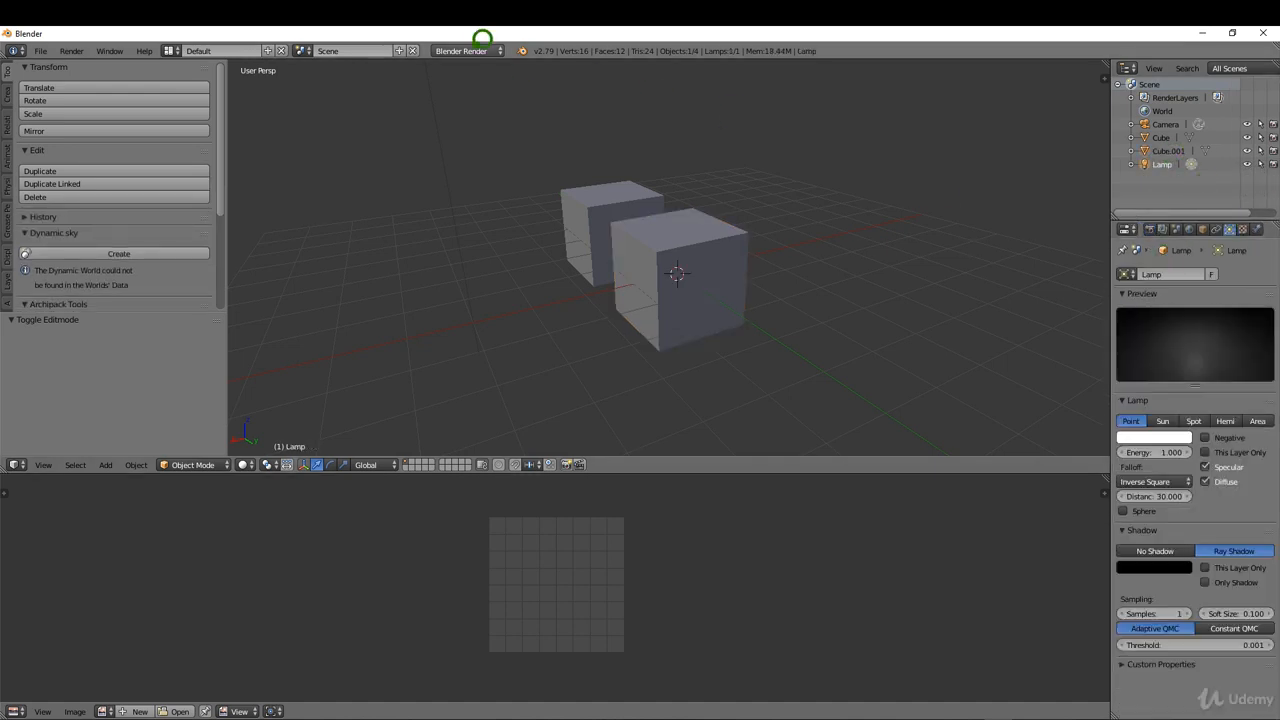
pyautogui.click(466, 50)
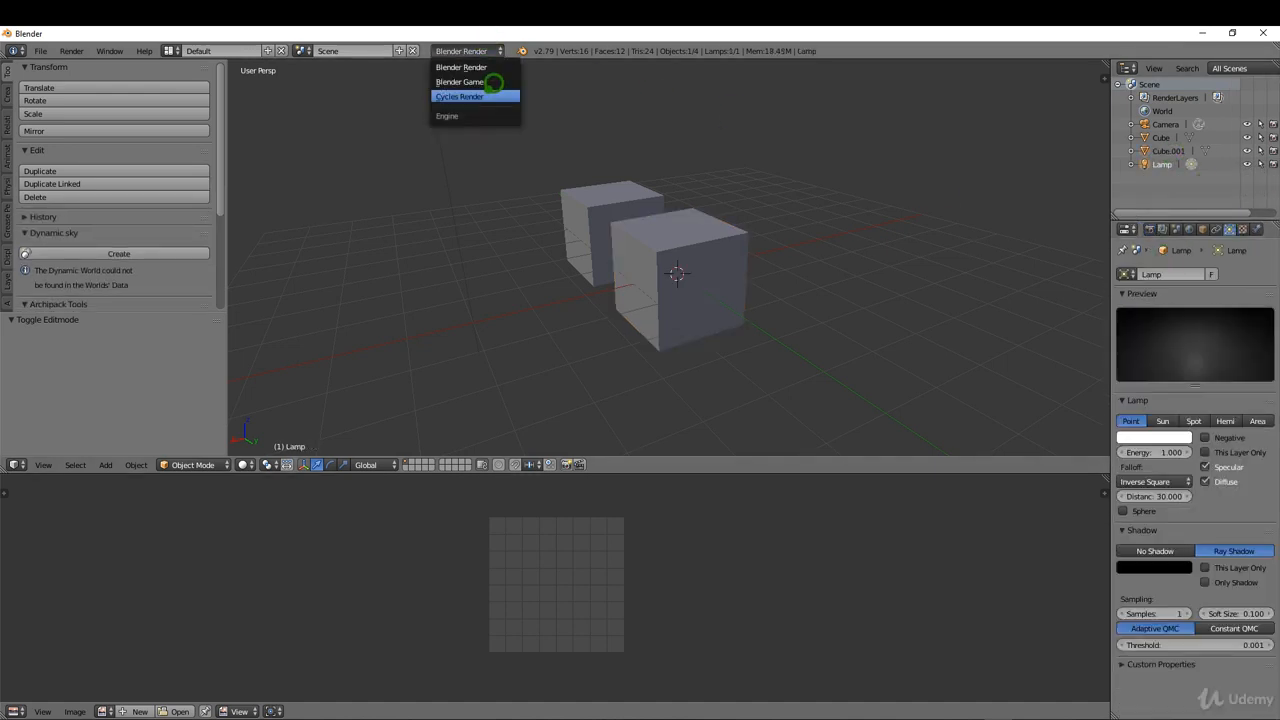
pyautogui.click(478, 96)
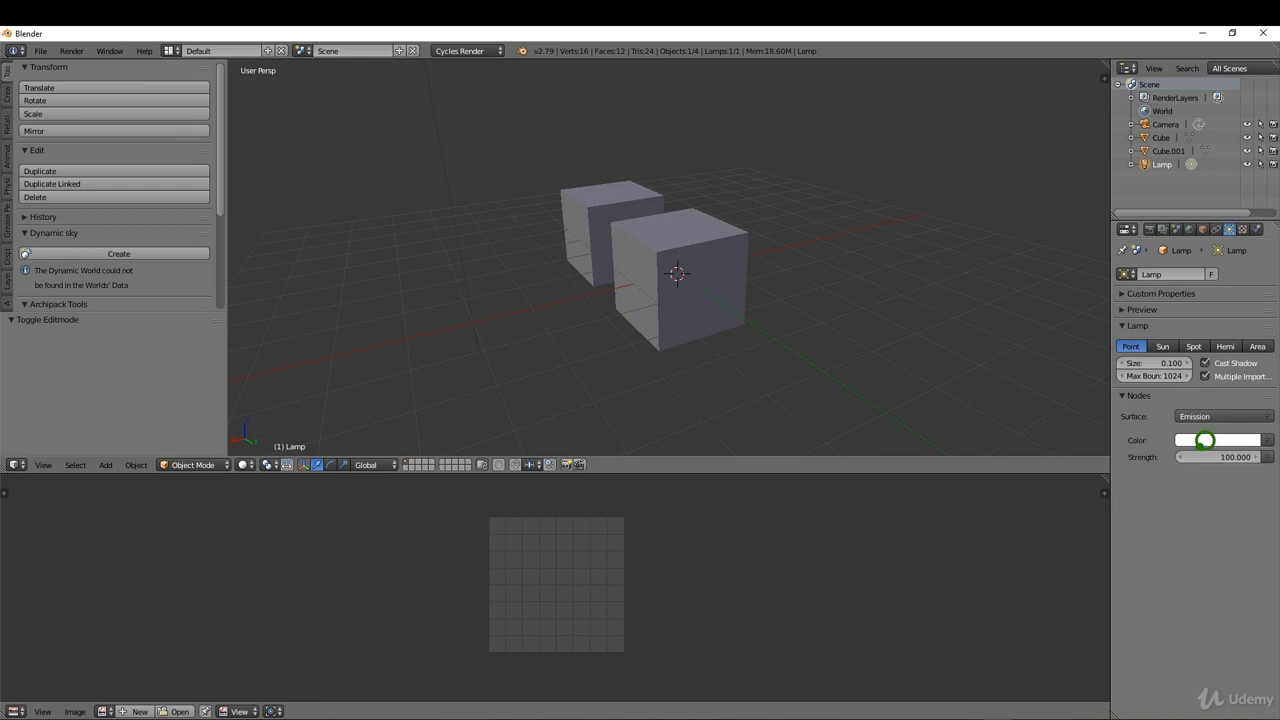
# Set the lamp's emission strength to 1000.
pyautogui.click(1203, 457)
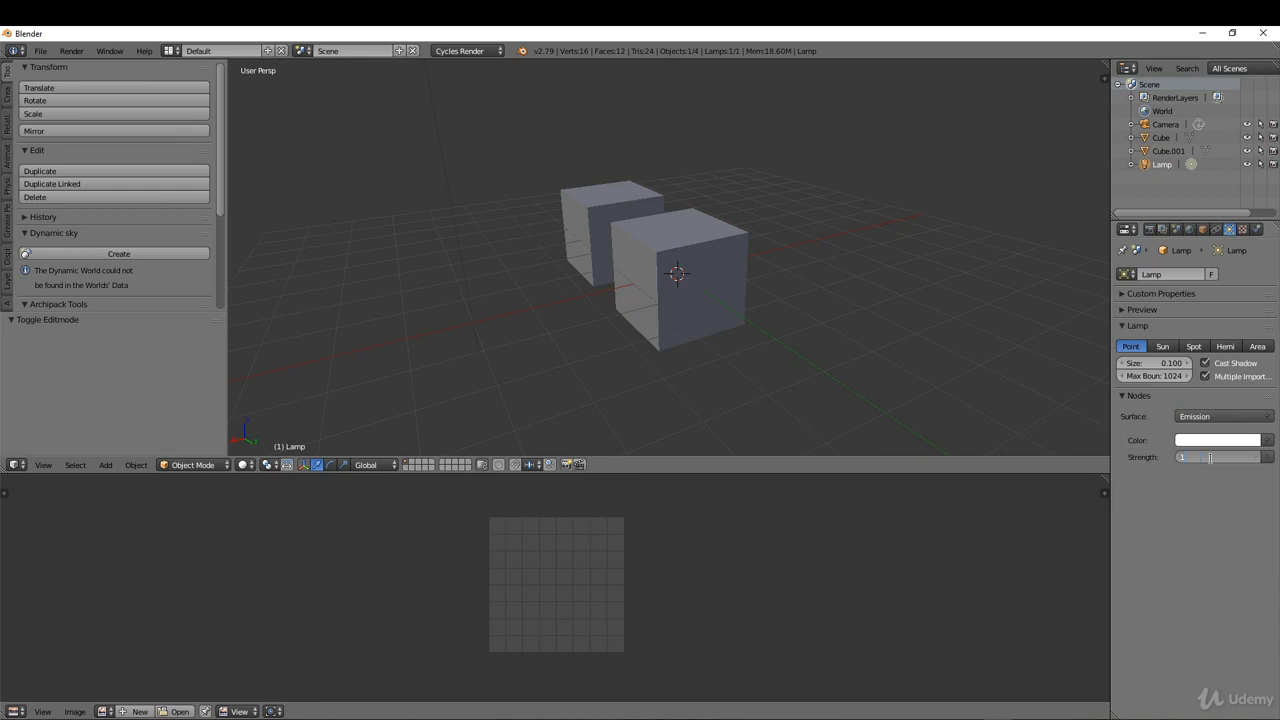
pyautogui.write('1000')
pyautogui.press('Return')
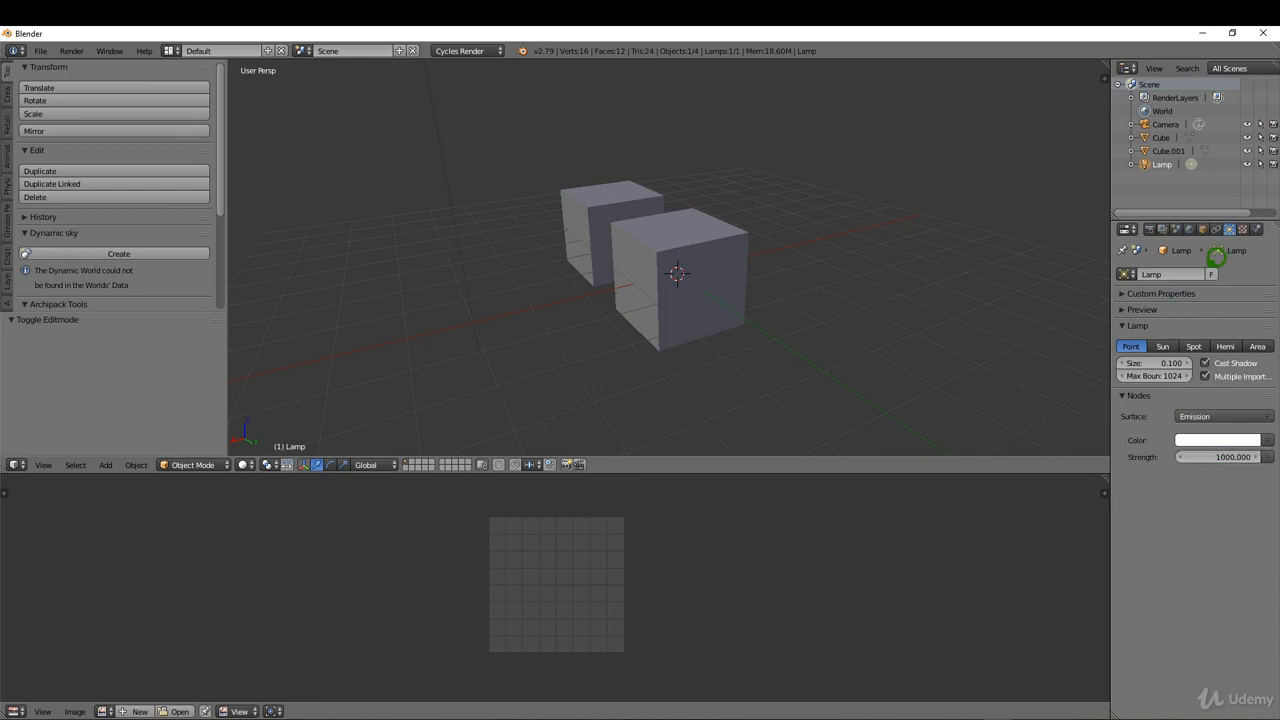
# Set a render border in the 3D view around the newly unwrapped cube.
pyautogui.moveTo(694, 251); pyautogui.dragTo(615, 211, button='middle')
pyautogui.press('b')
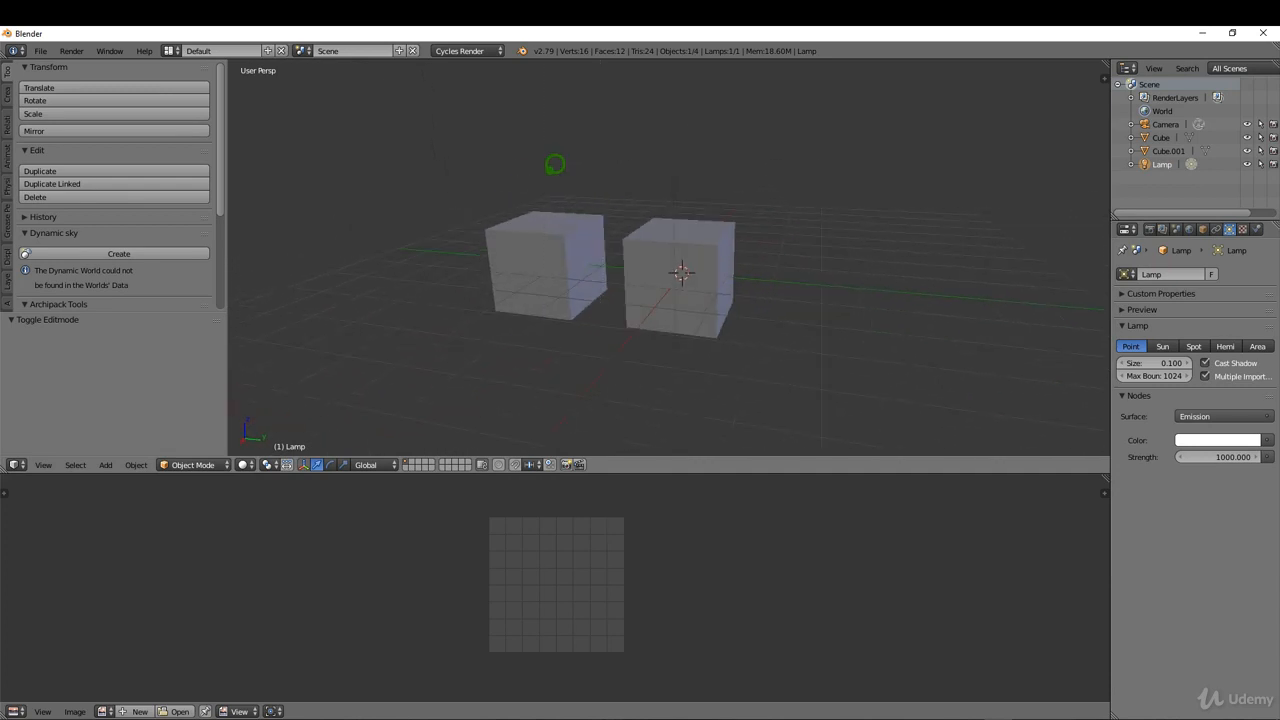
pyautogui.moveTo(542, 172); pyautogui.dragTo(806, 379)
# Select the newly unwrapped cube and give it a new material.
pyautogui.rightClick(679, 223)
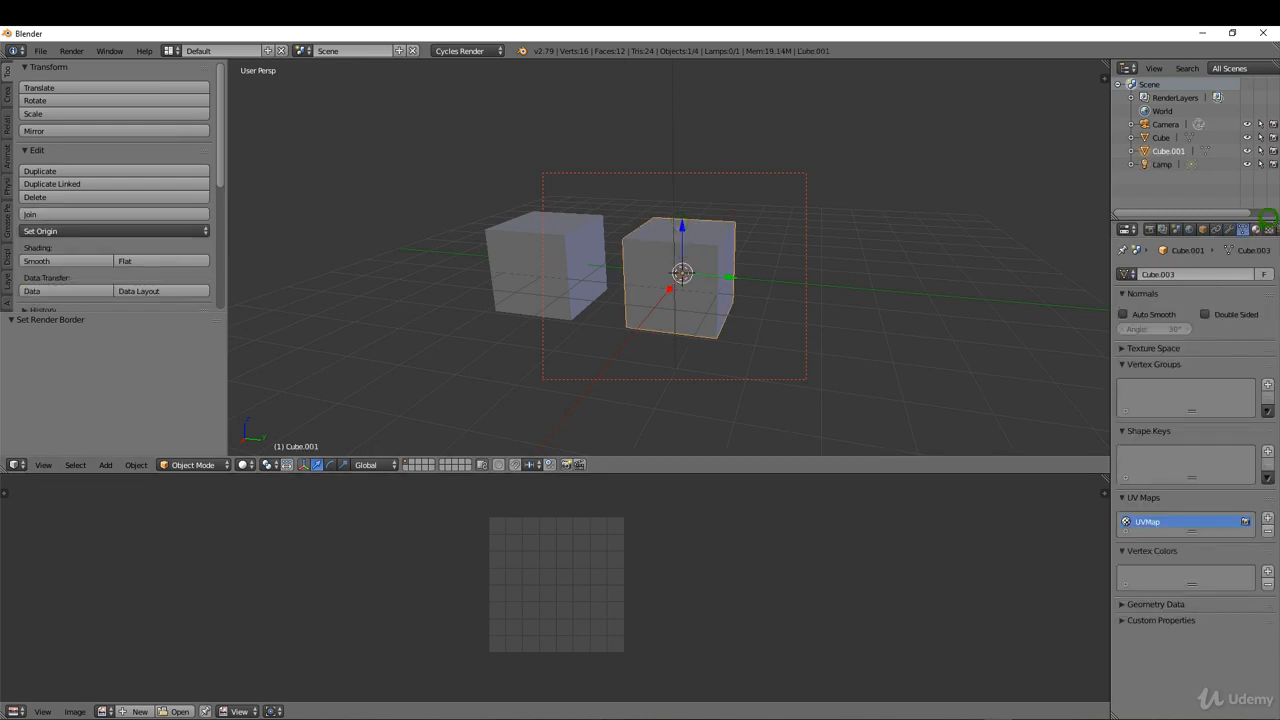
pyautogui.click(1256, 229)
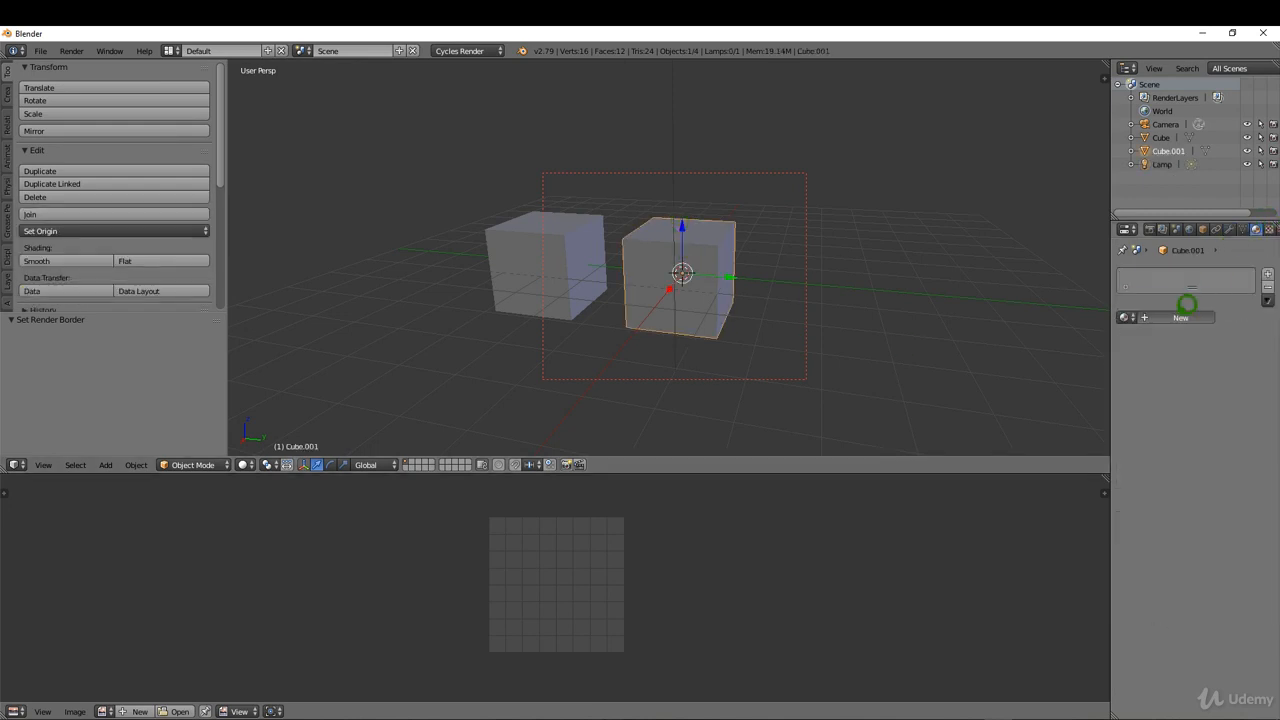
pyautogui.click(1183, 316)
# Turn the UV/Image Editor area into a Node Editor showing the new material's shader nodes.
pyautogui.click(16, 711)
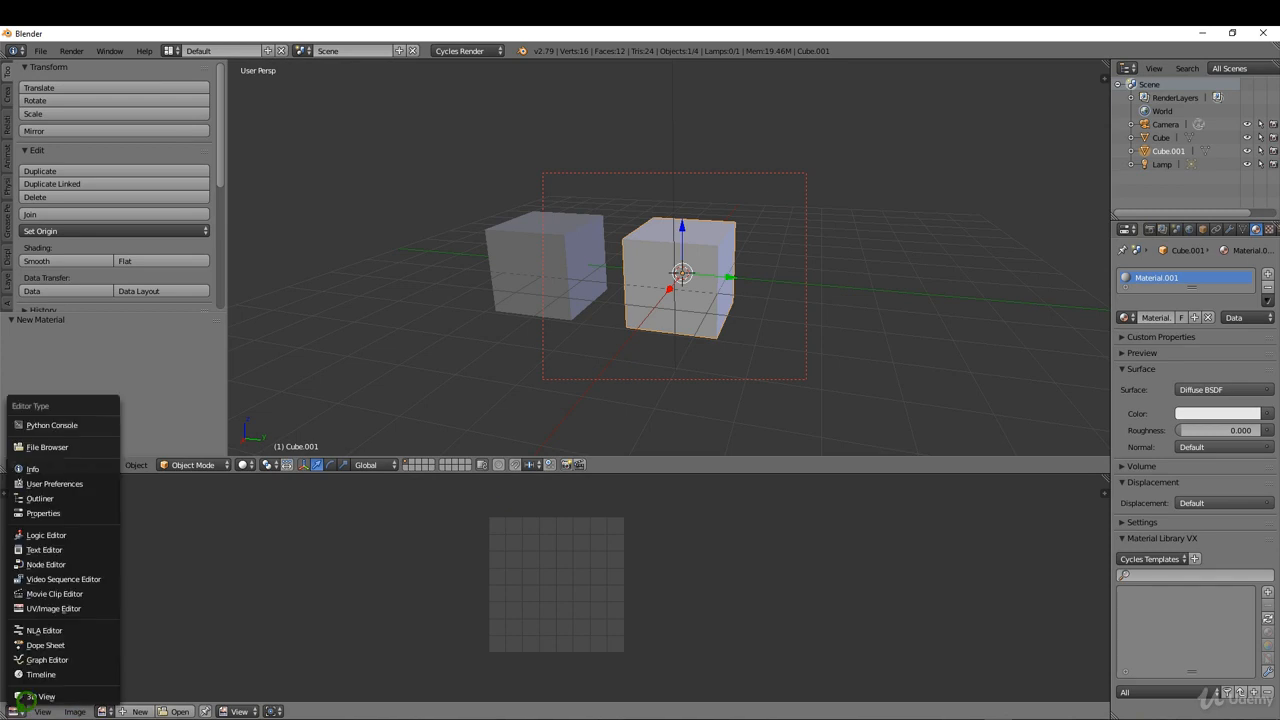
pyautogui.click(50, 564)
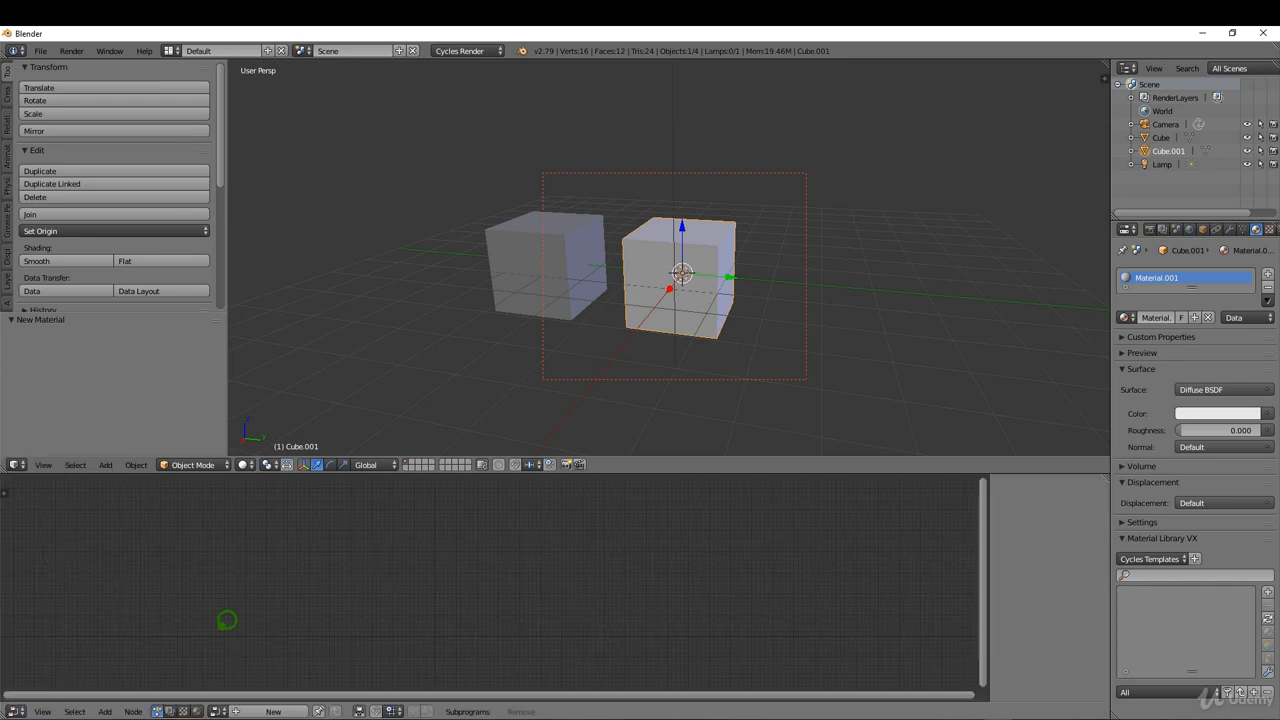
pyautogui.click(198, 710)
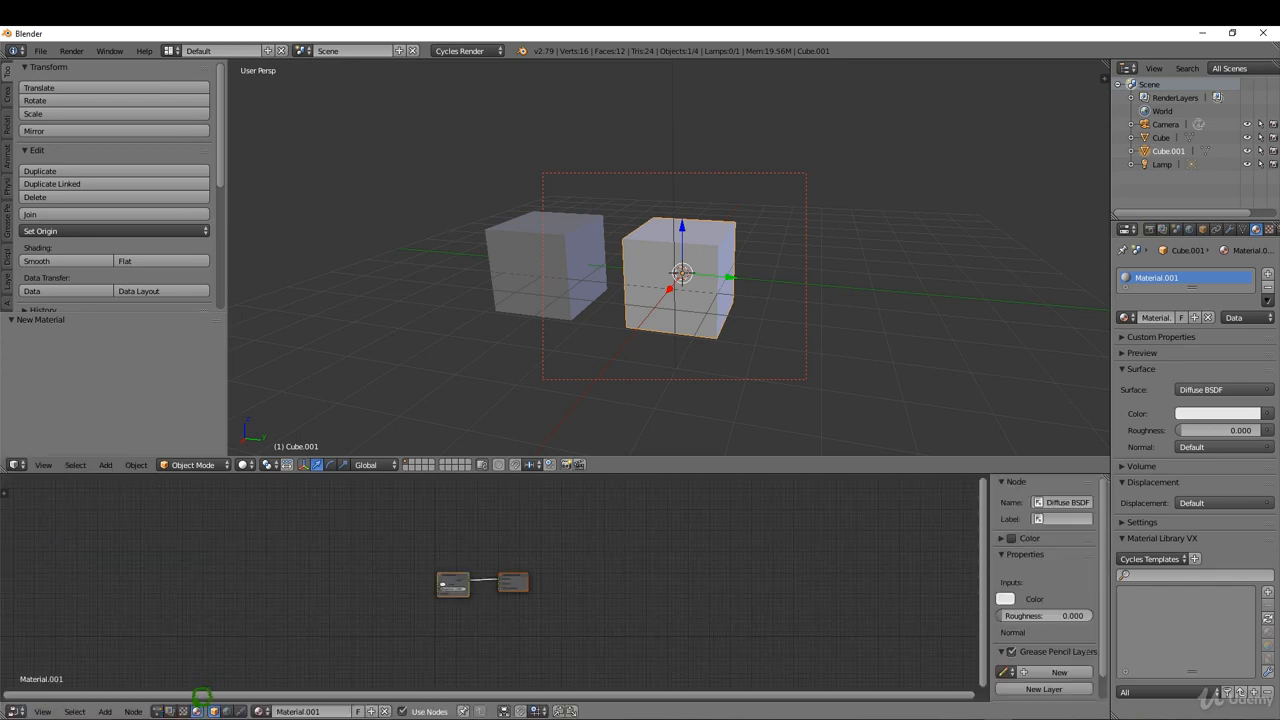
# Enlarge the Node Editor area and delete the Diffuse BSDF node from the cube's material.
pyautogui.press('Home')
pyautogui.moveTo(672, 472); pyautogui.dragTo(673, 401)
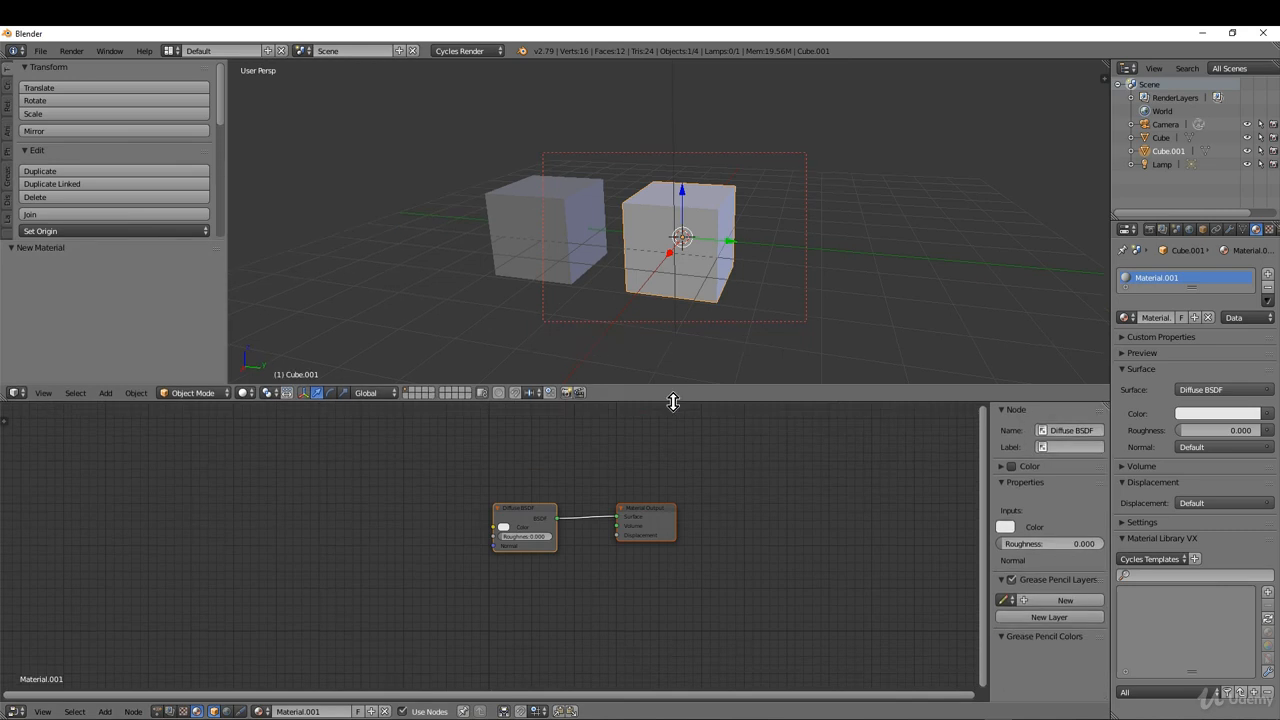
pyautogui.scroll(2, 531, 507)
pyautogui.moveTo(527, 489); pyautogui.dragTo(546, 443)
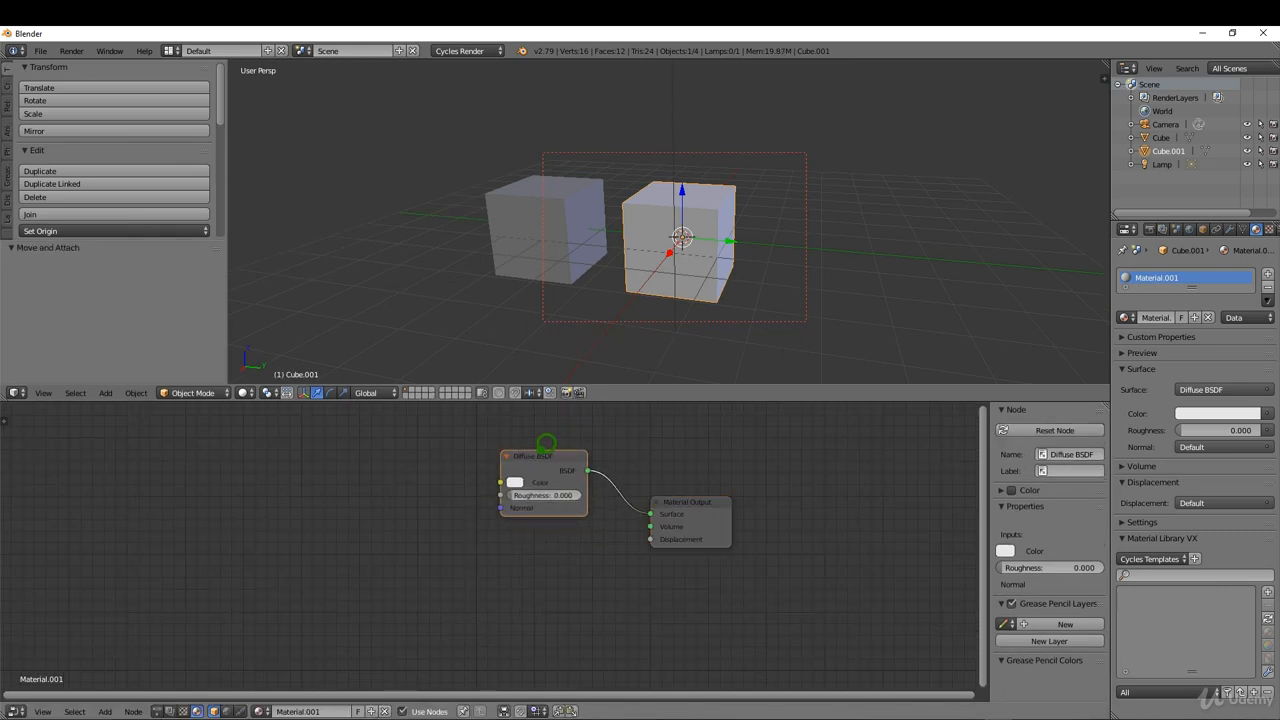
pyautogui.press('Delete')
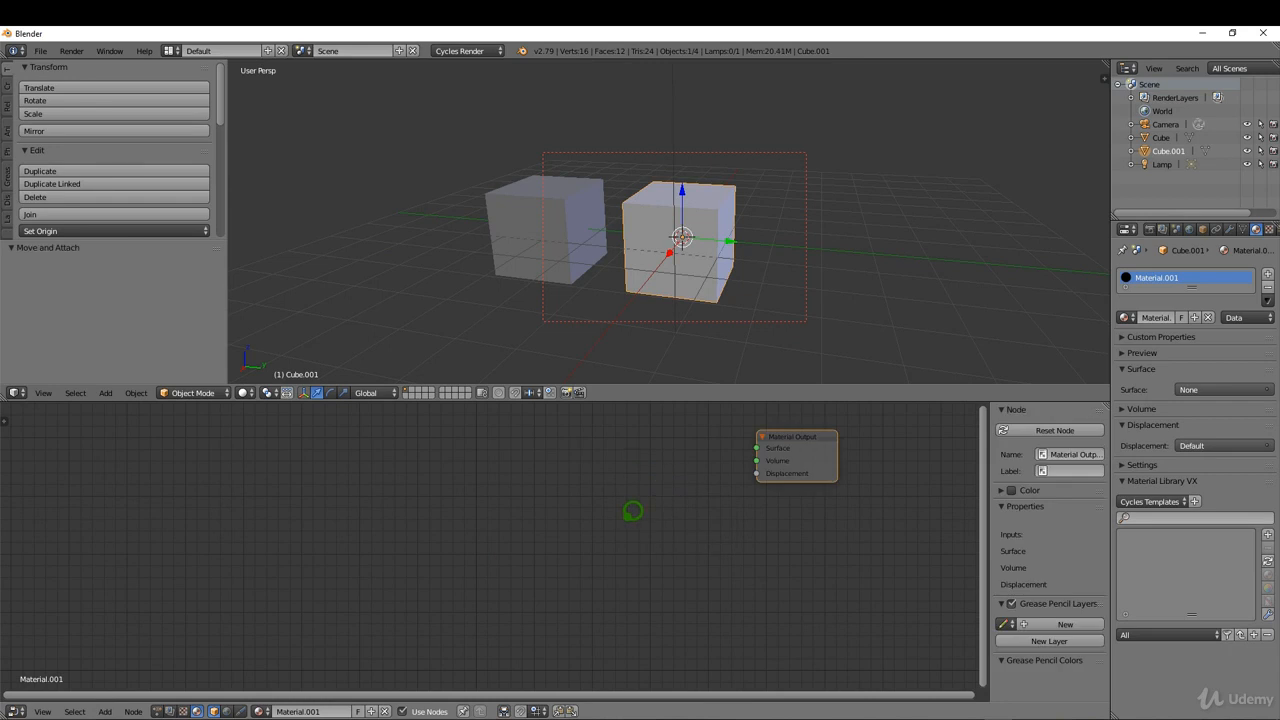
# Add a Principled BSDF shader node and connect its BSDF output to the Material Output's Surface input.
pyautogui.hotkey('shift', 'a')
pyautogui.moveTo(606, 560)
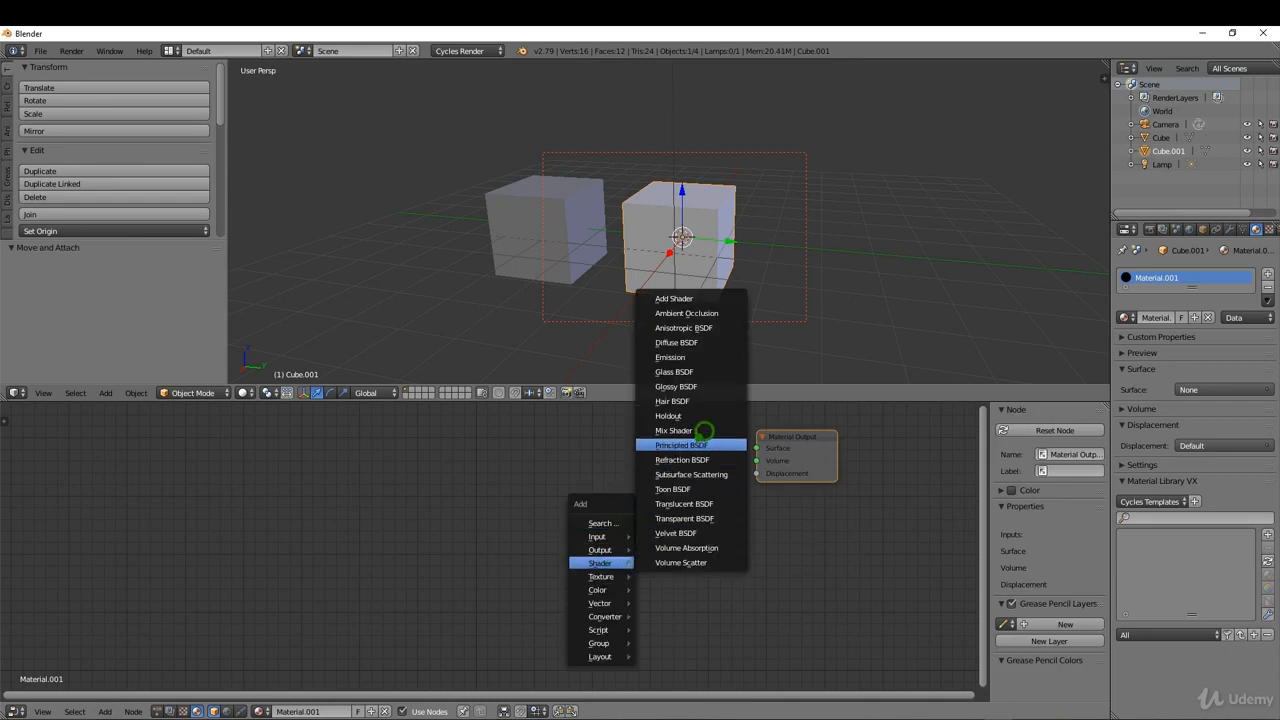
pyautogui.click(703, 444)
pyautogui.click(656, 423)
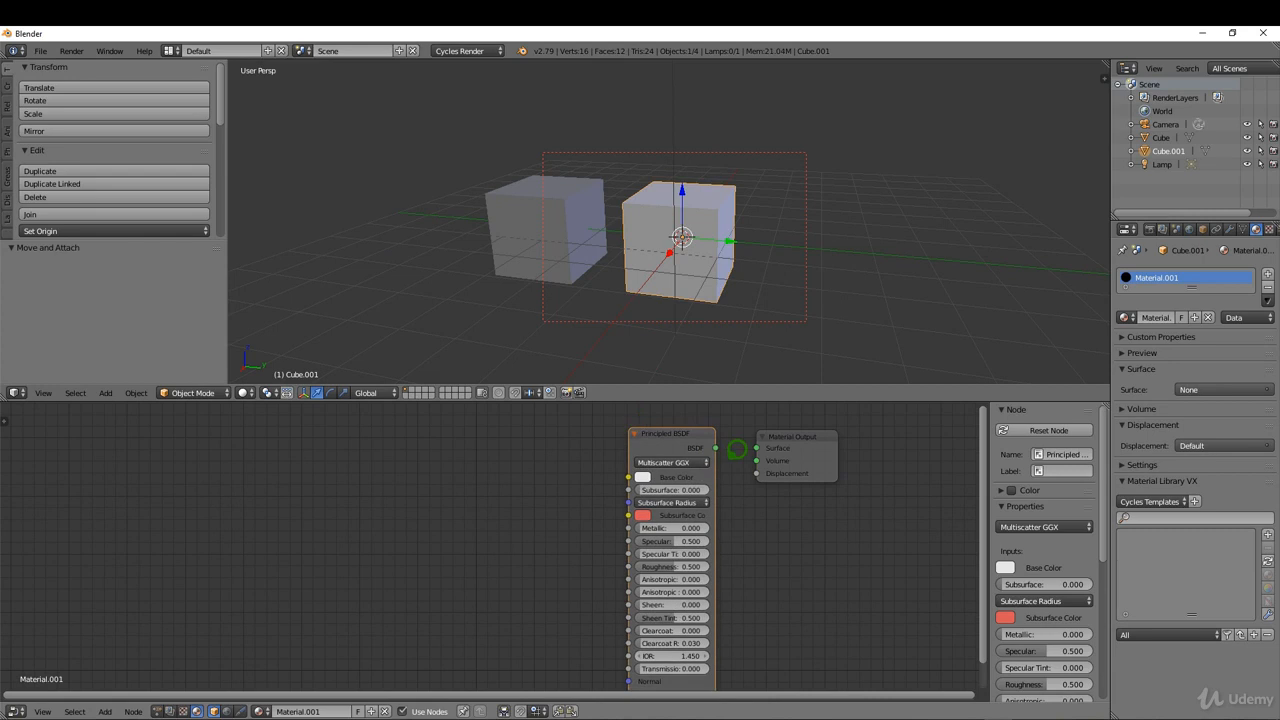
pyautogui.moveTo(717, 447); pyautogui.dragTo(757, 448)
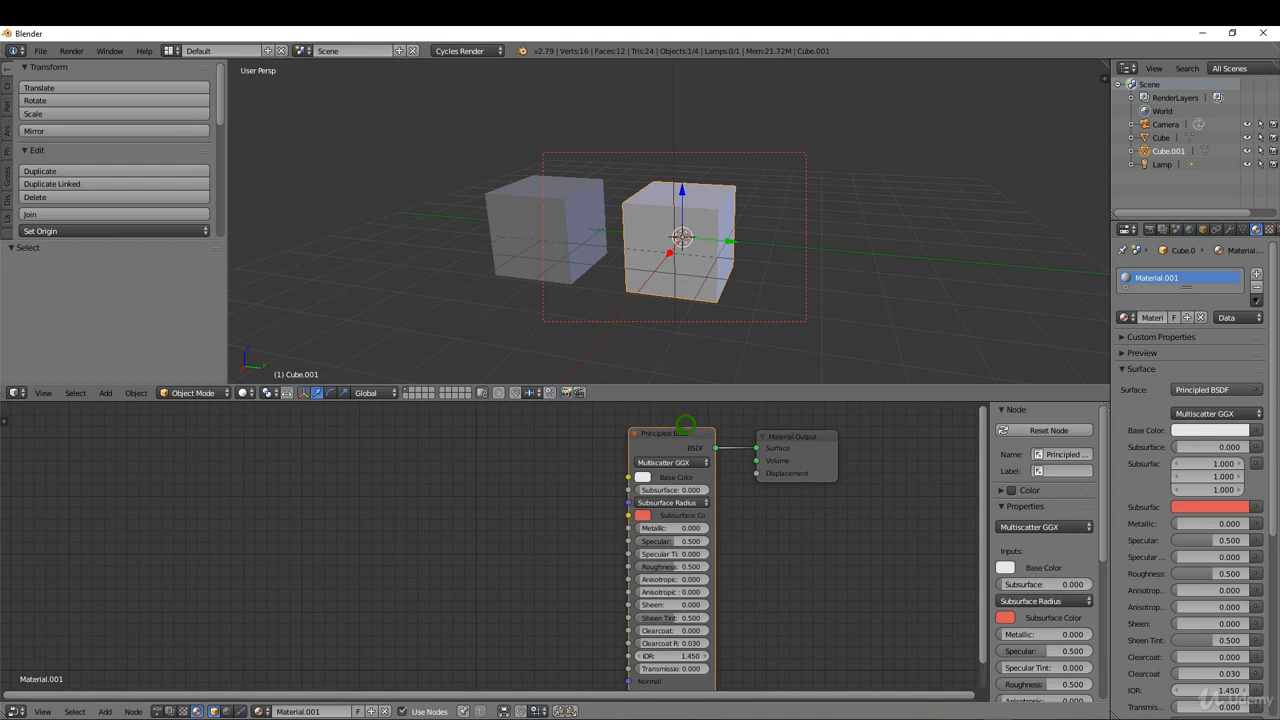
# Run Principled Texture Setup on the Principled BSDF node with all the Bitmap2Material .tif maps, leaving out Stone01.jpg.
pyautogui.hotkey('ctrl', 'shift', 't')
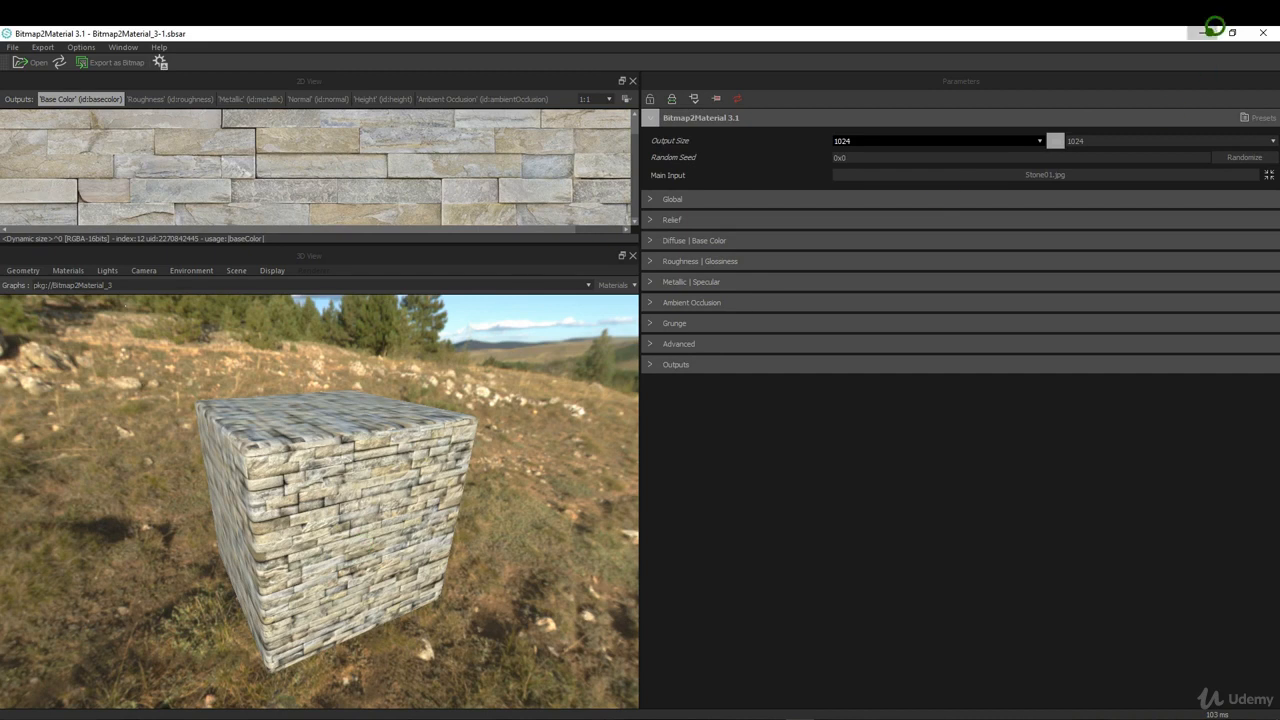
pyautogui.click(1207, 31)
pyautogui.press('a')
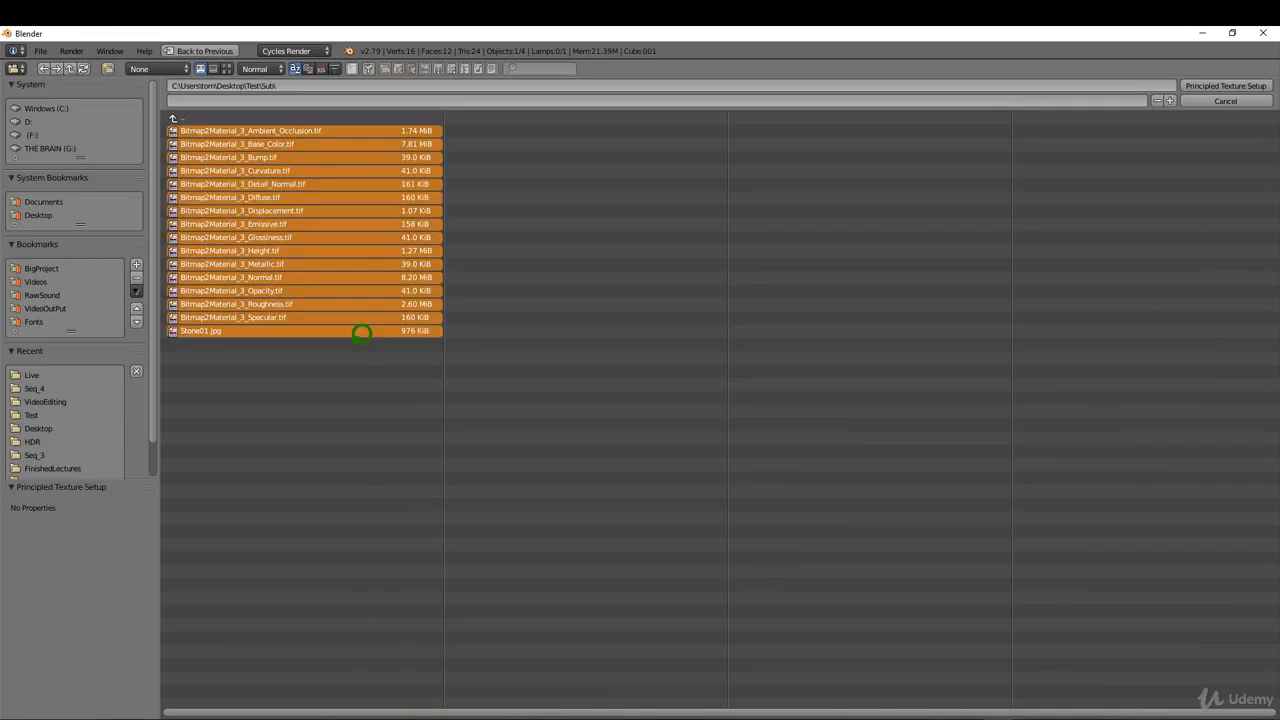
pyautogui.keyDown('shift'); pyautogui.click(245, 328); pyautogui.keyUp('shift')
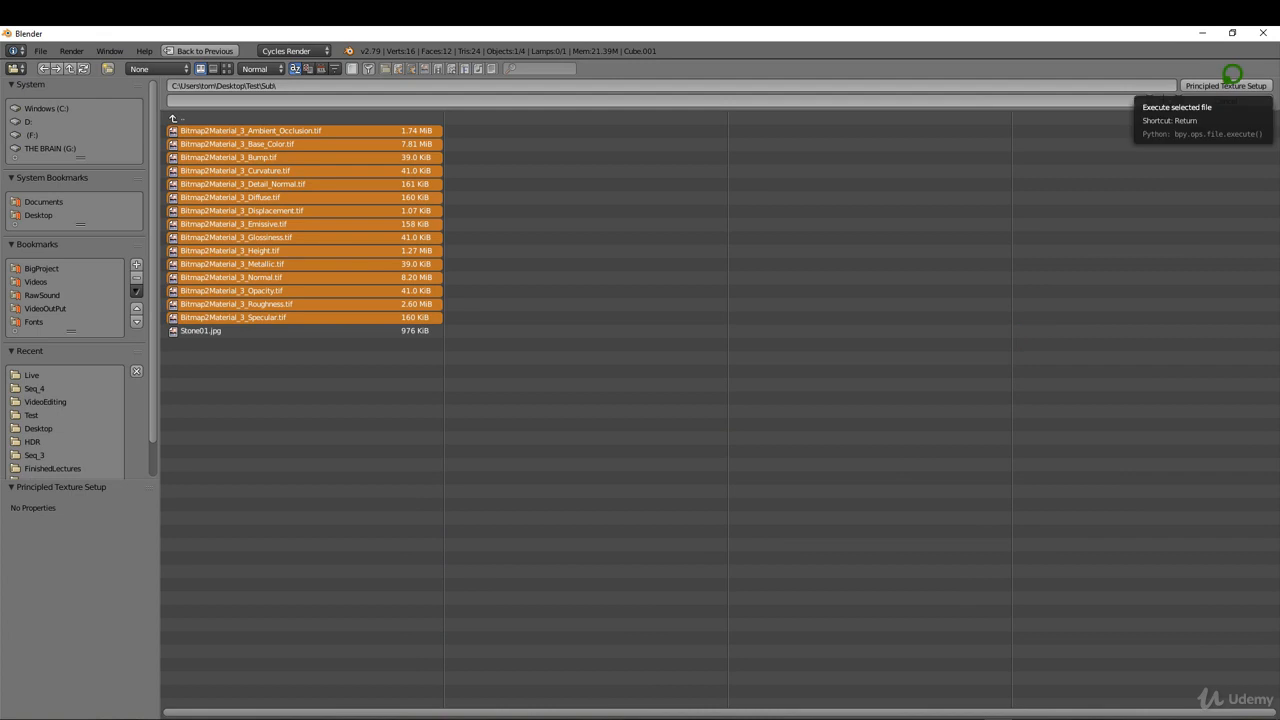
pyautogui.click(1232, 80)
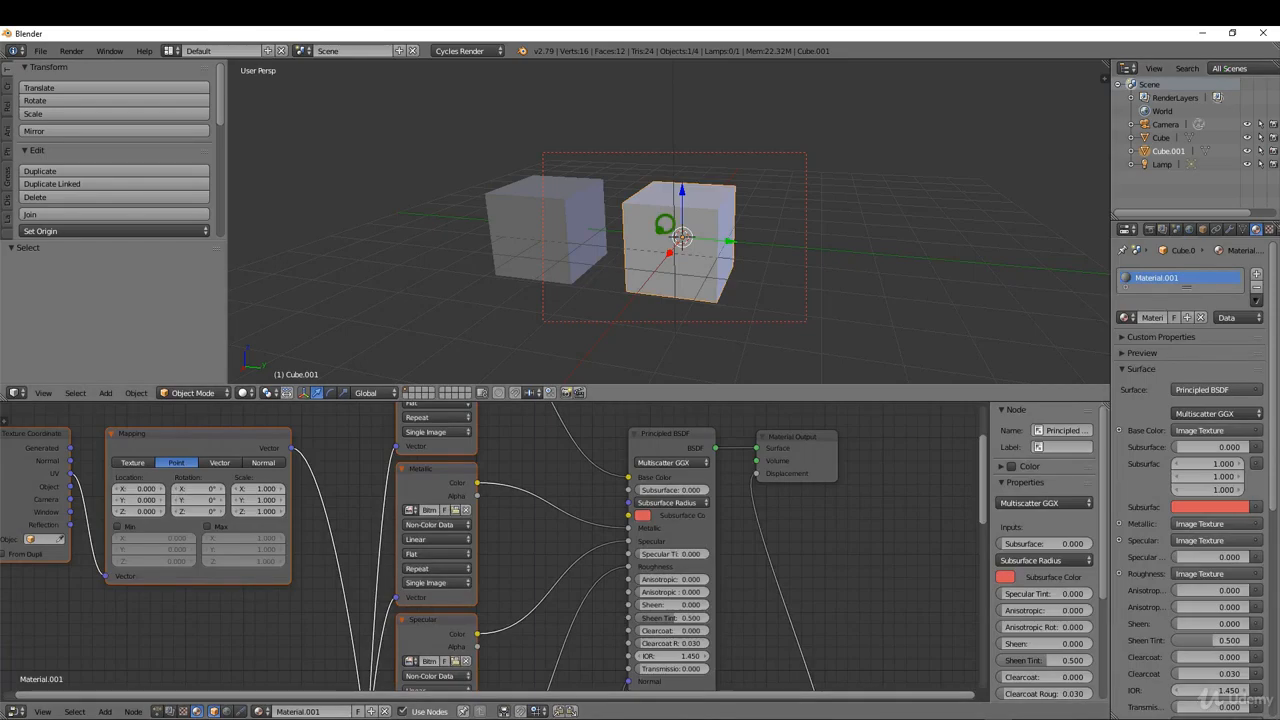
# Switch the 3D view to rendered shading to preview the textured cube up close.
pyautogui.press('z')
pyautogui.click(738, 180)
pyautogui.scroll(3, 709, 245)
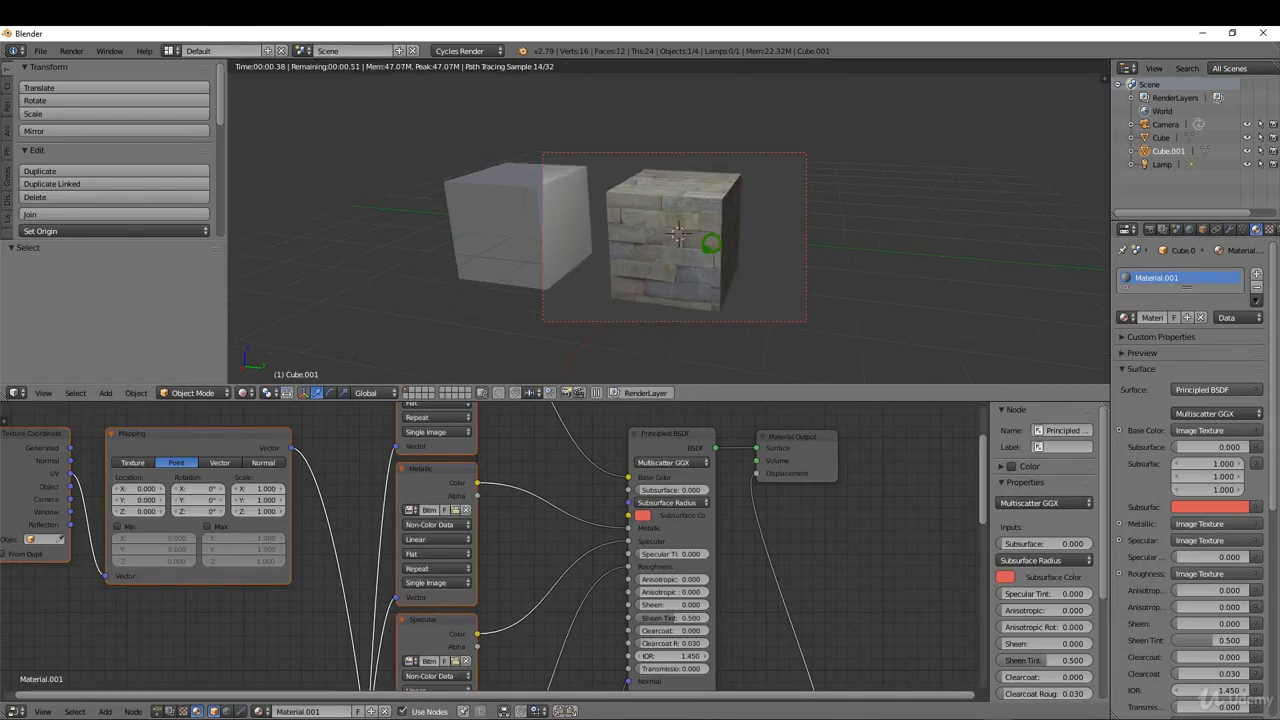
# Enlarge the Node Editor area further and shift the Base Color image texture node slightly upward.
pyautogui.moveTo(865, 392); pyautogui.dragTo(866, 306)
pyautogui.scroll(-6, 763, 465)
pyautogui.moveTo(574, 334)
pyautogui.mouseDown(button='right')
pyautogui.moveTo(588, 320)
pyautogui.moveTo(576, 316)
pyautogui.mouseUp(button='right')
pyautogui.scroll(3, 565, 350)
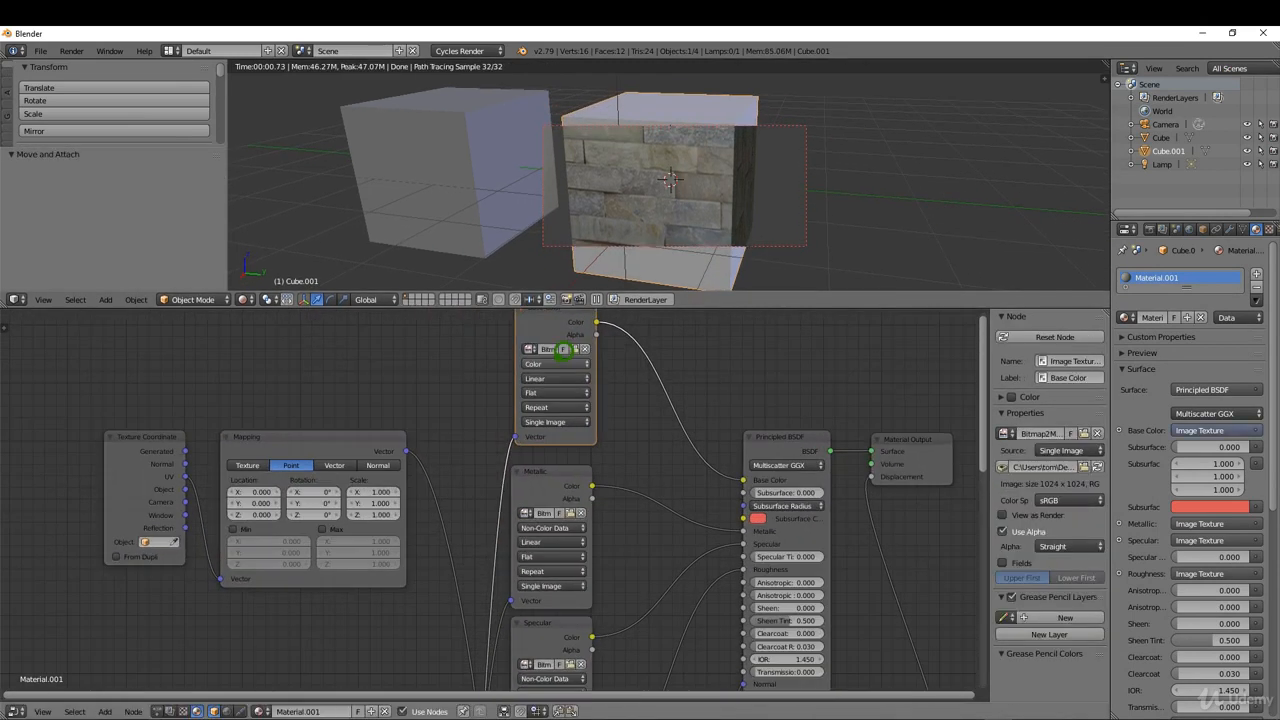
# Check which image files are assigned to the Base Color and Metallic texture nodes, keeping the current images.
pyautogui.scroll(-1, 560, 509)
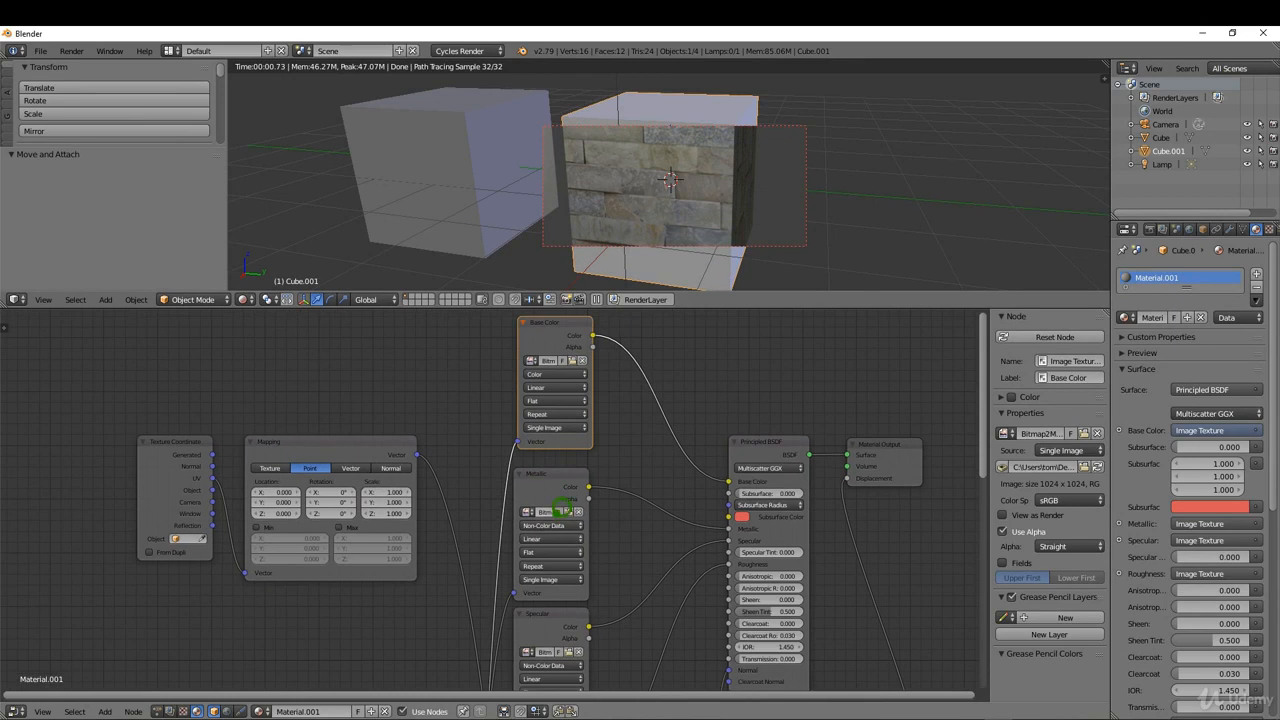
pyautogui.scroll(1, 565, 511)
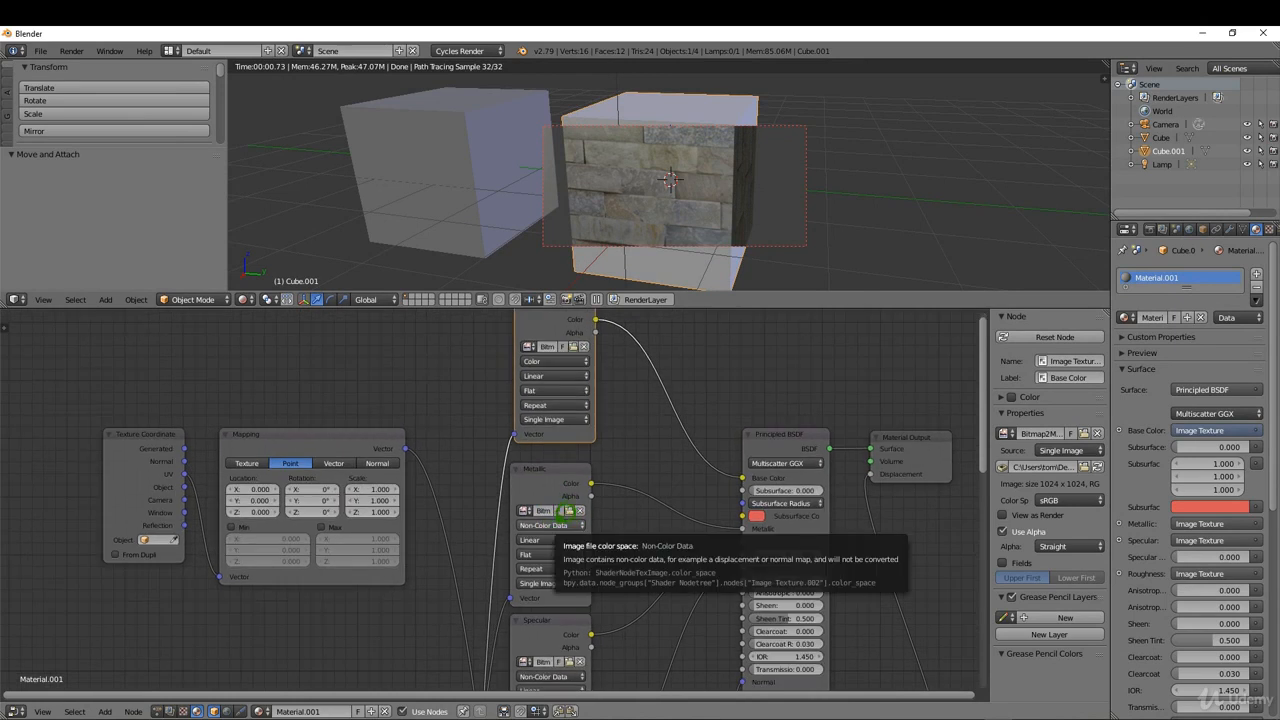
pyautogui.scroll(-3, 600, 435)
pyautogui.scroll(3, 590, 420)
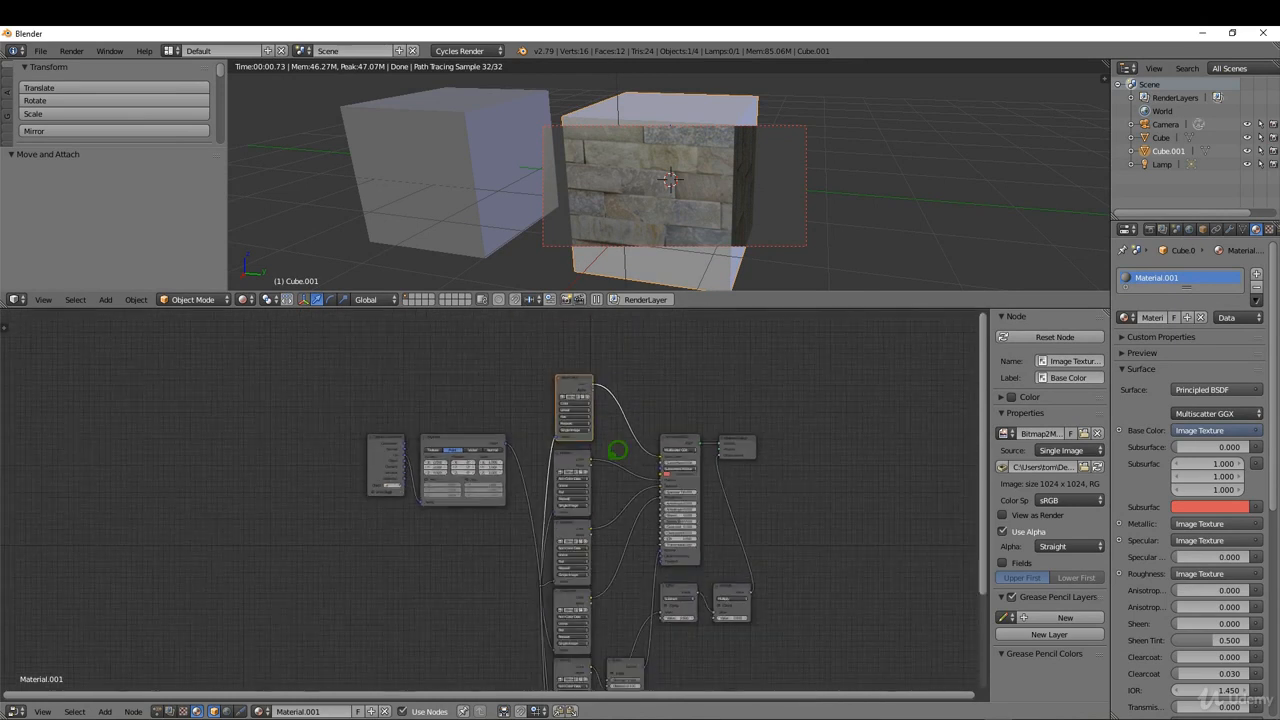
pyautogui.scroll(3, 578, 365)
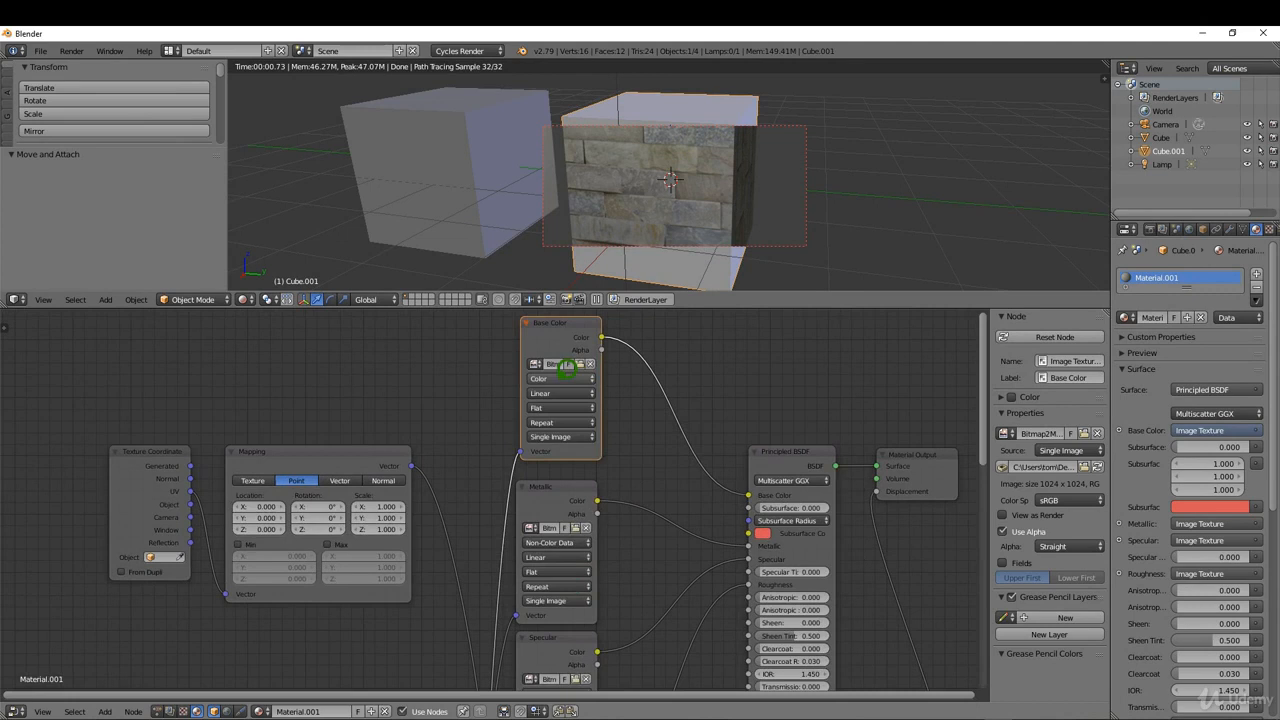
pyautogui.click(531, 373)
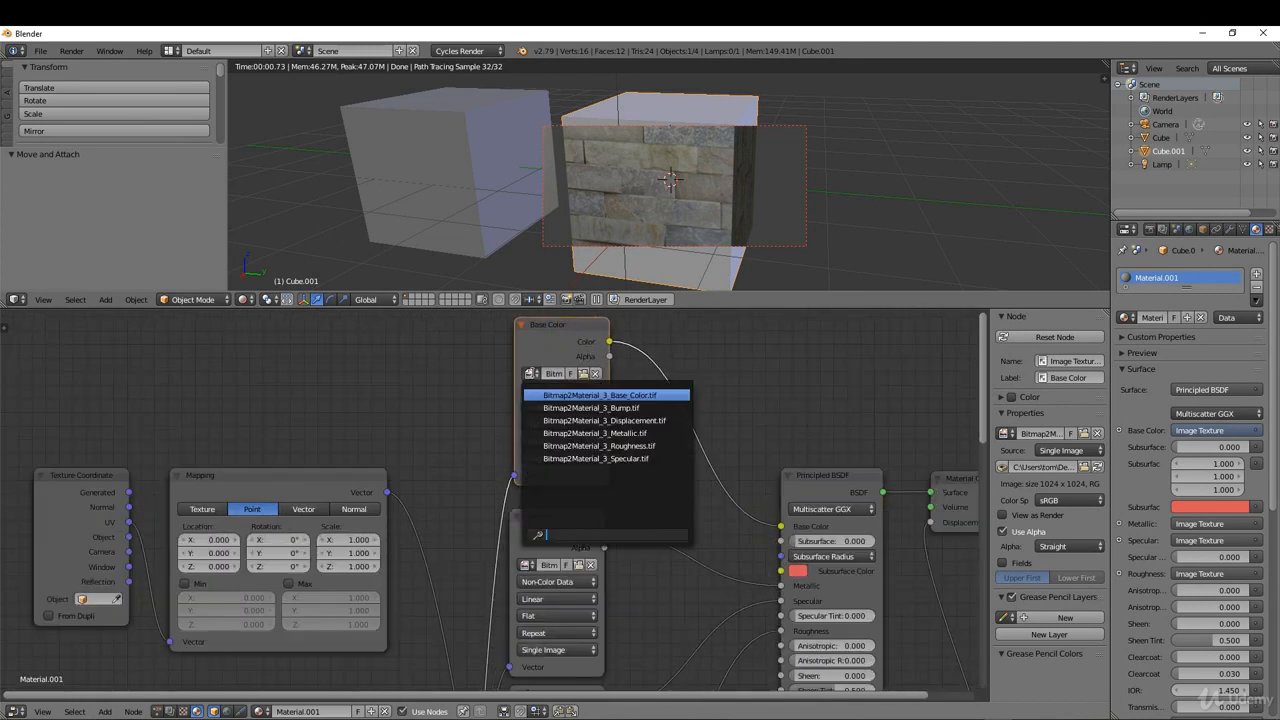
pyautogui.click(800, 509)
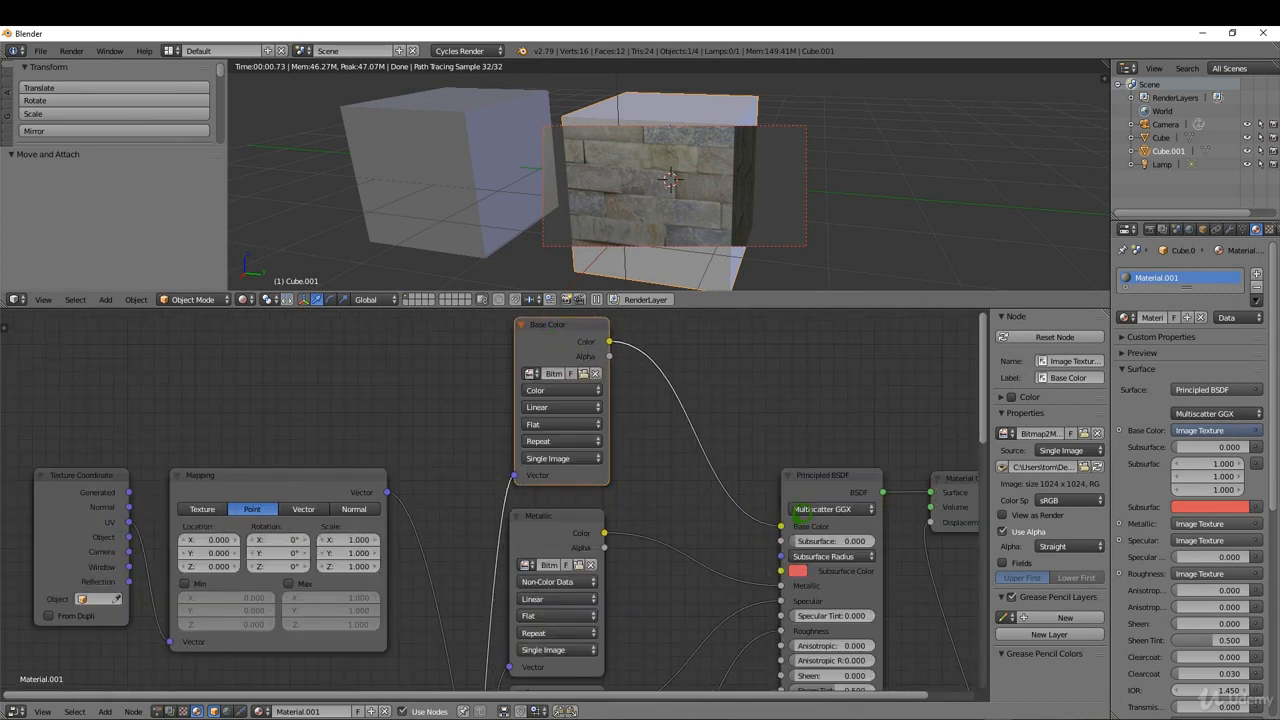
pyautogui.click(531, 373)
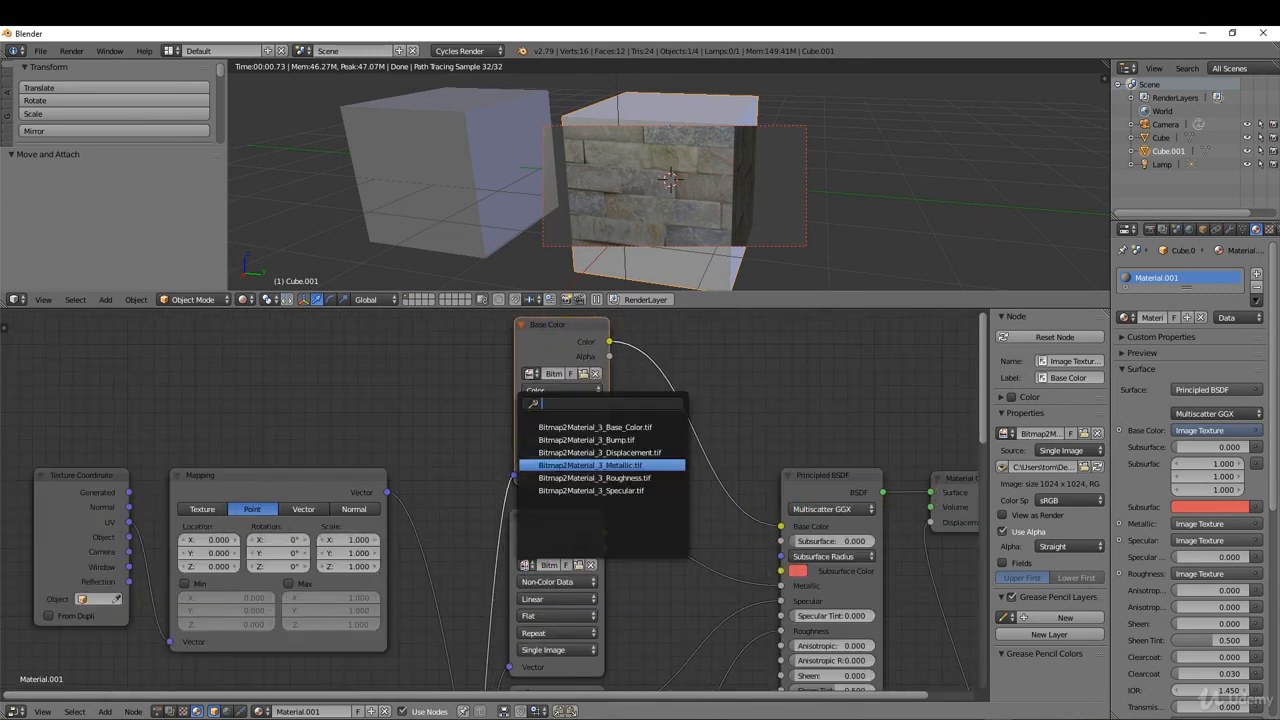
pyautogui.click(690, 510)
# Check which image files are assigned to the Specular and Roughness texture nodes.
pyautogui.scroll(-10, 689, 511)
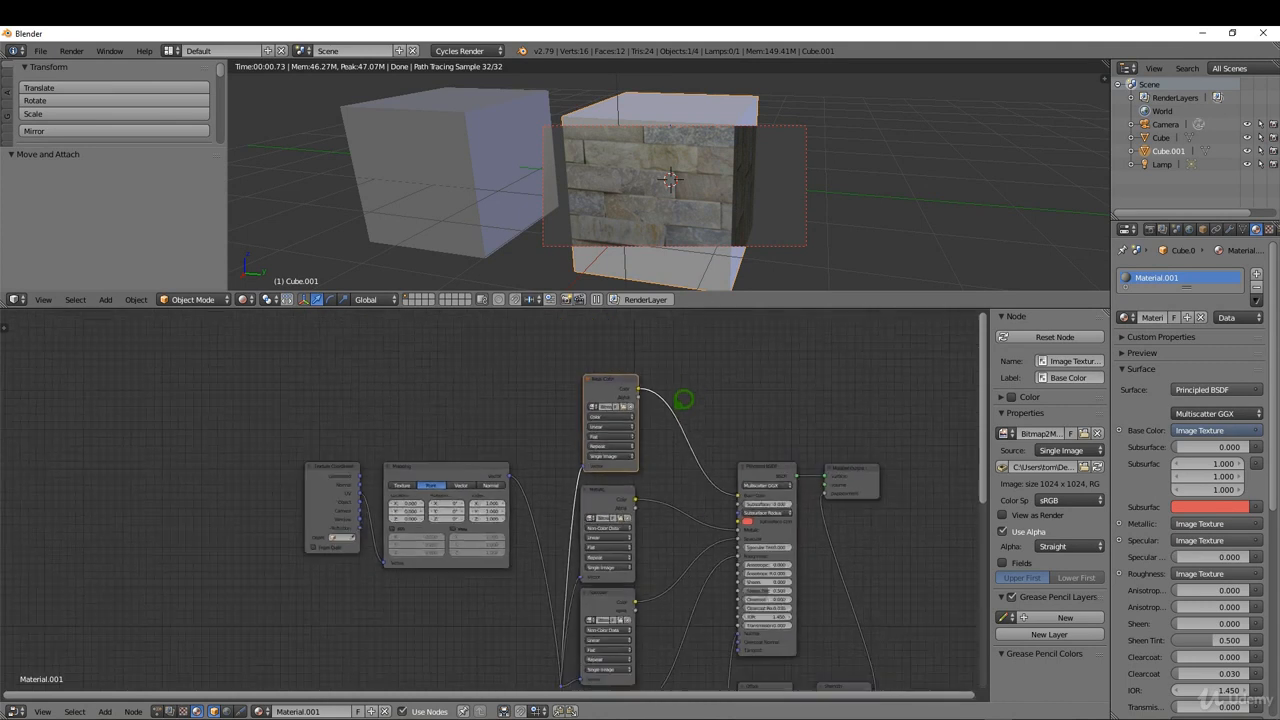
pyautogui.scroll(6, 692, 614)
pyautogui.scroll(1, 691, 614)
pyautogui.click(533, 542)
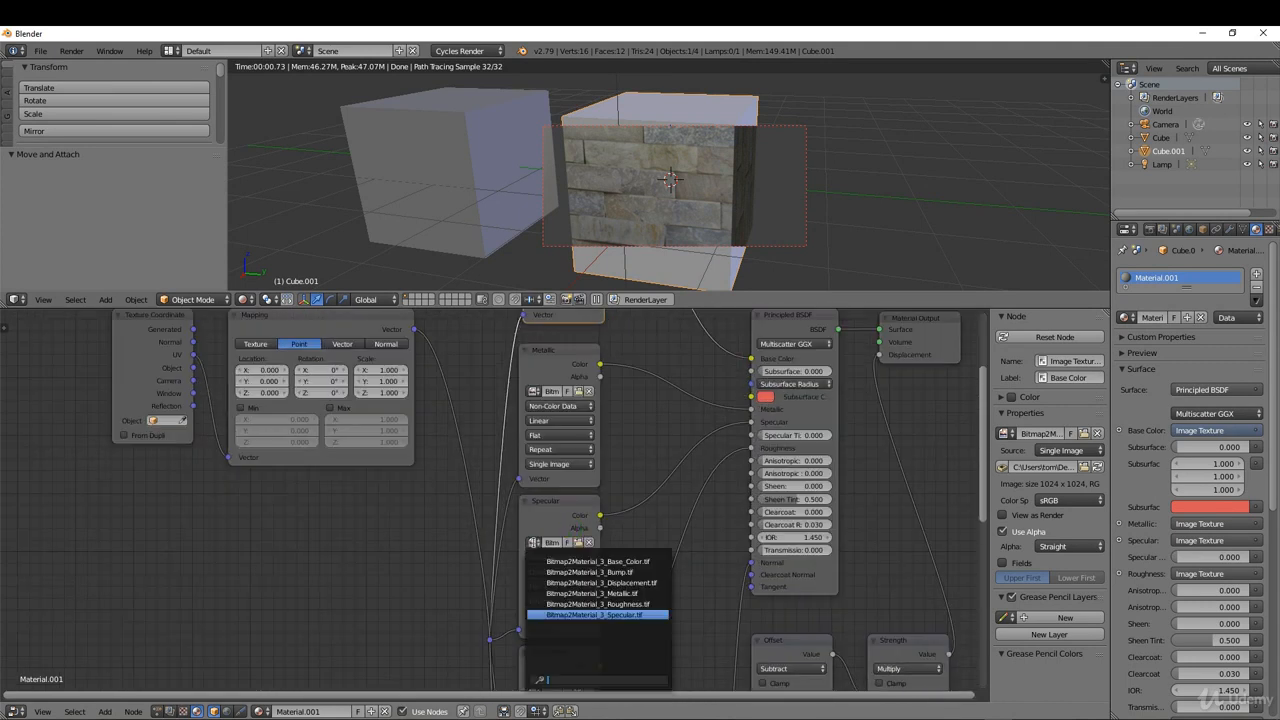
pyautogui.scroll(-7, 648, 376)
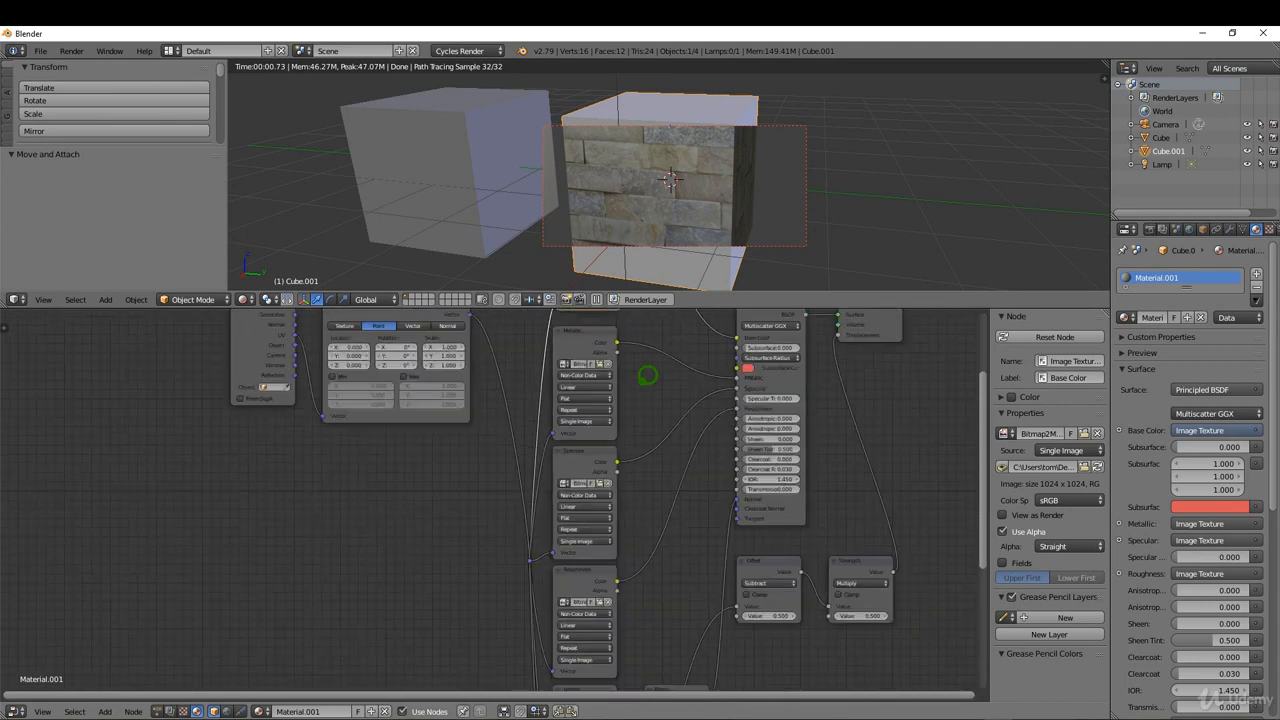
pyautogui.scroll(8, 608, 558)
pyautogui.scroll(1, 580, 543)
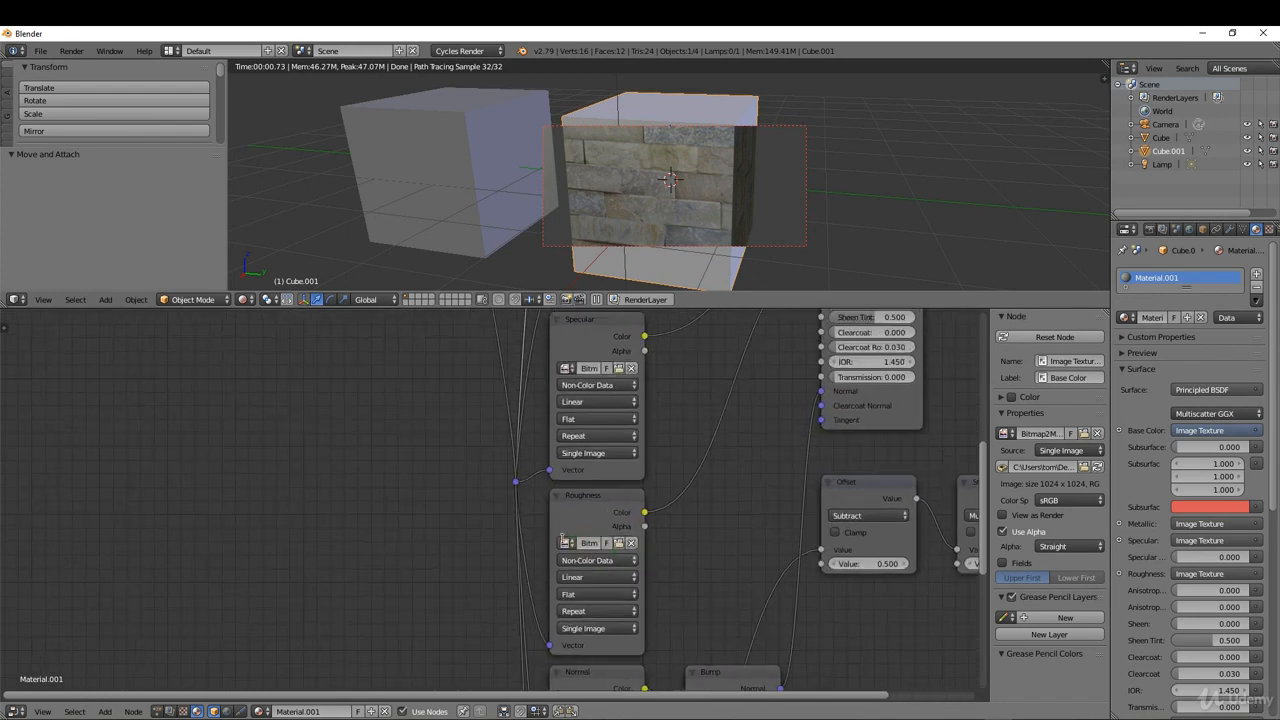
pyautogui.click(566, 542)
# Check the image assigned to the Normal texture node and select the Bump node it feeds.
pyautogui.scroll(-5, 670, 386)
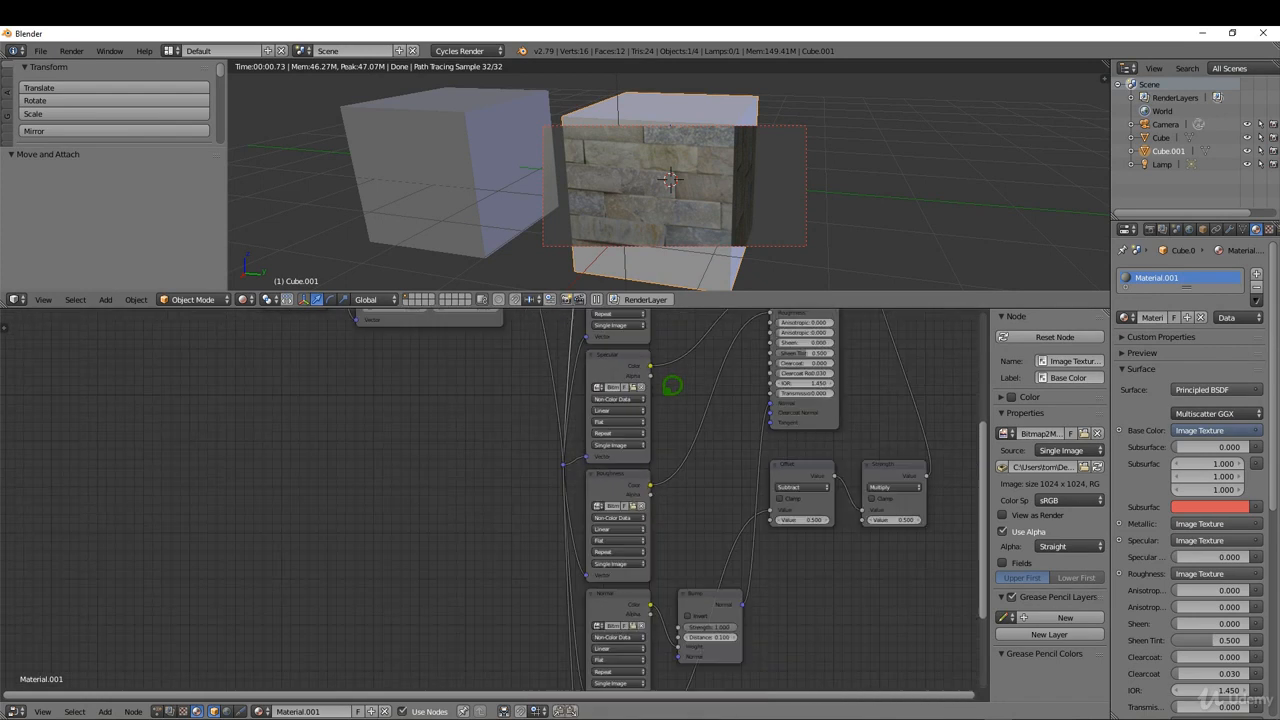
pyautogui.scroll(4, 650, 578)
pyautogui.click(590, 564)
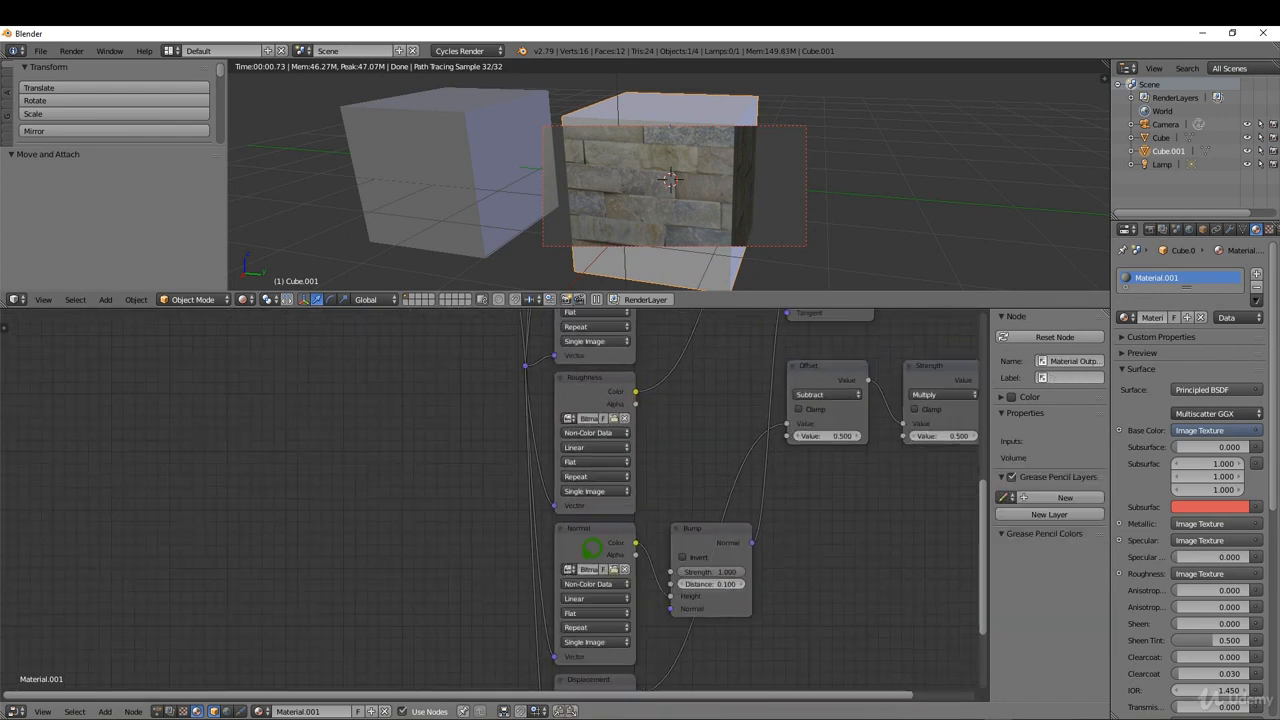
pyautogui.scroll(-2, 592, 549)
pyautogui.scroll(3, 701, 533)
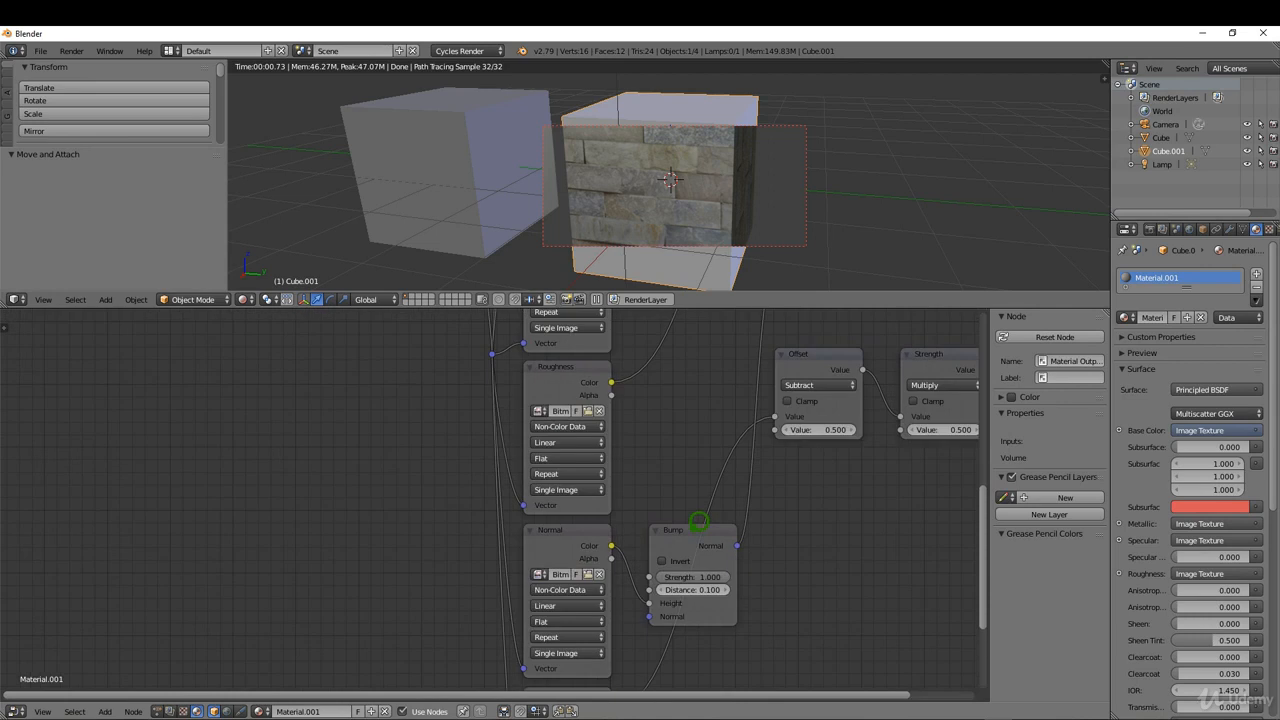
pyautogui.moveTo(699, 521); pyautogui.dragTo(704, 509)
# Check the Displacement texture node's image list and keep Bitmap2Material_3_Displacement.tif assigned.
pyautogui.scroll(-2, 622, 561)
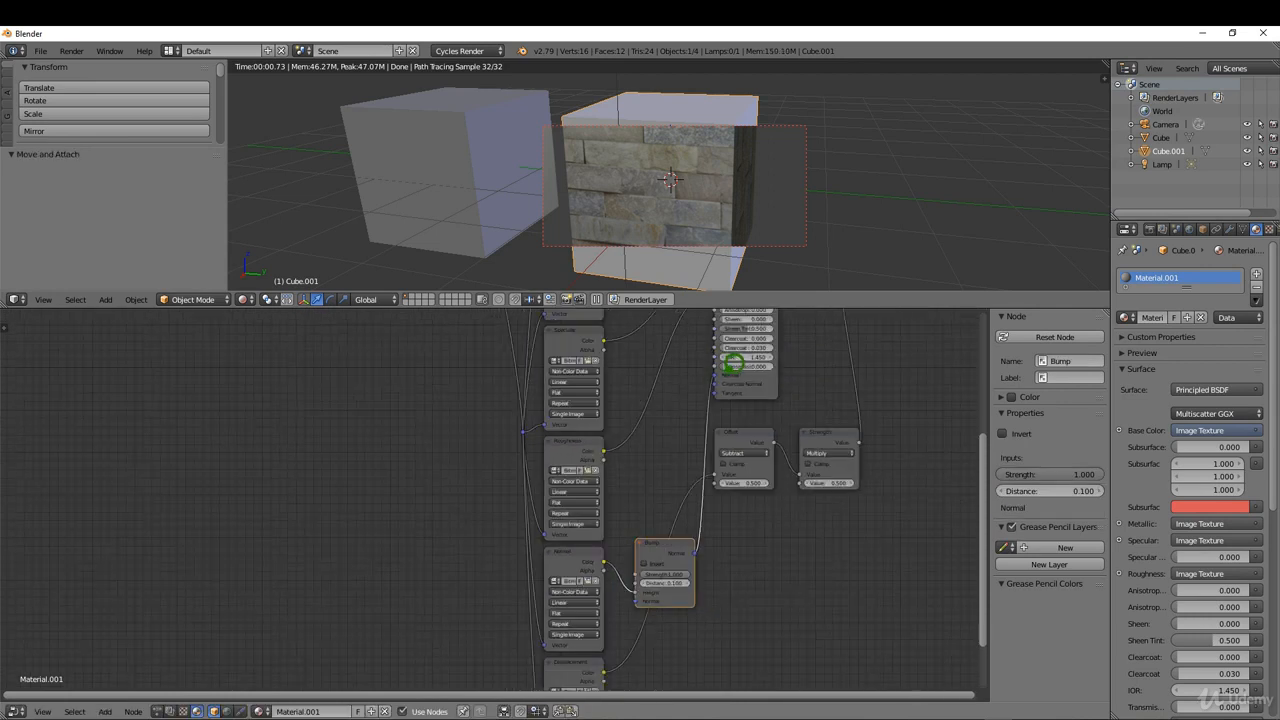
pyautogui.scroll(3, 643, 606)
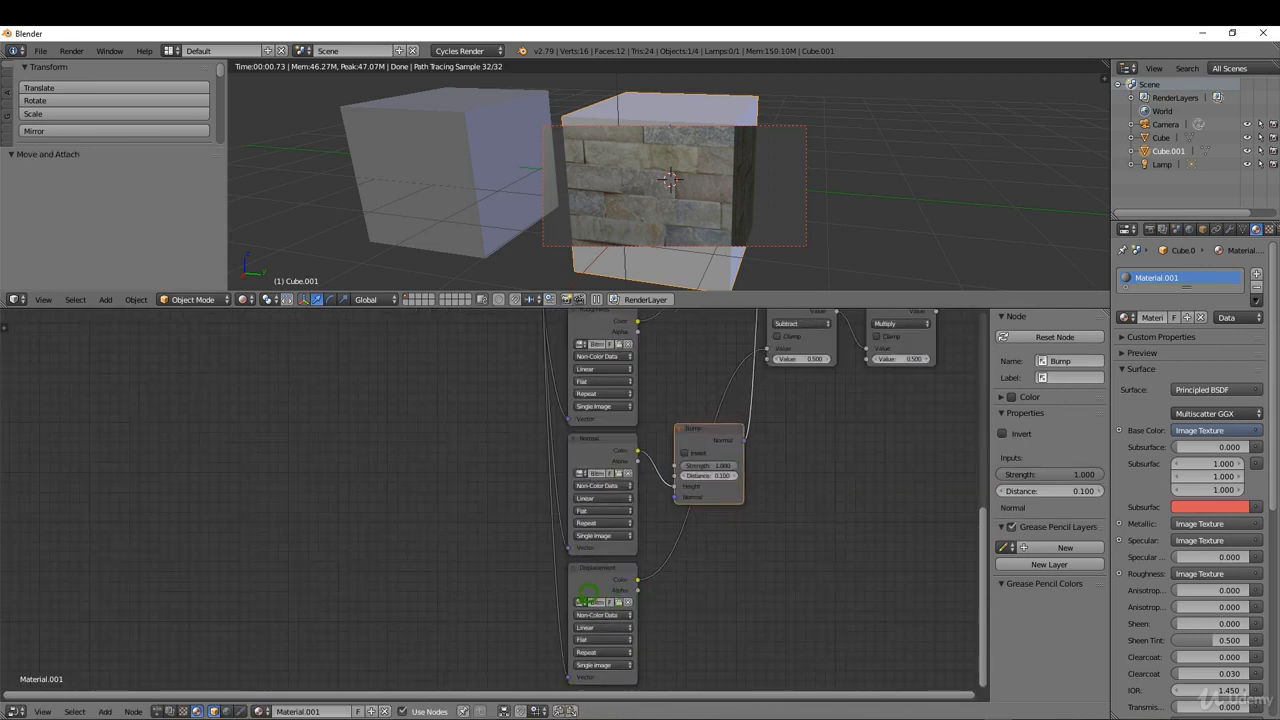
pyautogui.click(578, 603)
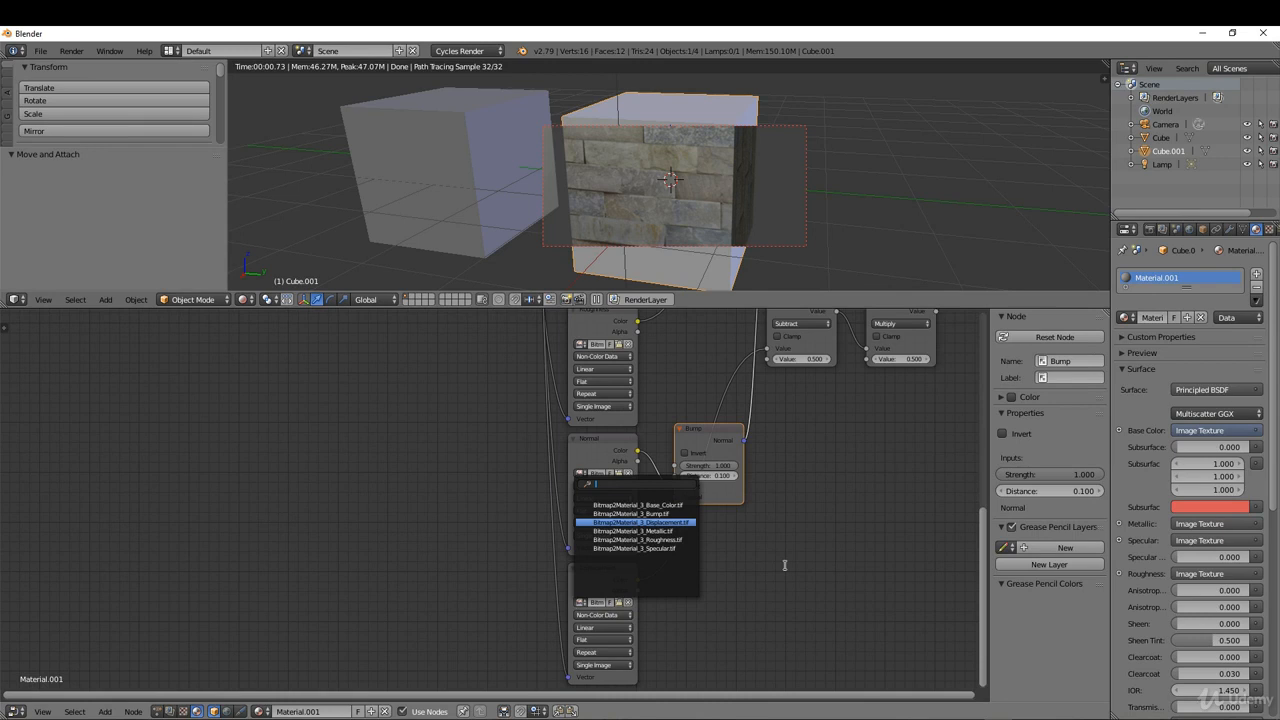
pyautogui.press('Return')
# Examine how the Normal and Displacement textures link through the Bump and math nodes to the shader and Material Output.
pyautogui.scroll(-4, 780, 488)
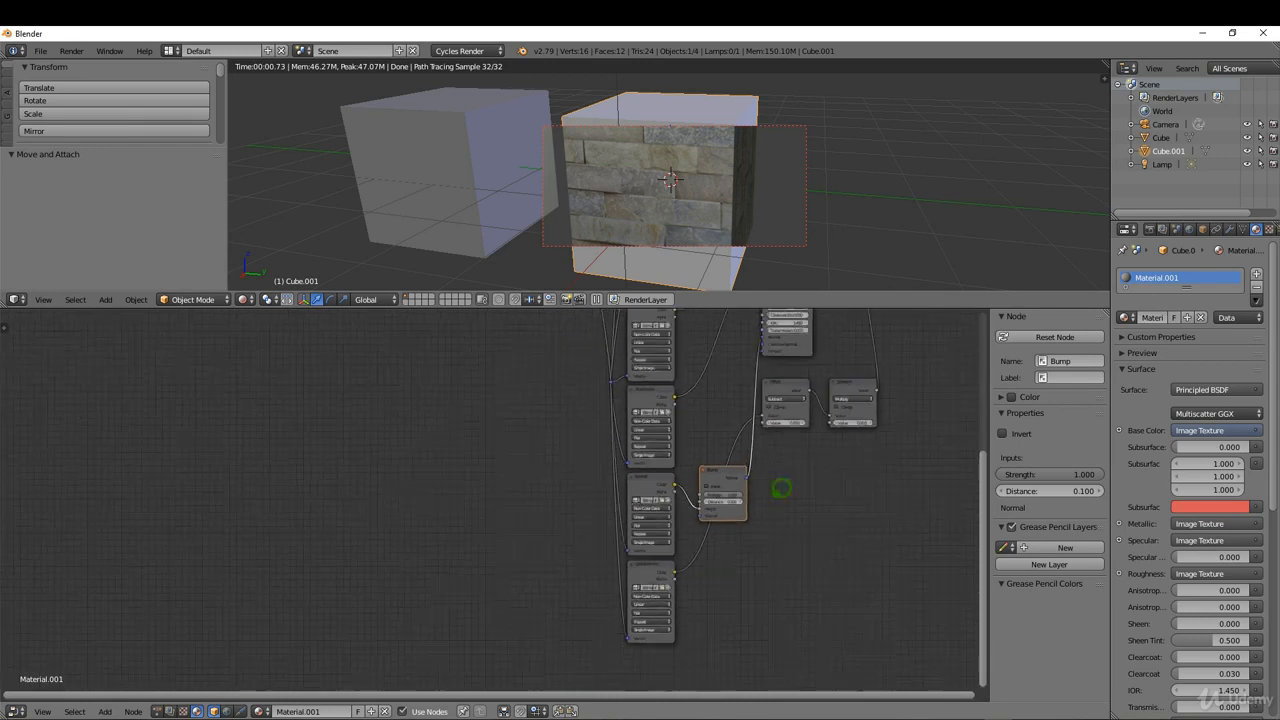
pyautogui.scroll(4, 812, 396)
pyautogui.scroll(-4, 801, 470)
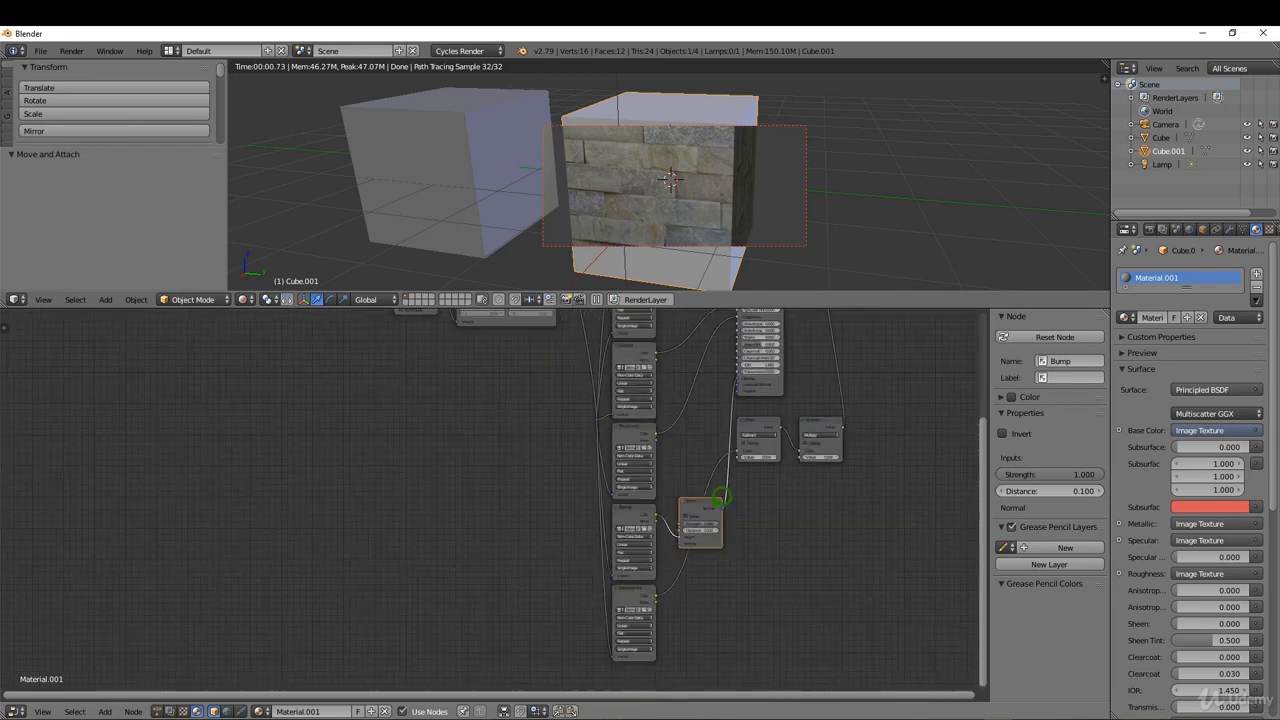
pyautogui.scroll(1, 834, 316)
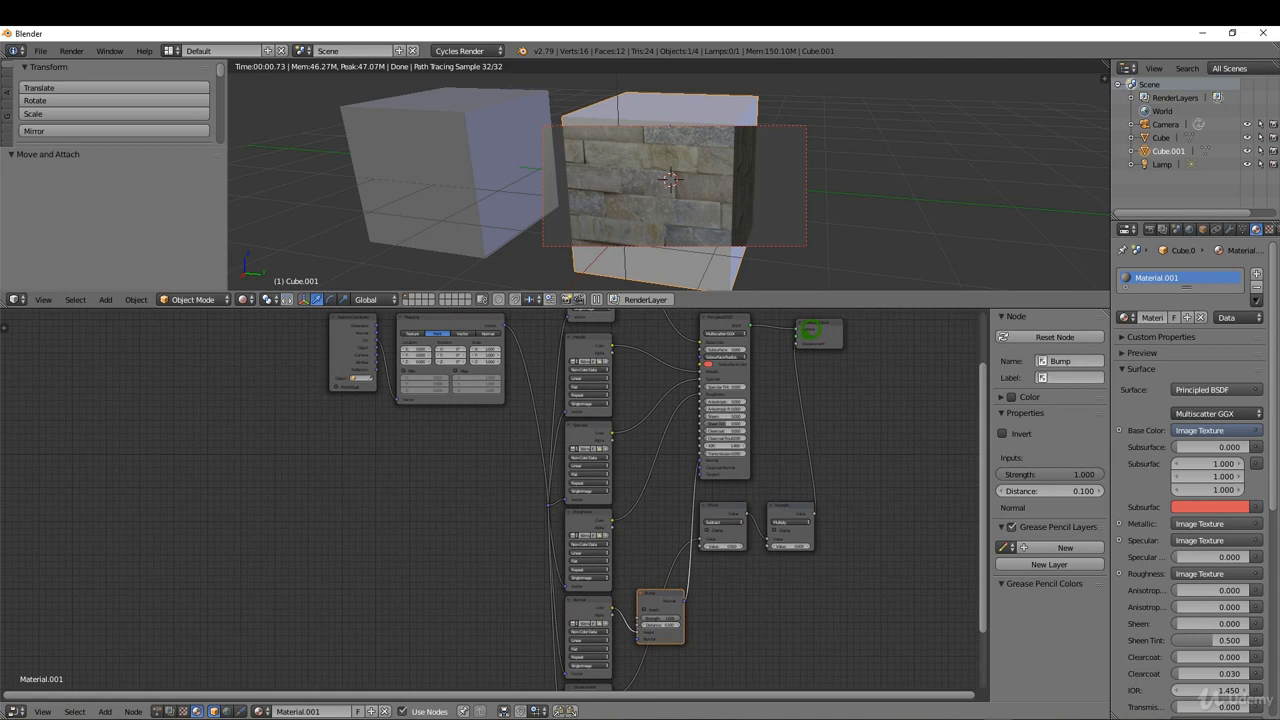
pyautogui.scroll(-2, 778, 434)
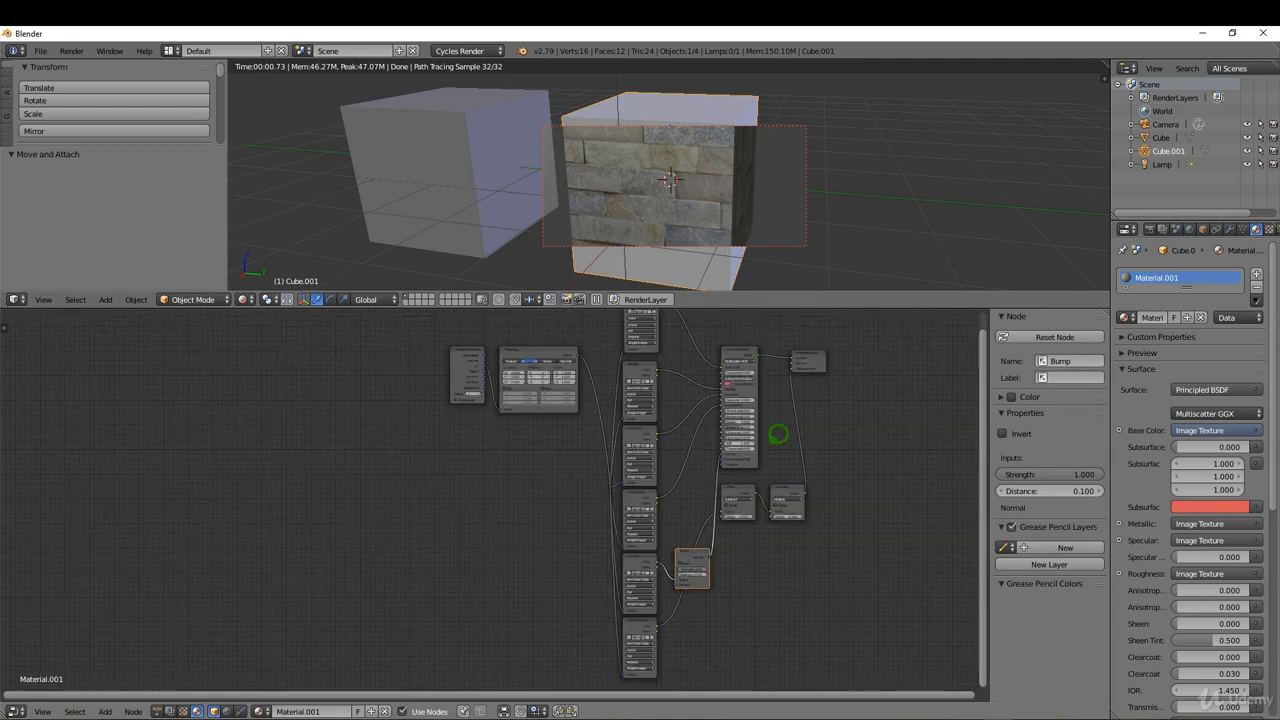
pyautogui.scroll(4, 693, 551)
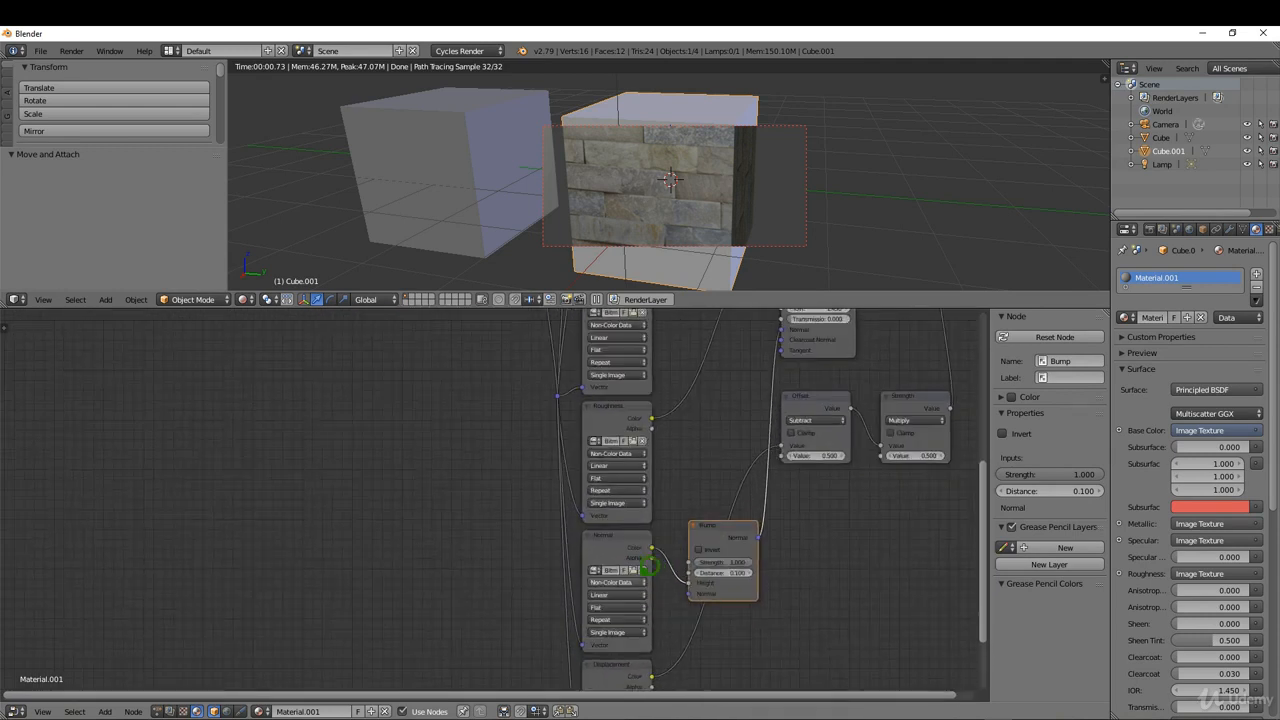
pyautogui.scroll(-1, 689, 521)
pyautogui.moveTo(631, 657); pyautogui.dragTo(637, 645)
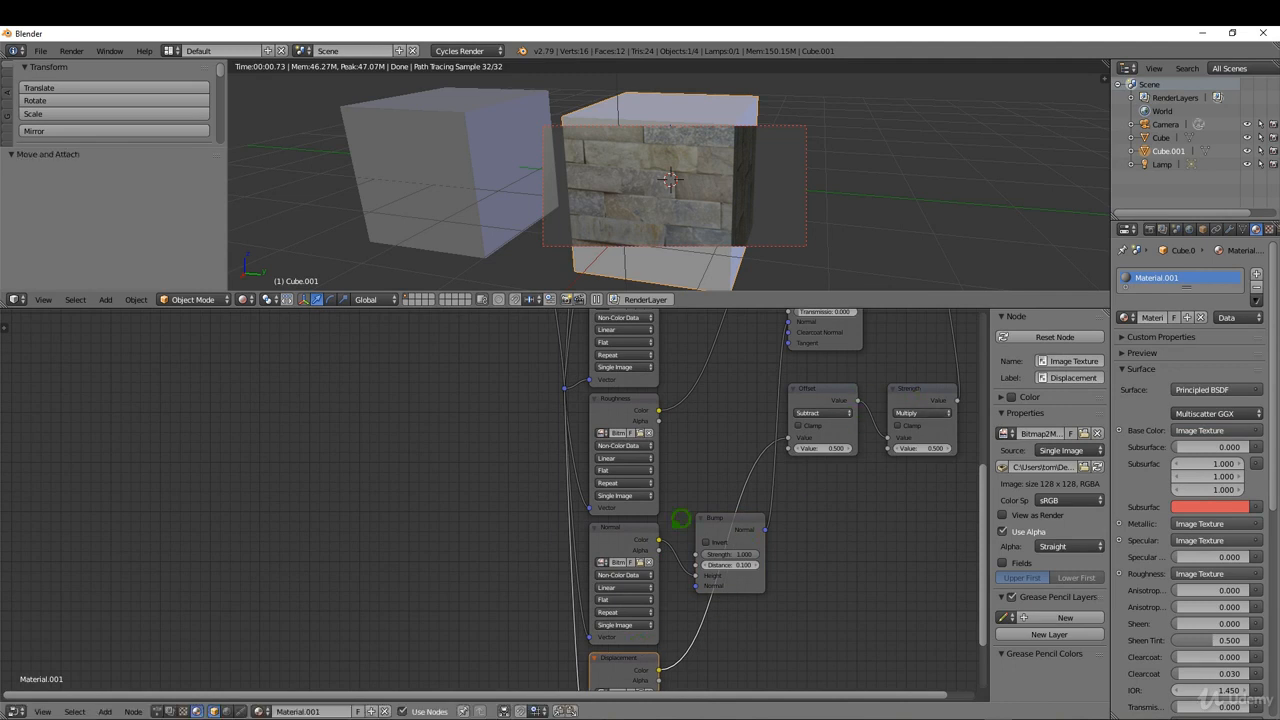
# Load Bitmap2Material_3_Normal.tif into the Normal texture node.
pyautogui.click(640, 561)
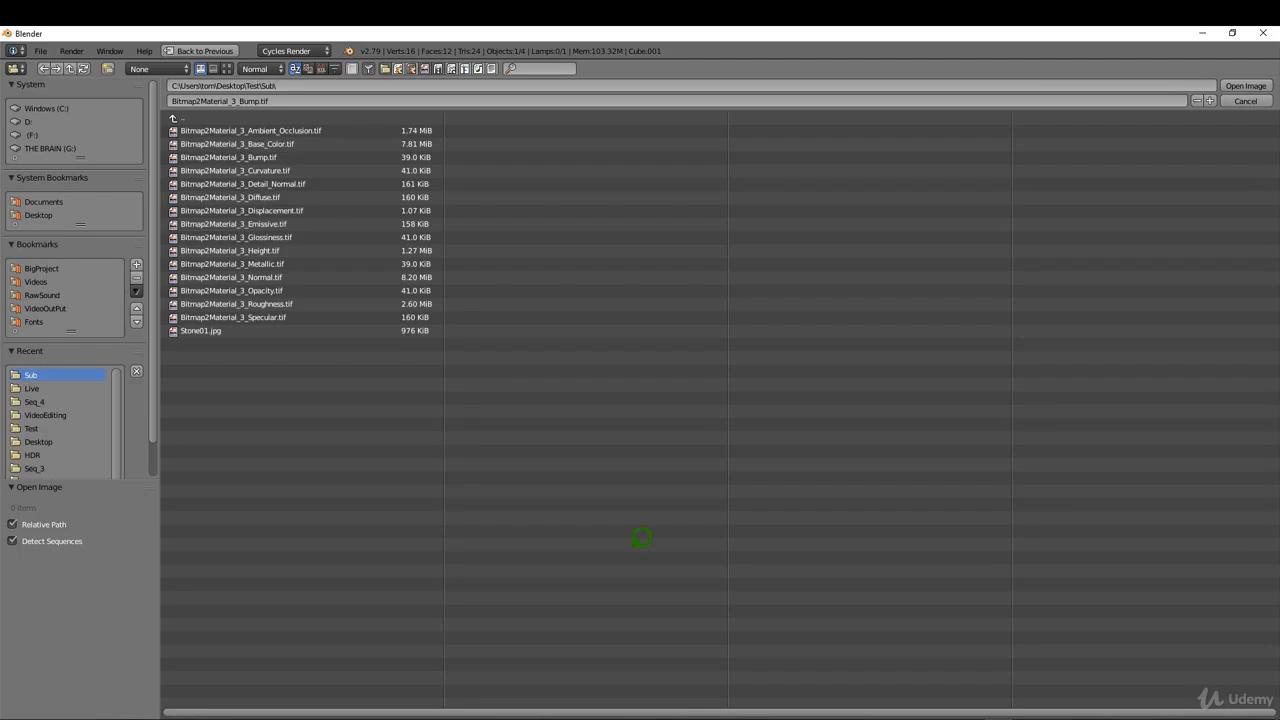
pyautogui.click(330, 277)
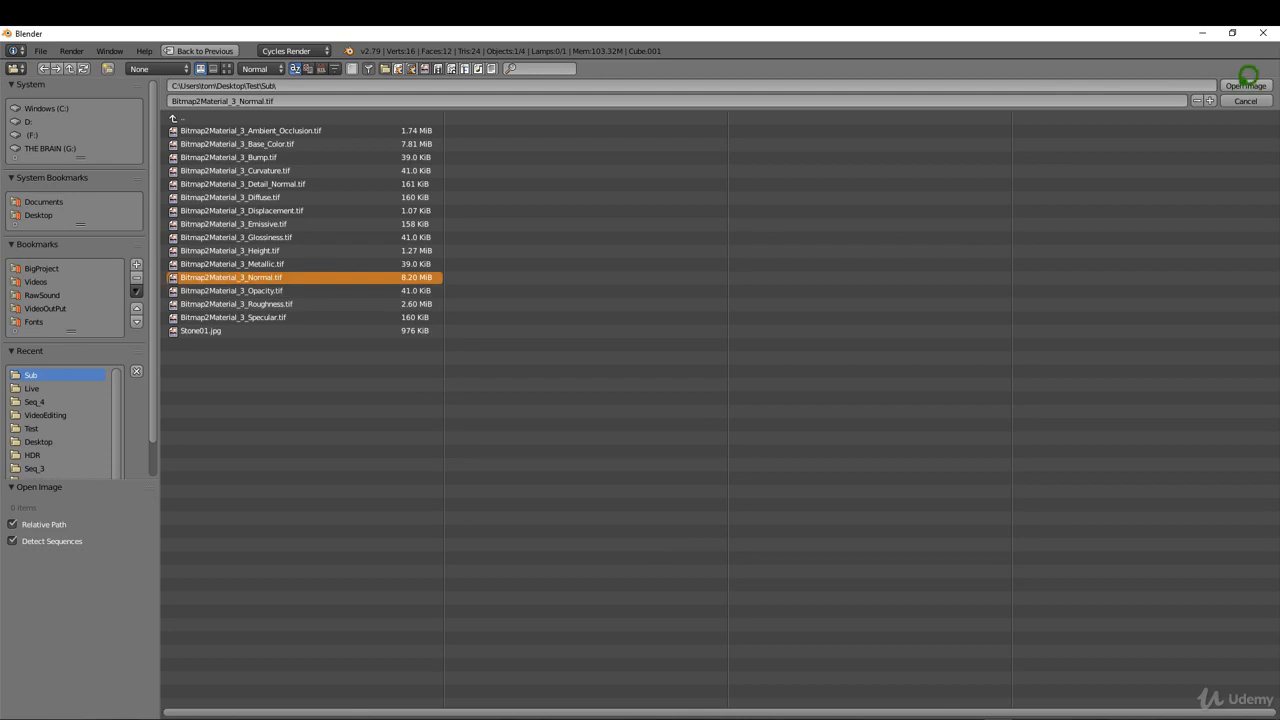
pyautogui.click(1246, 86)
# Replace the Bump node with a Normal Map vector node placed beside the Normal texture node.
pyautogui.click(737, 516)
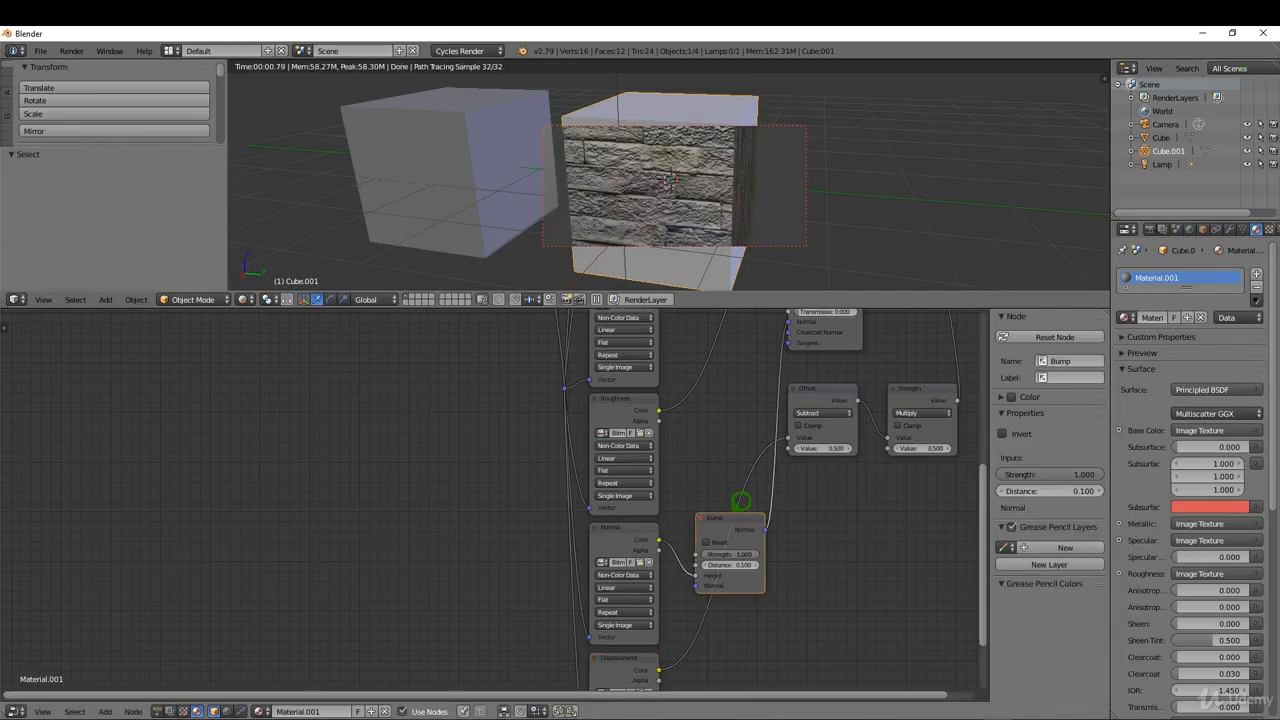
pyautogui.press('x')
pyautogui.hotkey('shift', 'a')
pyautogui.moveTo(711, 491)
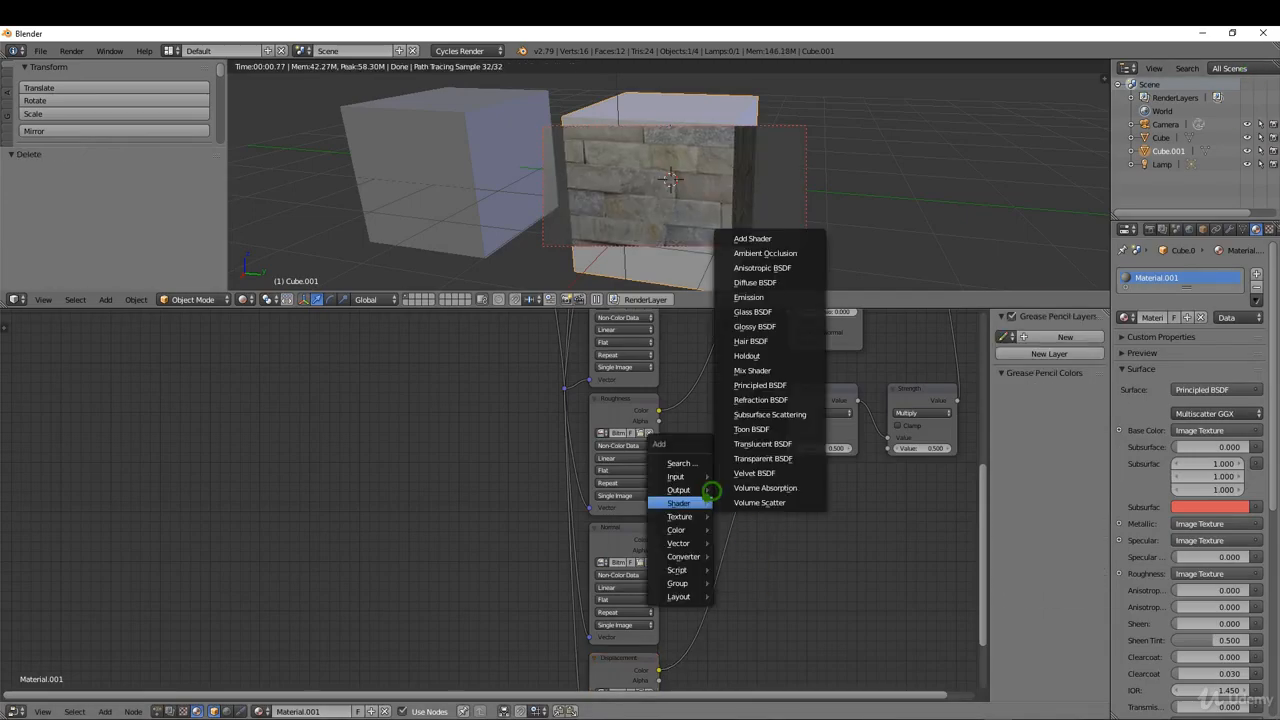
pyautogui.moveTo(688, 543)
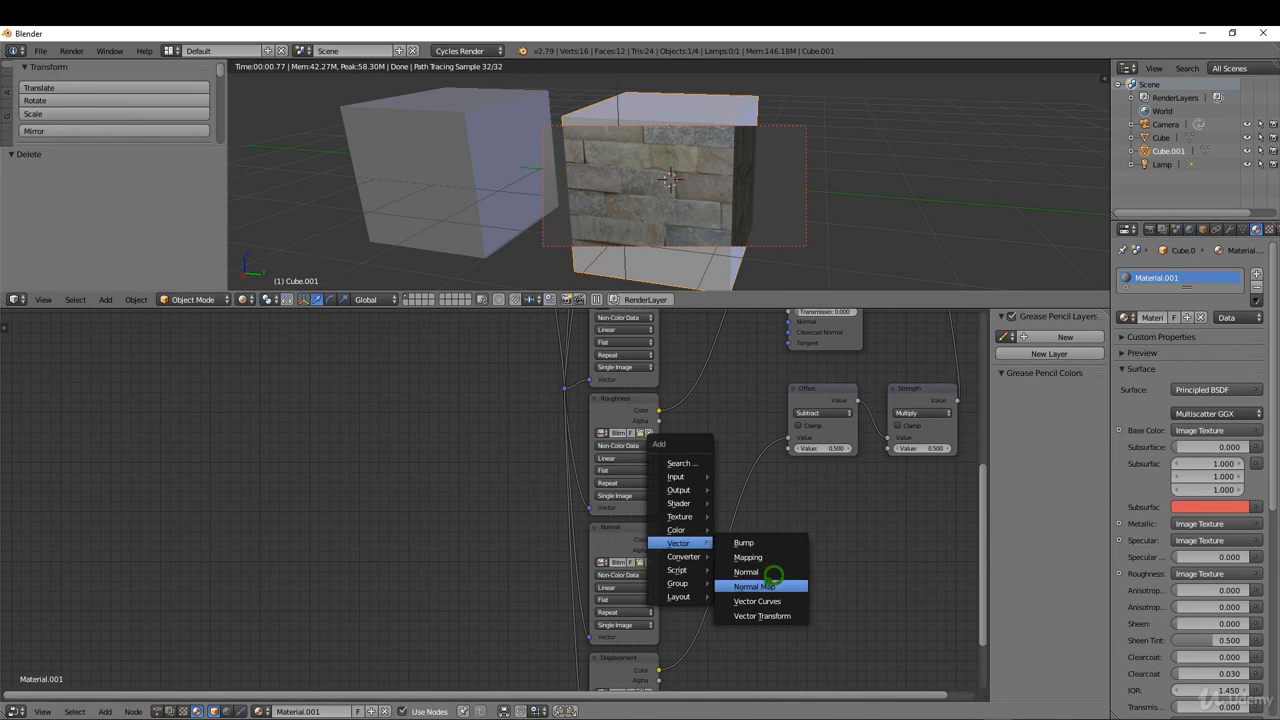
pyautogui.click(760, 586)
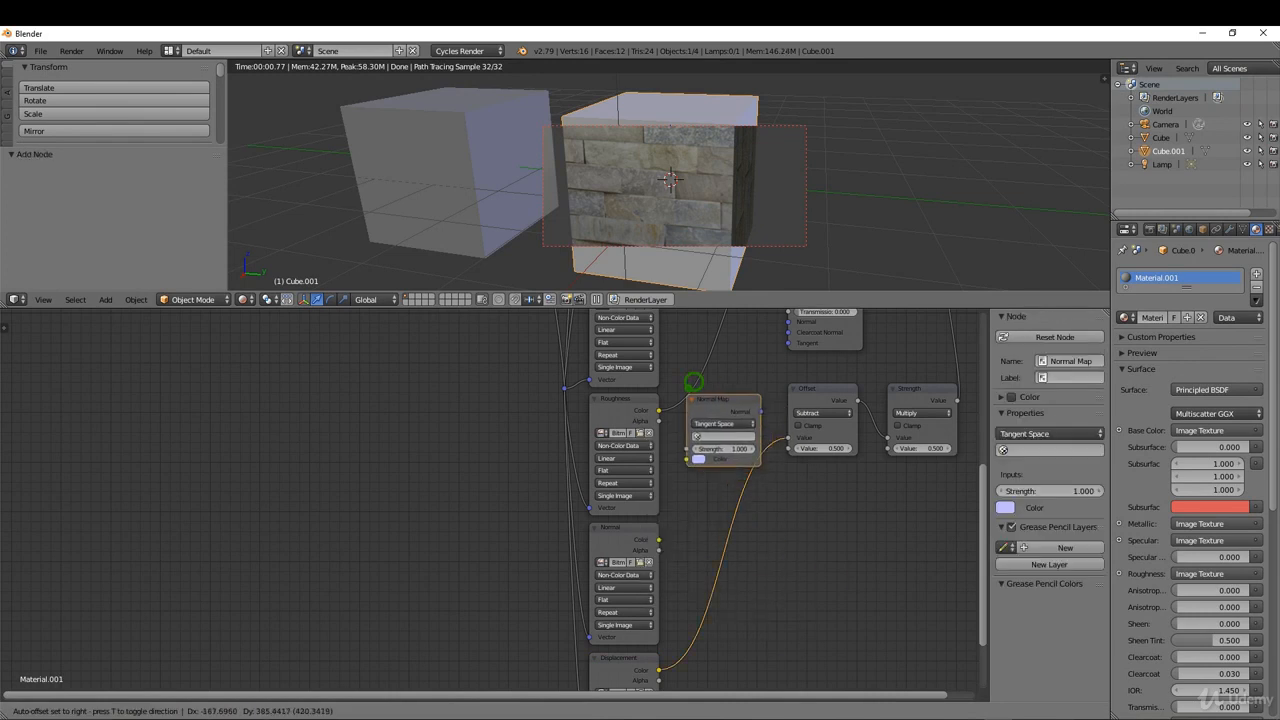
pyautogui.click(762, 512)
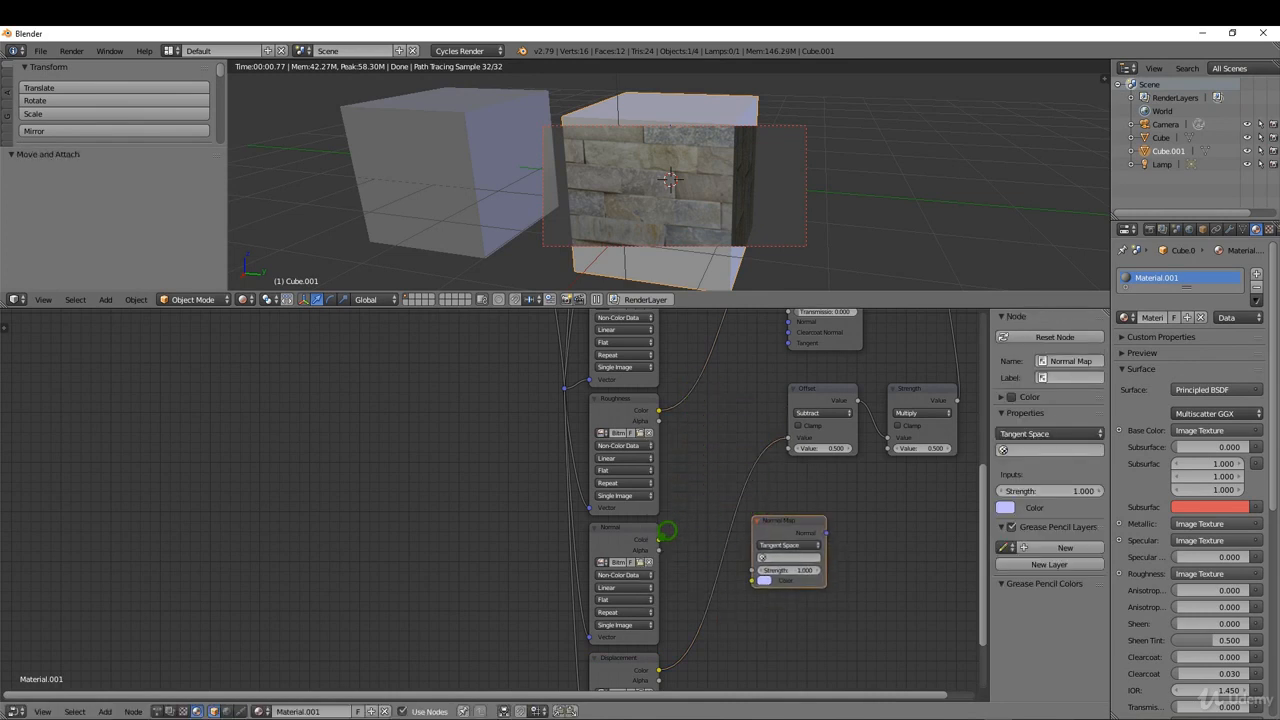
# Link the Normal texture's Color to the Normal Map's Strength and its output to the Principled BSDF's Normal, then reposition the Offset and Normal Map nodes.
pyautogui.moveTo(667, 531); pyautogui.dragTo(755, 570)
pyautogui.moveTo(826, 532); pyautogui.dragTo(790, 318)
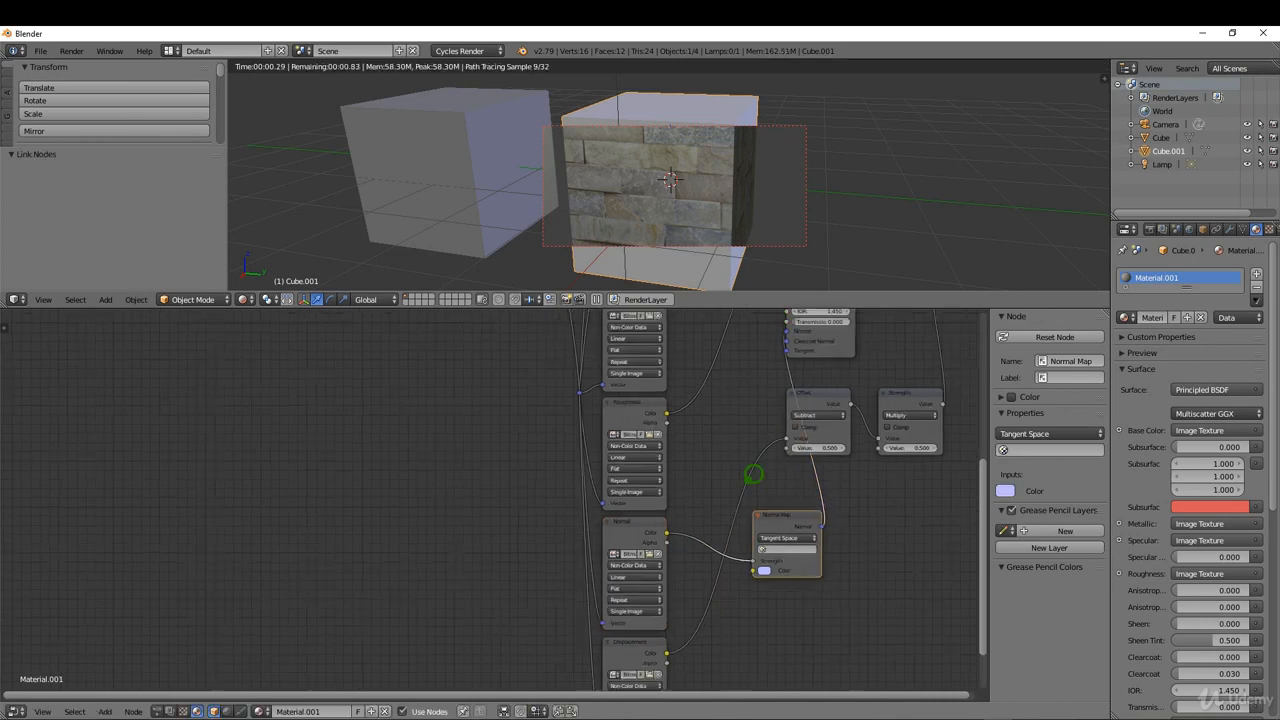
pyautogui.scroll(-2, 753, 474)
pyautogui.moveTo(808, 434); pyautogui.dragTo(839, 438)
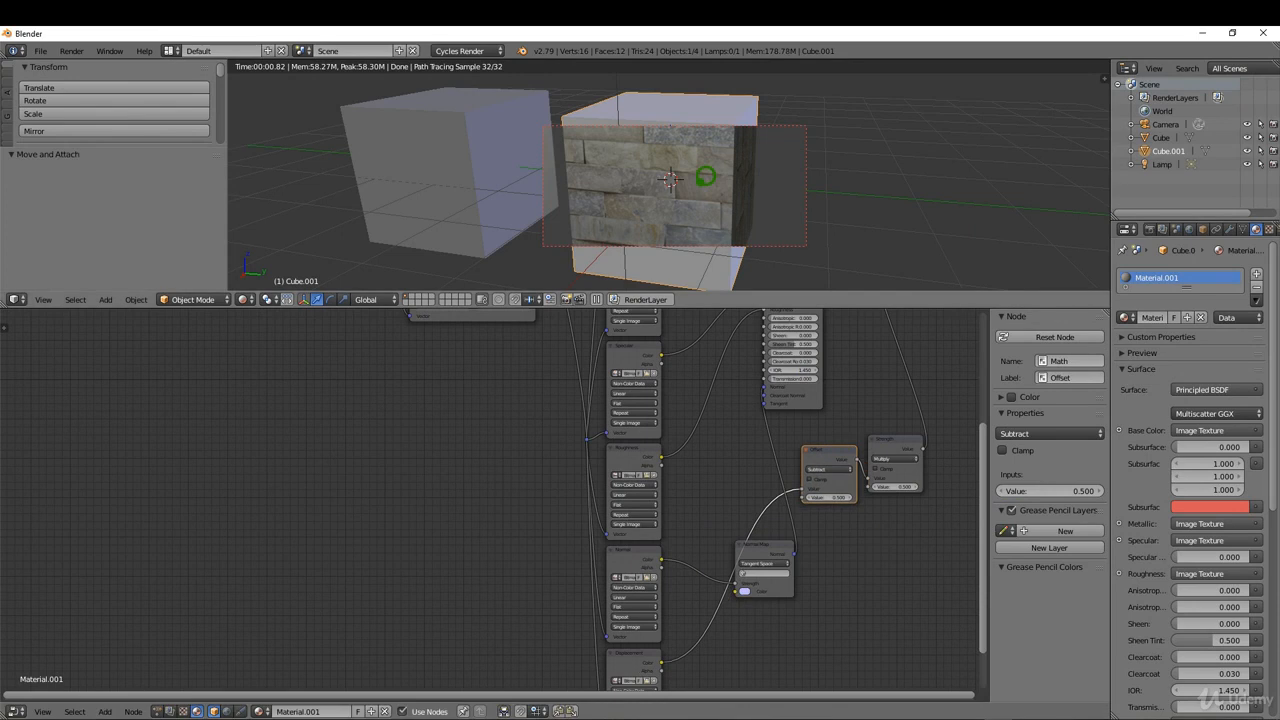
pyautogui.moveTo(767, 546); pyautogui.dragTo(726, 461)
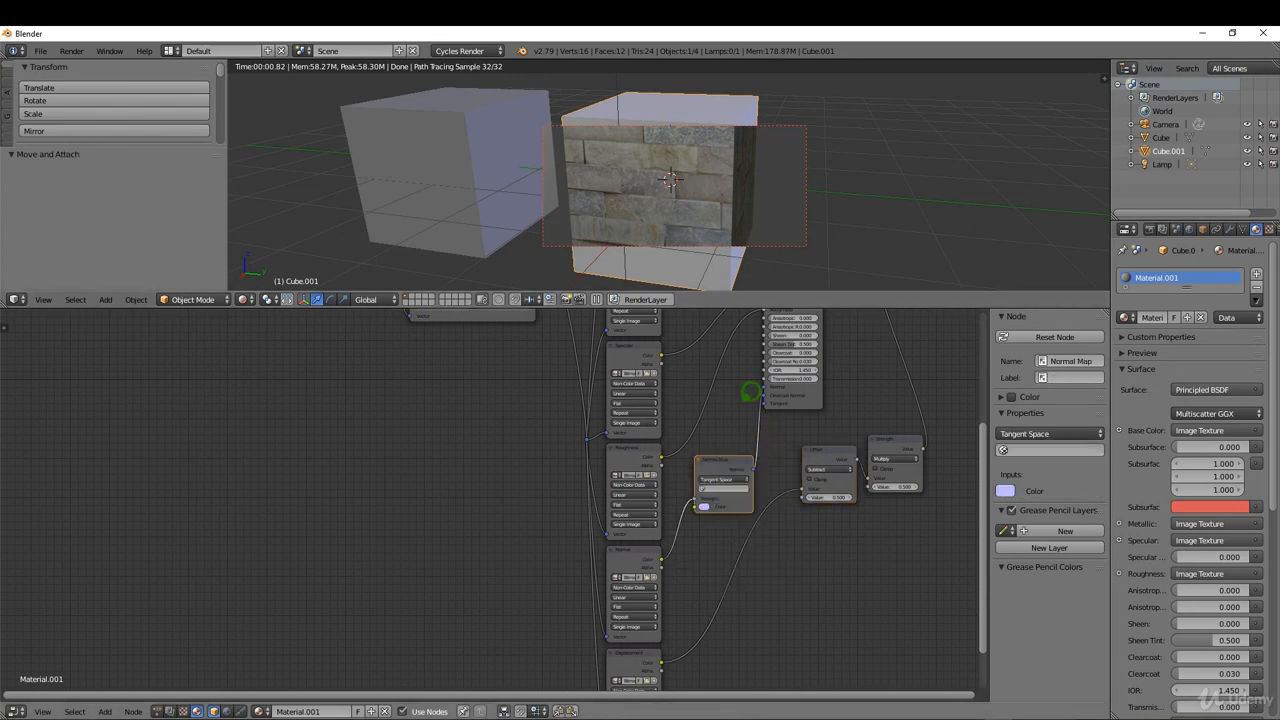
# Examine the Texture Coordinate and Mapping nodes and how they feed the image textures.
pyautogui.scroll(-3, 608, 530)
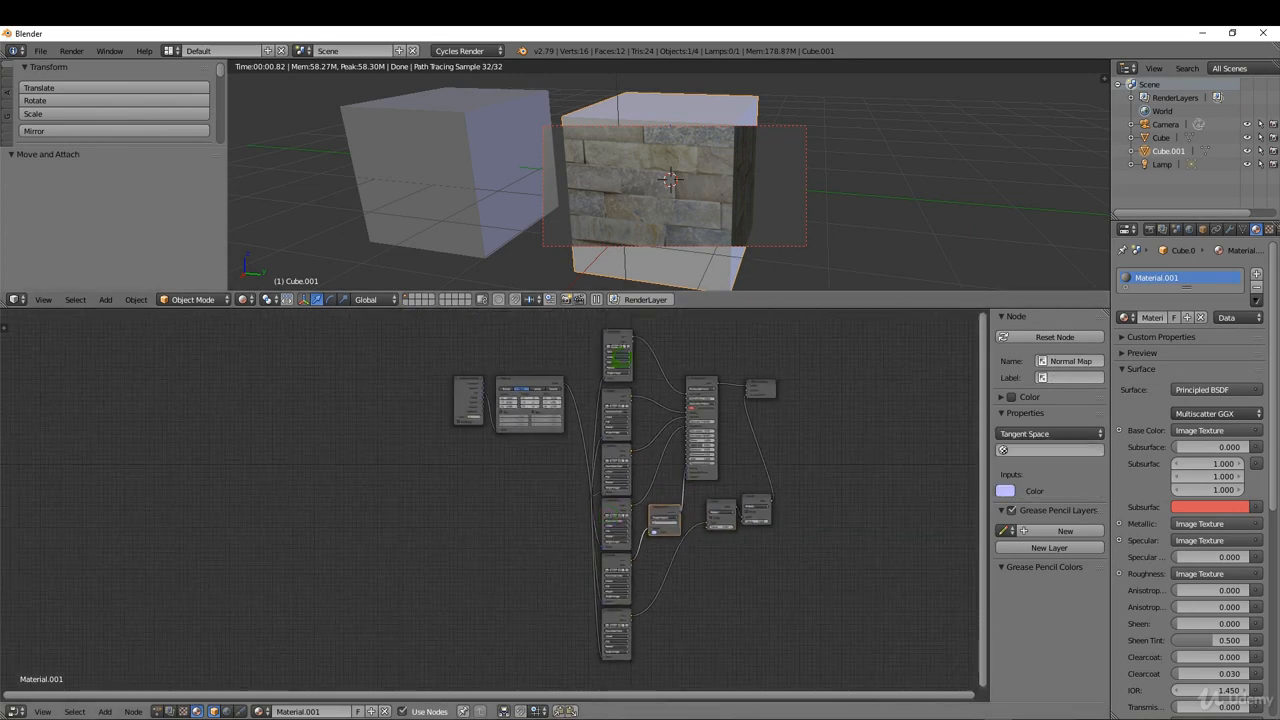
pyautogui.scroll(3, 472, 332)
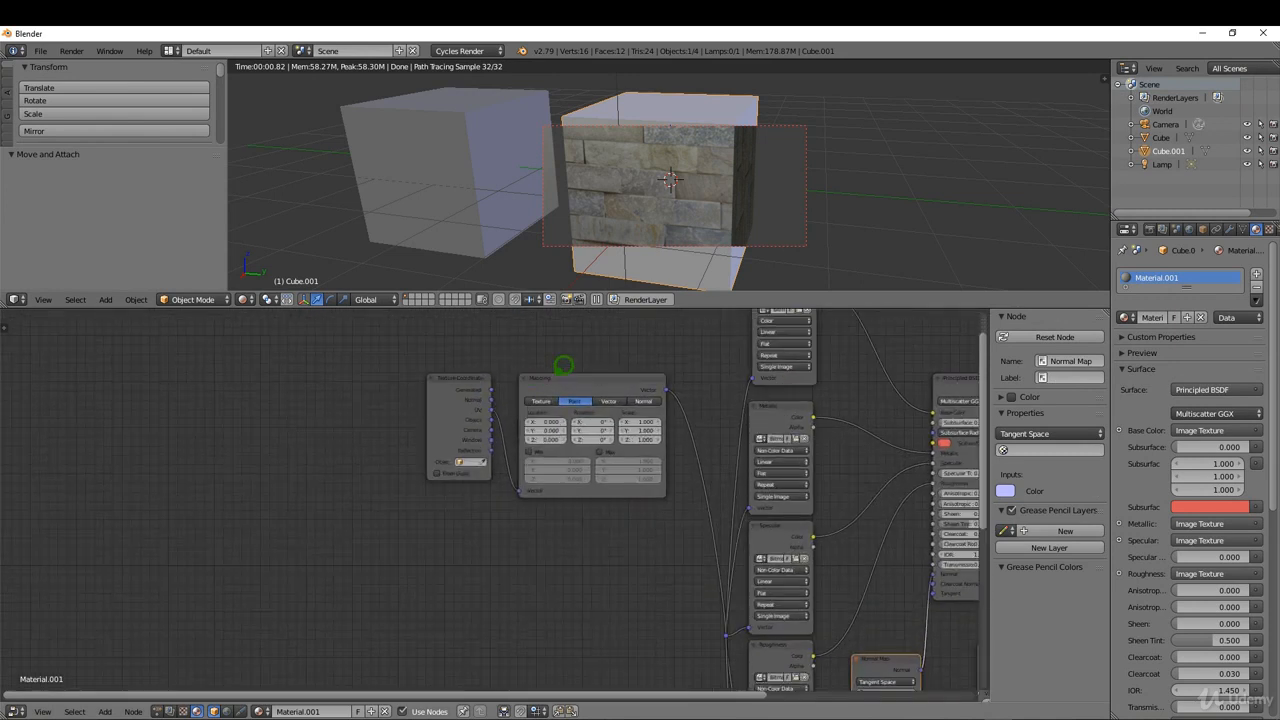
pyautogui.moveTo(563, 366)
pyautogui.mouseDown()
pyautogui.moveTo(577, 360)
pyautogui.moveTo(565, 361)
pyautogui.mouseUp()
pyautogui.click(470, 368)
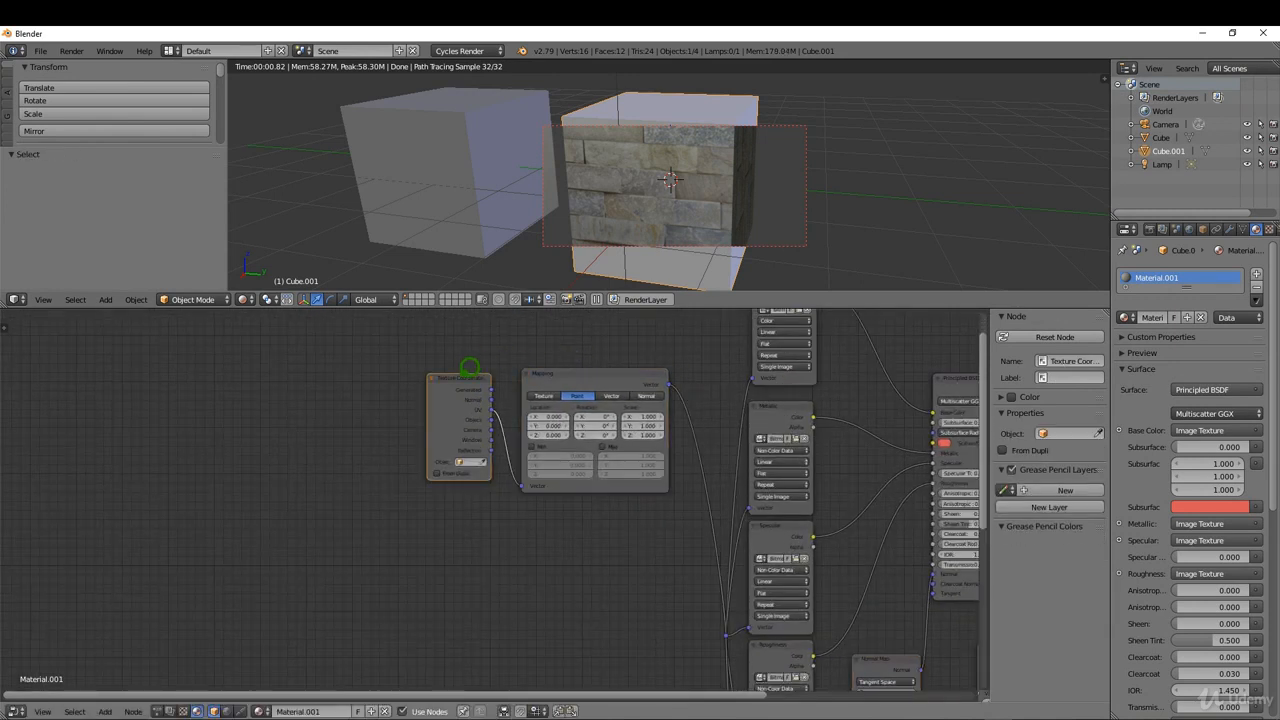
pyautogui.scroll(-5, 507, 450)
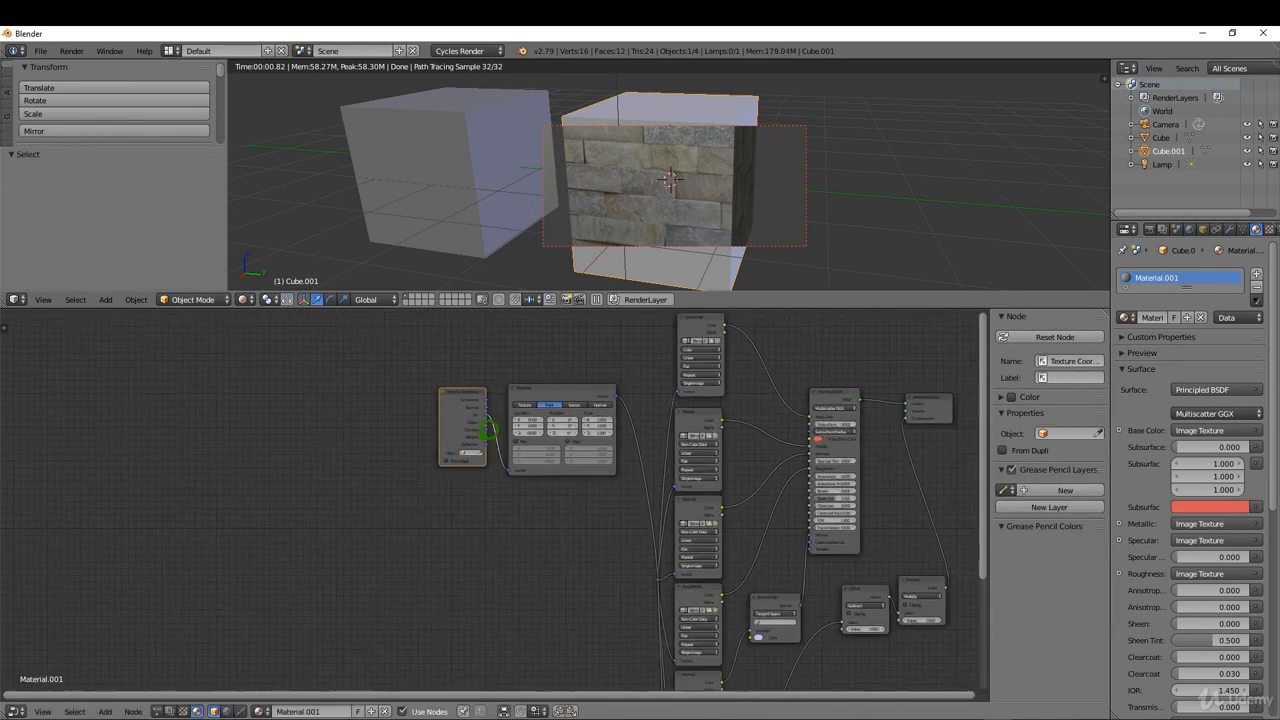
# Delete the Strength and Offset math nodes together with the Displacement texture node.
pyautogui.scroll(3, 762, 530)
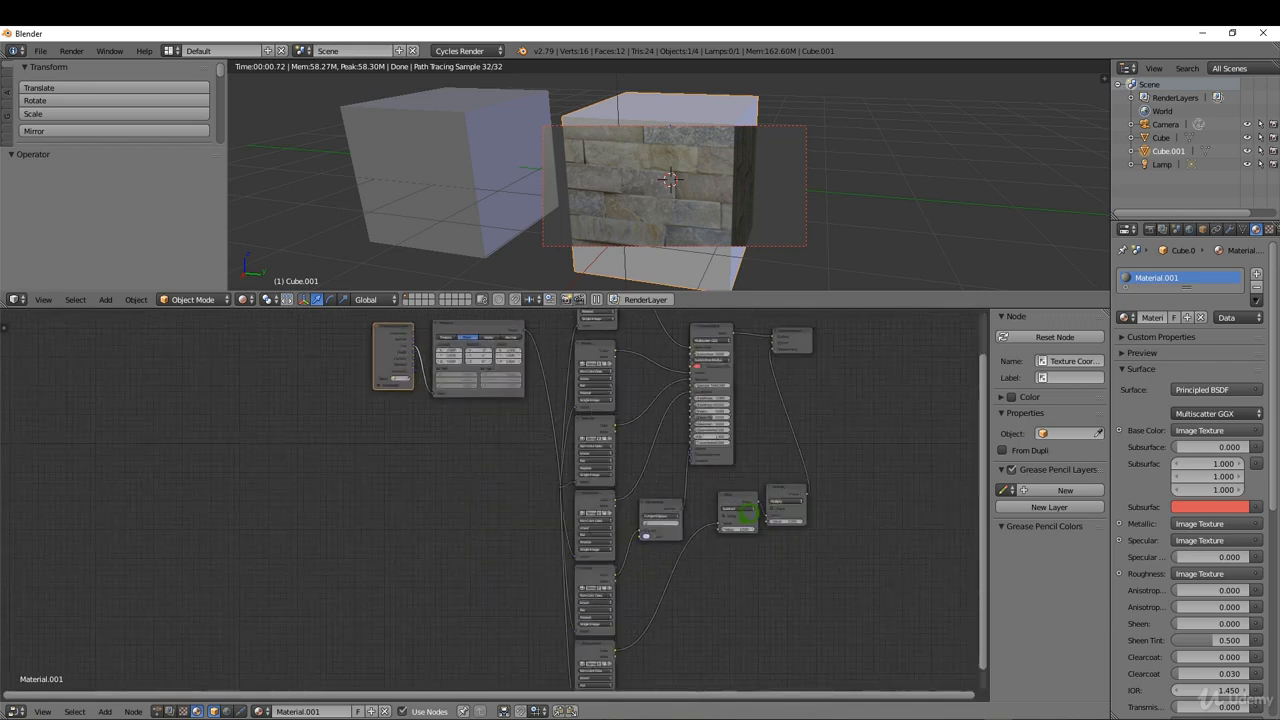
pyautogui.click(801, 480)
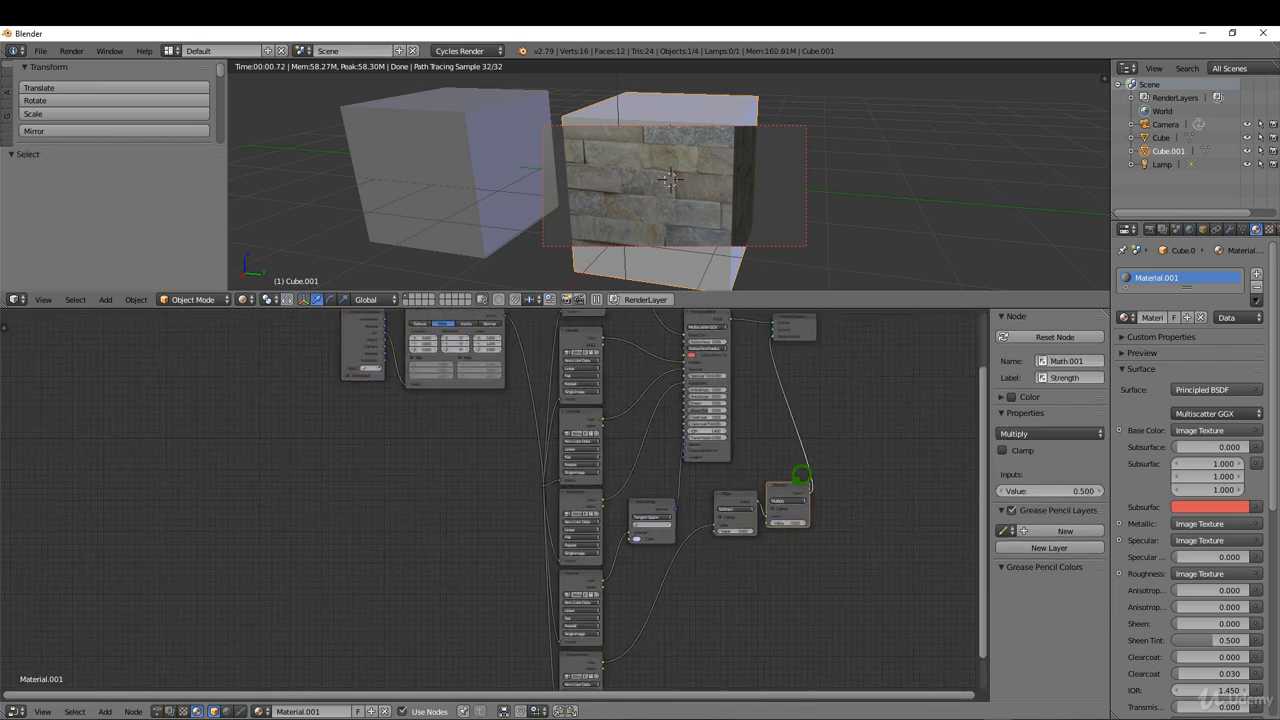
pyautogui.press('x')
pyautogui.click(747, 494)
pyautogui.press('x')
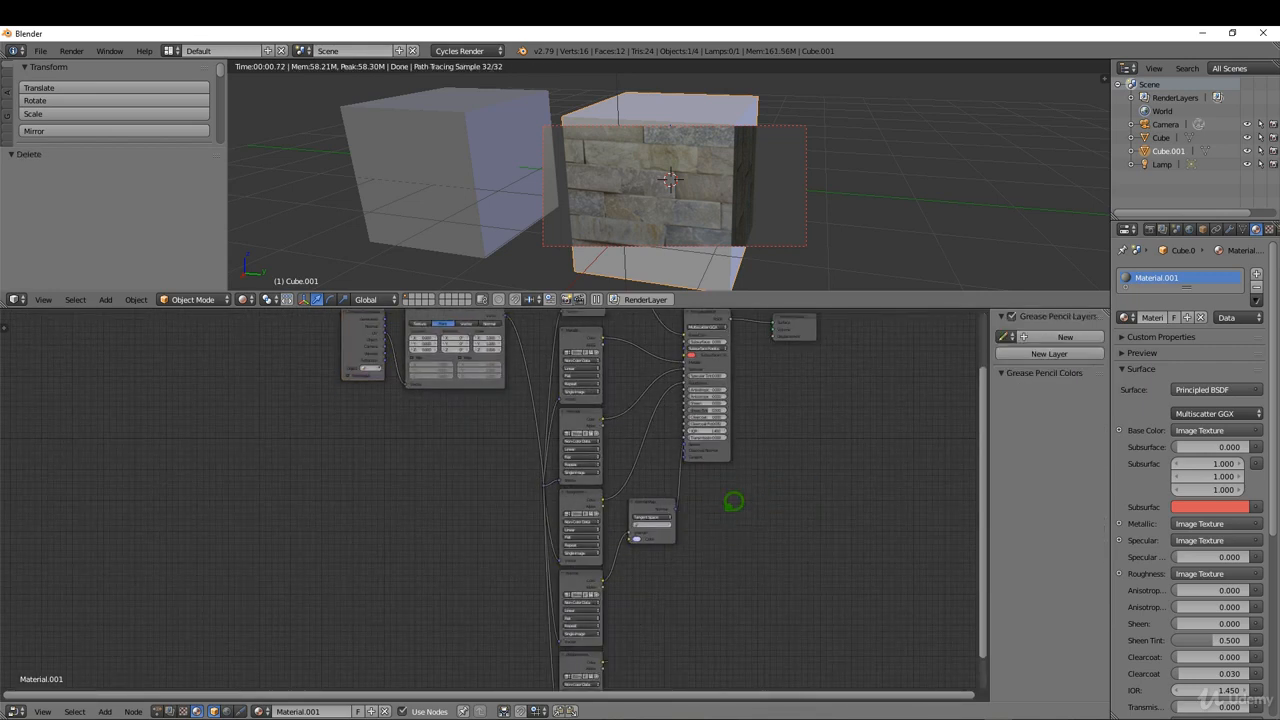
pyautogui.click(596, 643)
pyautogui.press('x')
# Unlink the Normal texture node's image and load Stone01_n.jpg from the Test folder in its place.
pyautogui.scroll(3, 604, 580)
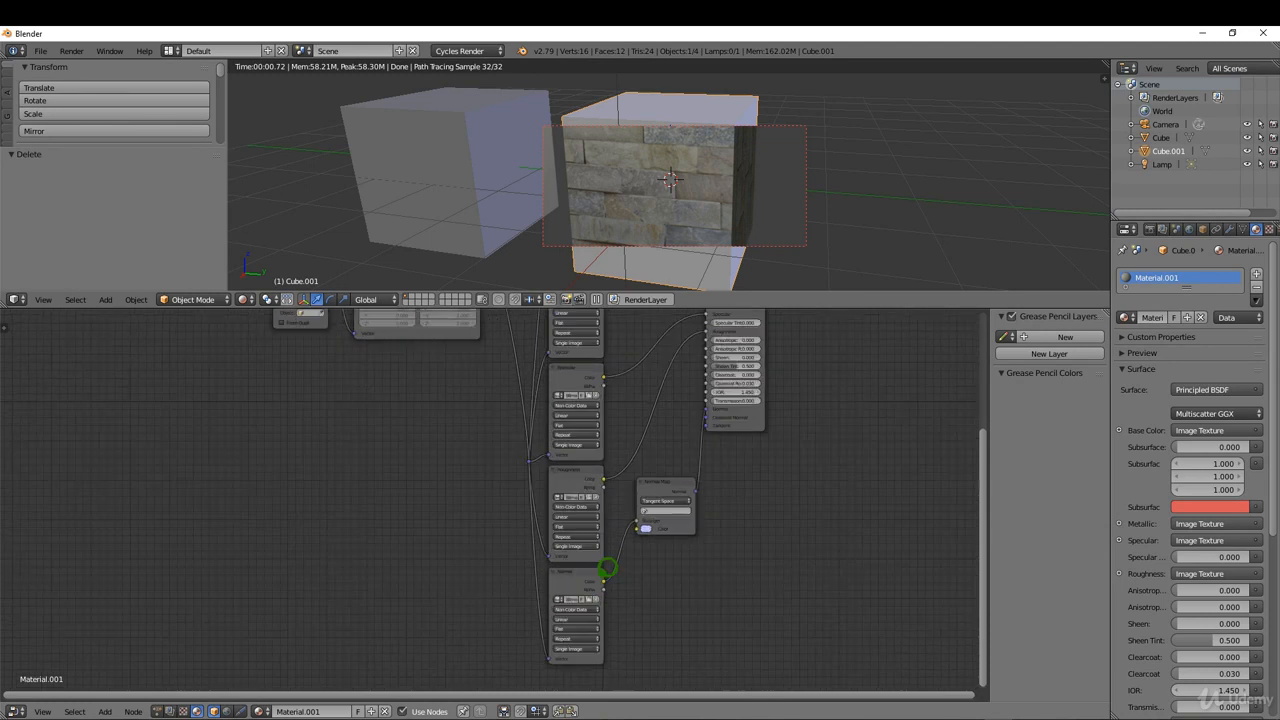
pyautogui.click(596, 603)
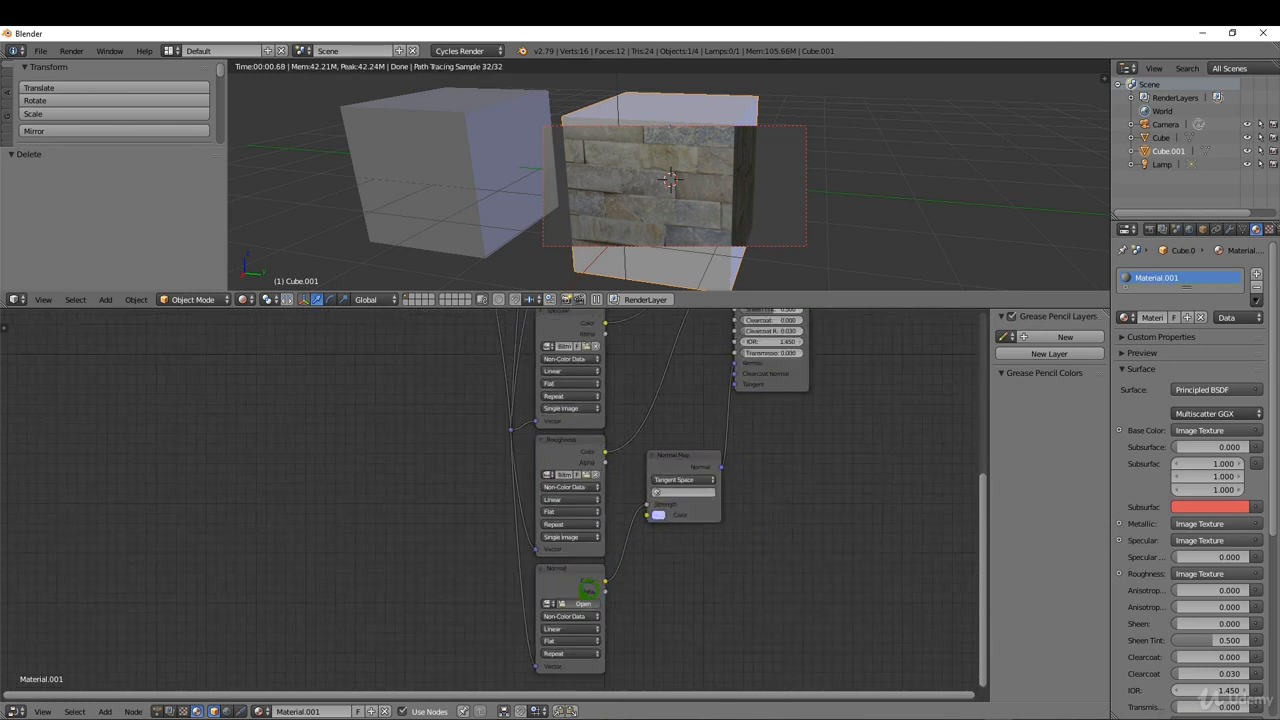
pyautogui.click(583, 604)
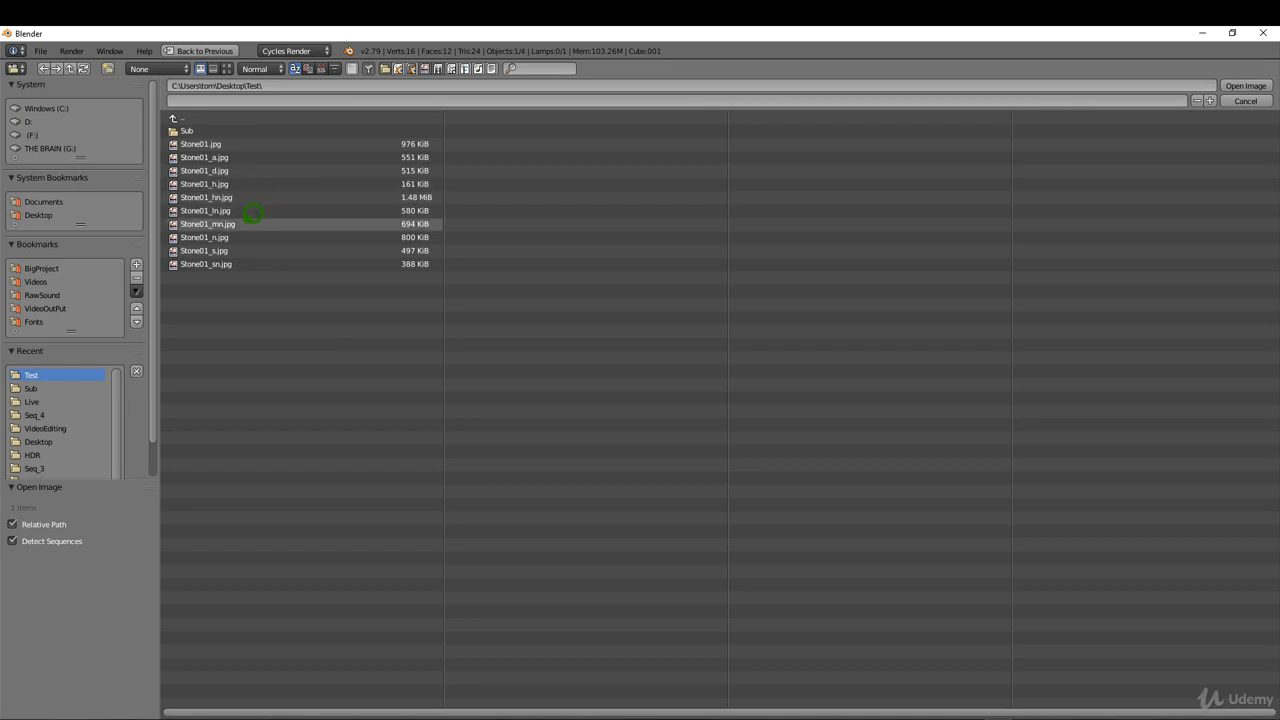
pyautogui.doubleClick(240, 237)
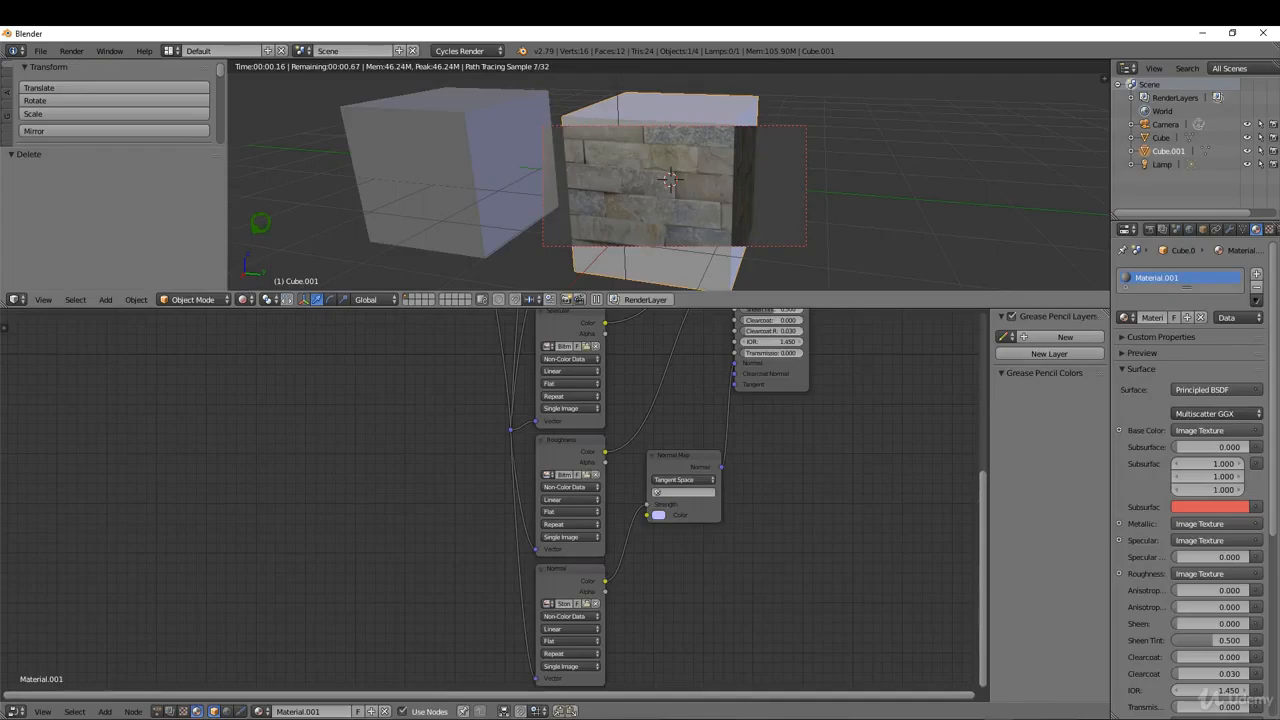
# Delete the Roughness texture node and load Stone01_s.jpg into the Specular texture node.
pyautogui.click(576, 497)
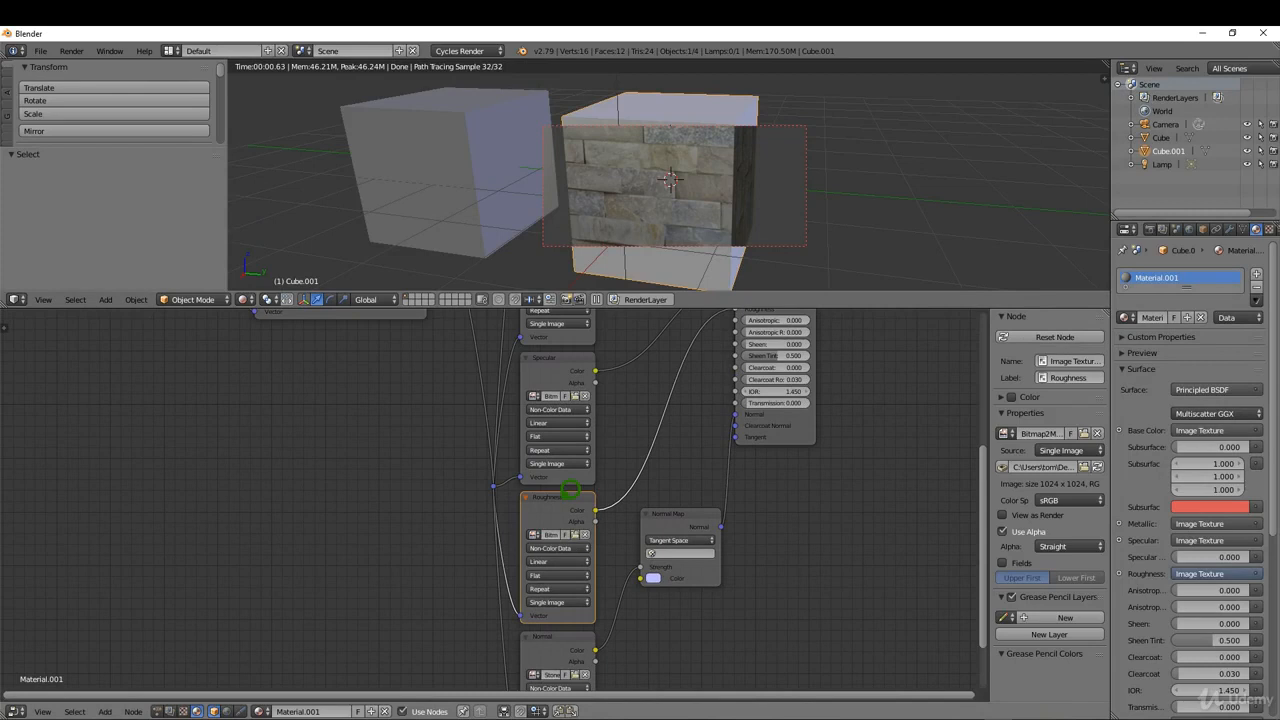
pyautogui.press('x')
pyautogui.scroll(-3, 540, 515)
pyautogui.scroll(2, 546, 516)
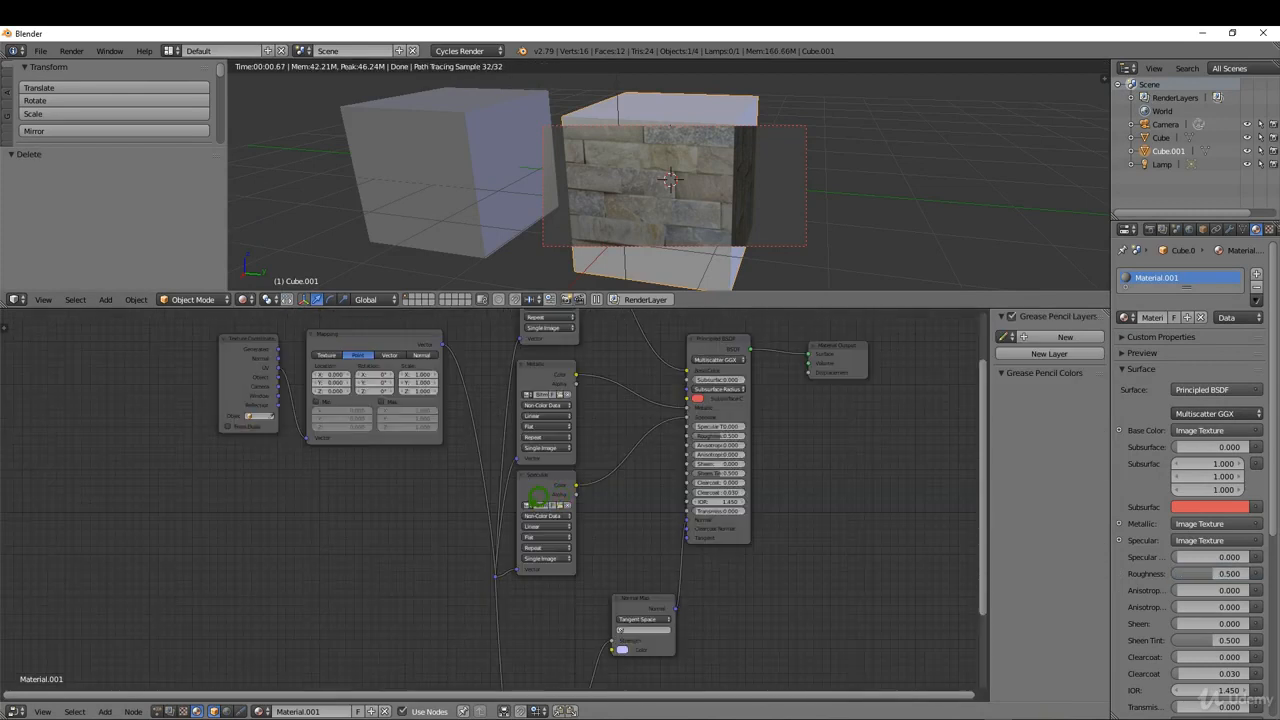
pyautogui.click(566, 500)
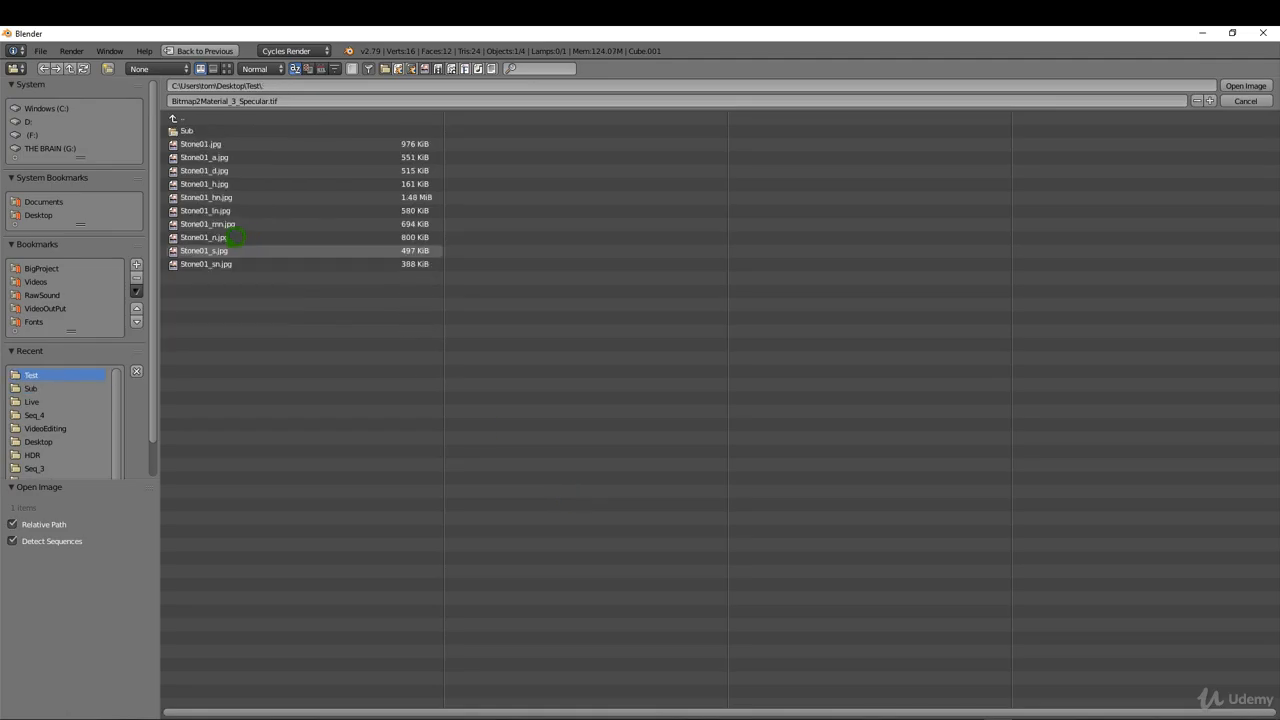
pyautogui.doubleClick(232, 248)
# Delete the Metallic texture node and load Stone01_d.jpg into the Base Color texture node.
pyautogui.click(539, 436)
pyautogui.press('x')
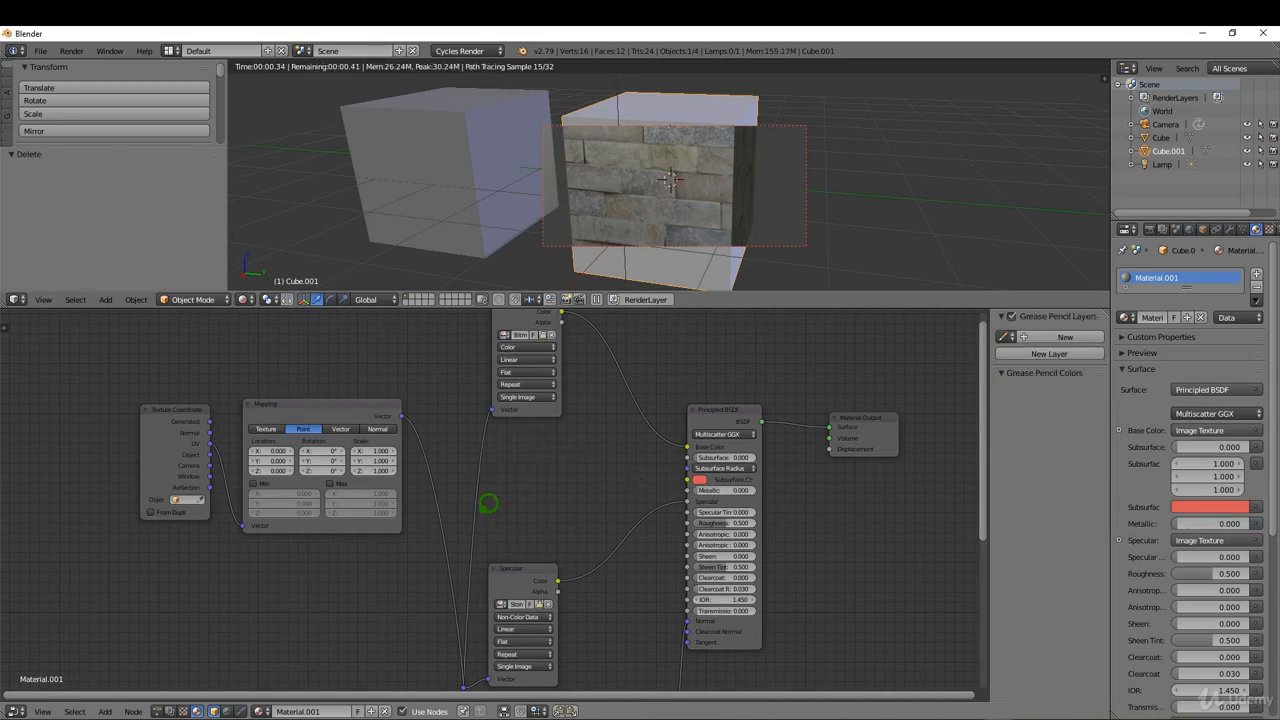
pyautogui.scroll(-3, 489, 503)
pyautogui.scroll(5, 519, 380)
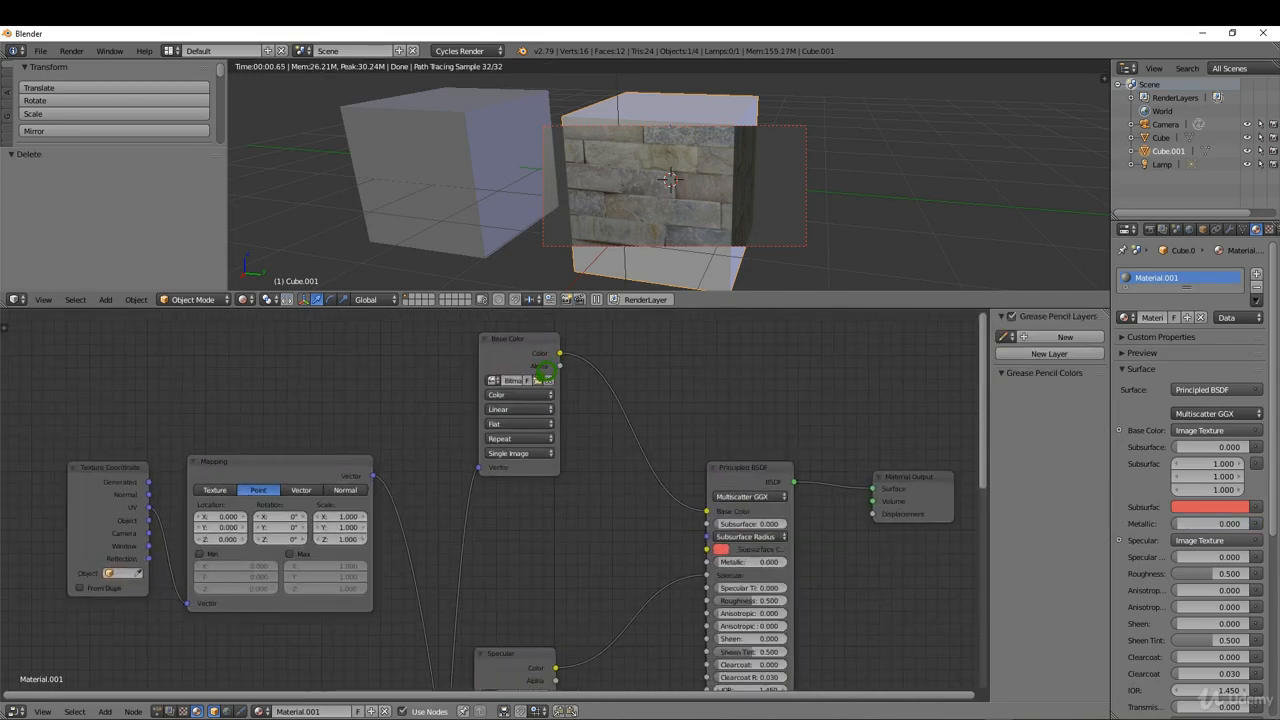
pyautogui.click(544, 378)
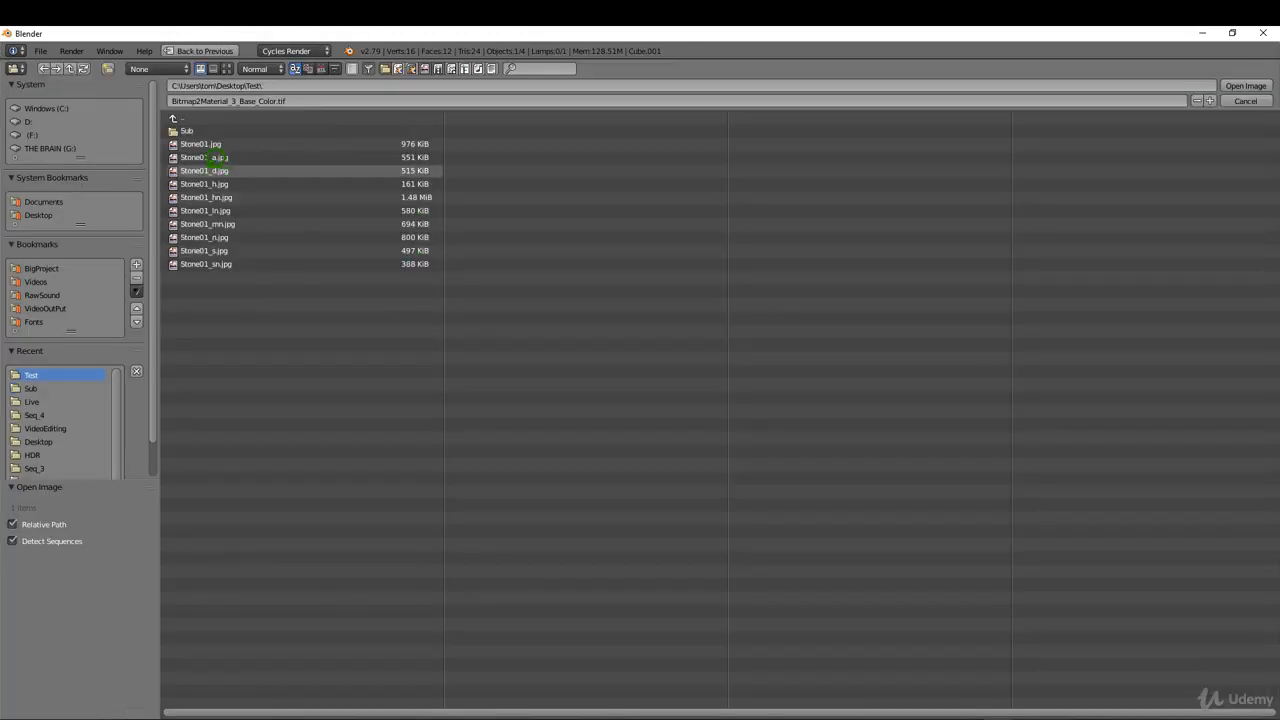
pyautogui.click(212, 170)
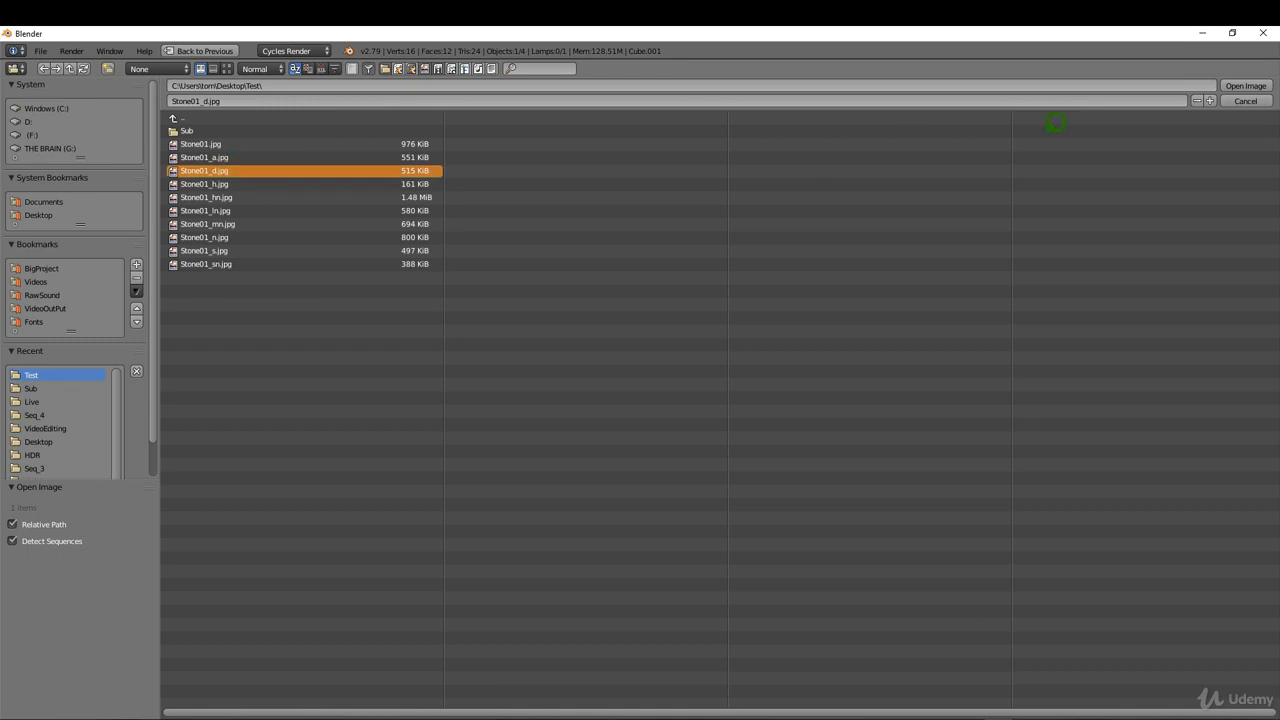
pyautogui.click(1246, 86)
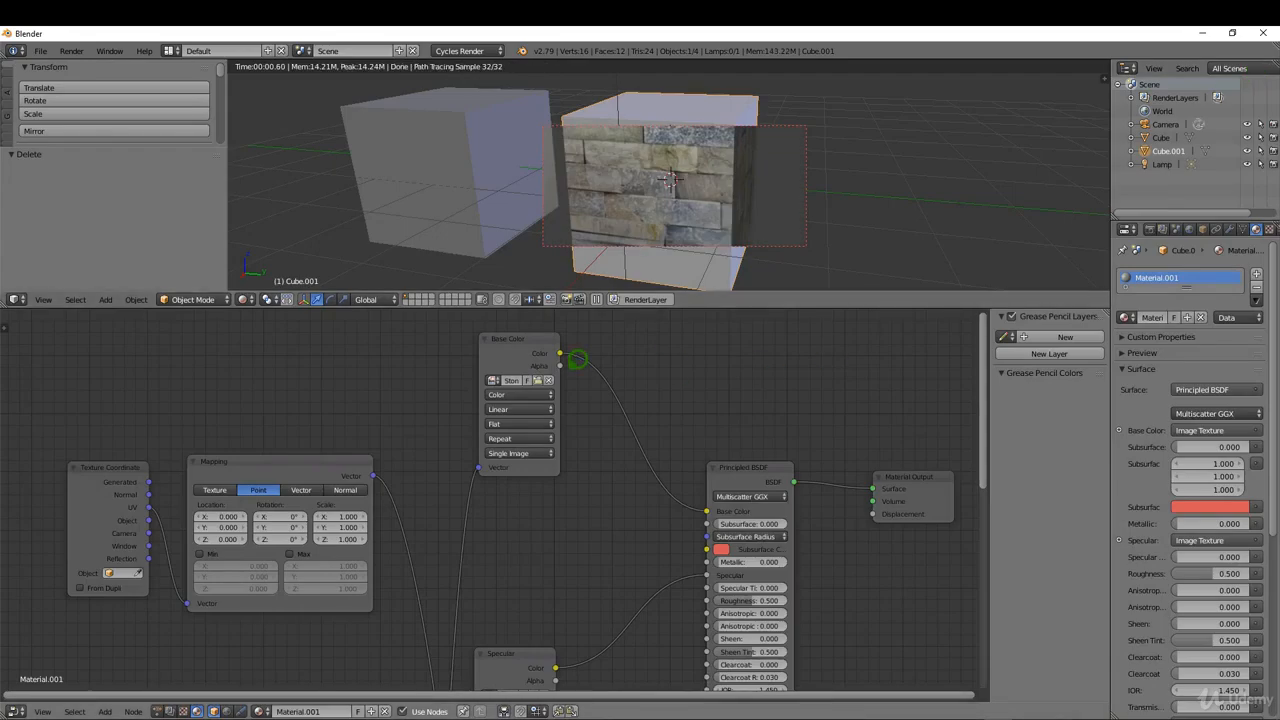
# Arrange the Base Color, Specular and Normal texture nodes closely together in one column.
pyautogui.scroll(-1, 578, 358)
pyautogui.moveTo(546, 340); pyautogui.dragTo(546, 396)
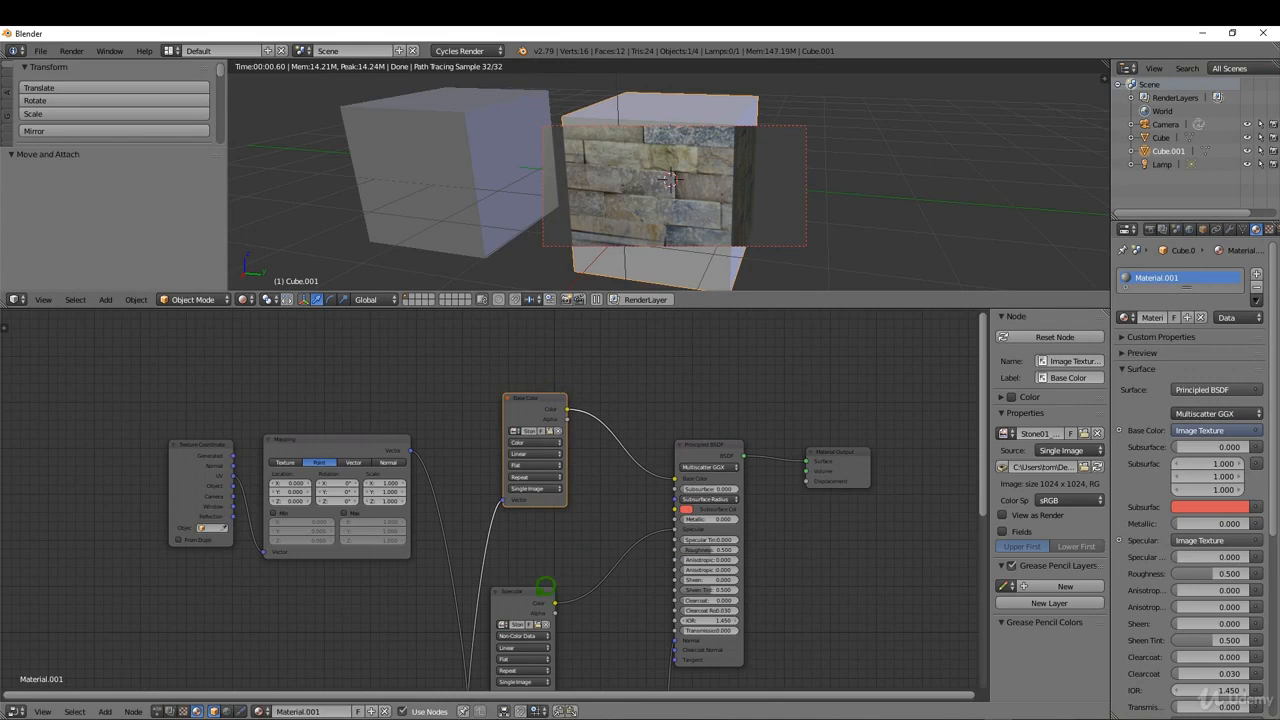
pyautogui.moveTo(545, 585); pyautogui.dragTo(529, 537)
pyautogui.scroll(-3, 575, 365)
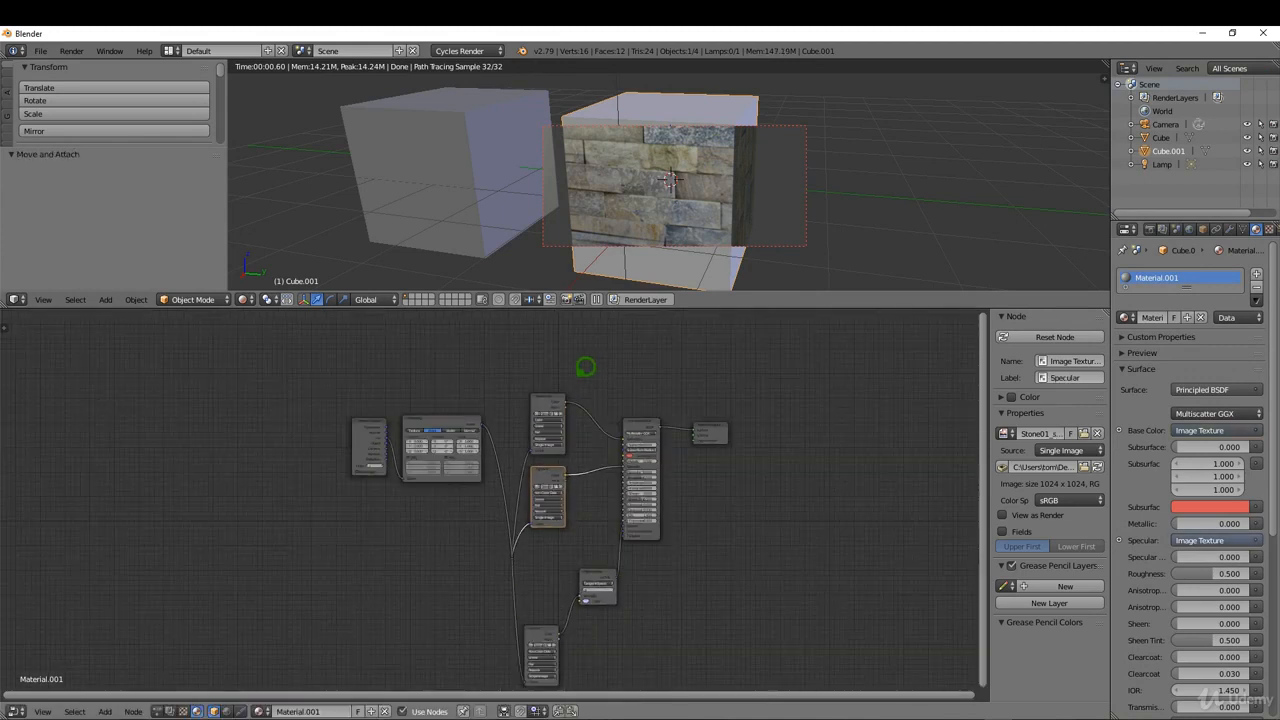
pyautogui.moveTo(551, 628); pyautogui.dragTo(551, 549)
pyautogui.scroll(2, 583, 471)
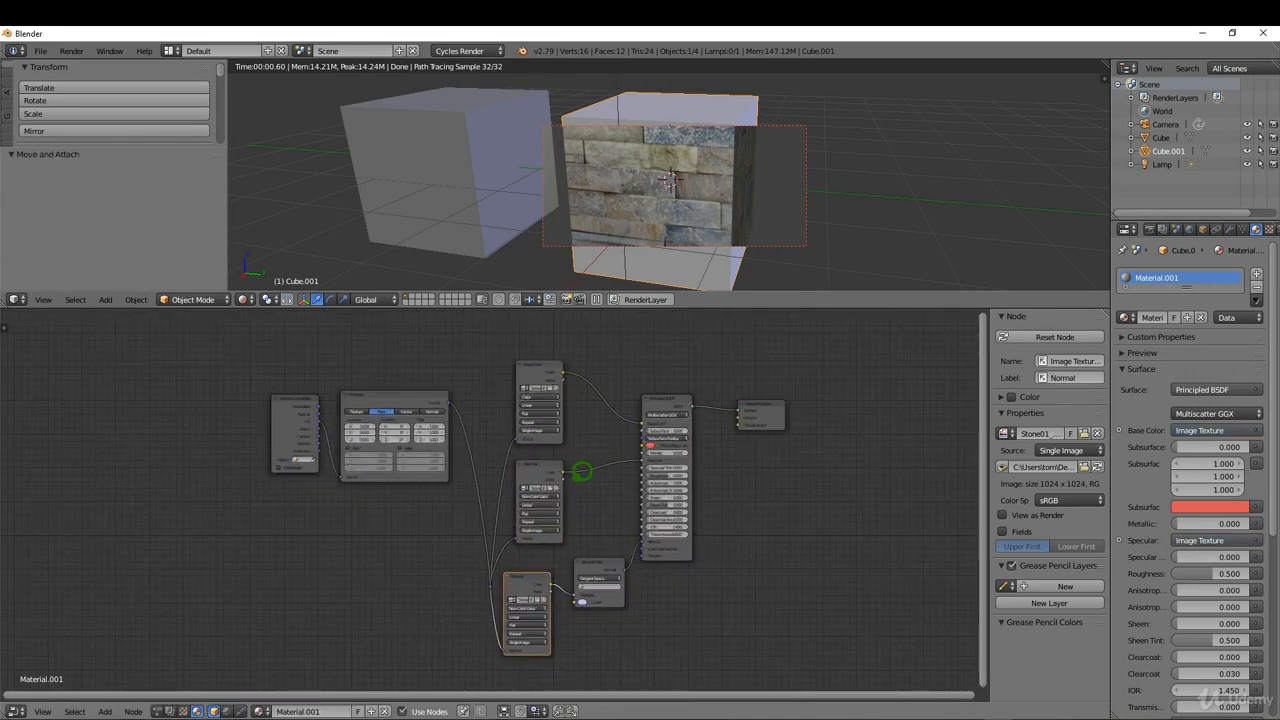